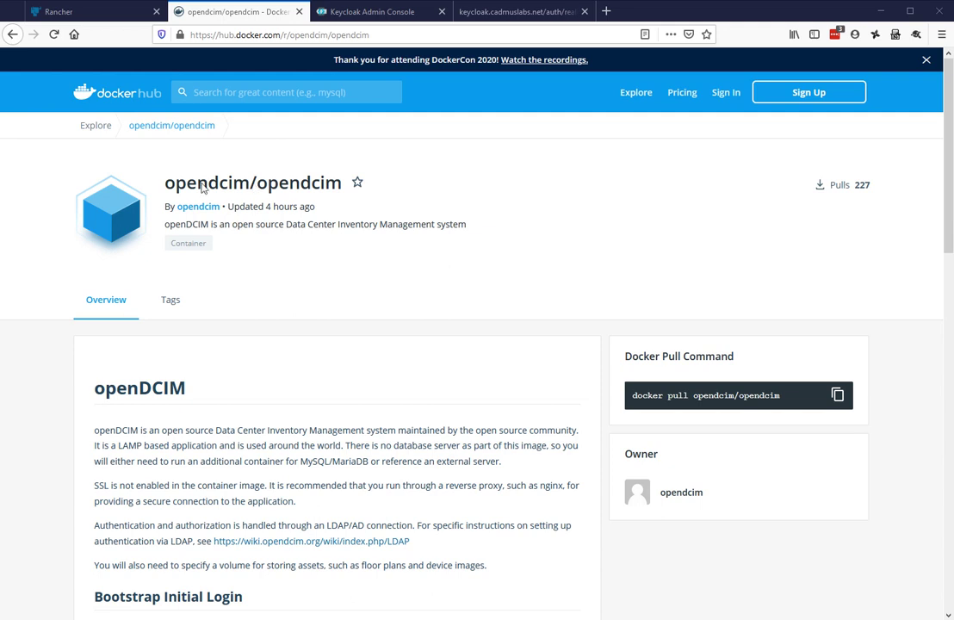
# Review the opendcim/opendcim repository name and its sample docker run command on Docker Hub
pyautogui.moveTo(161, 188); pyautogui.dragTo(343, 195)
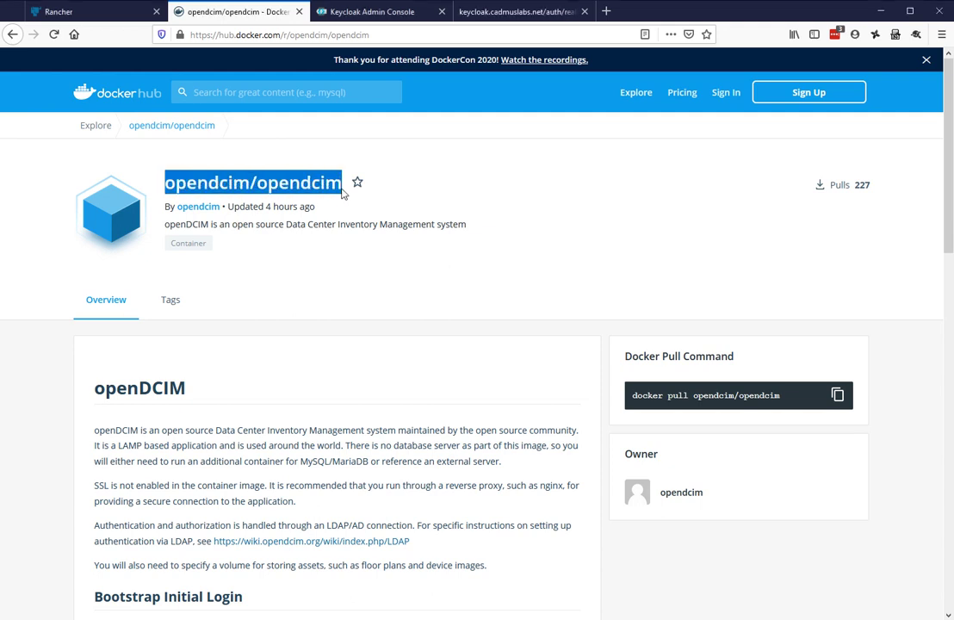
pyautogui.click(541, 271)
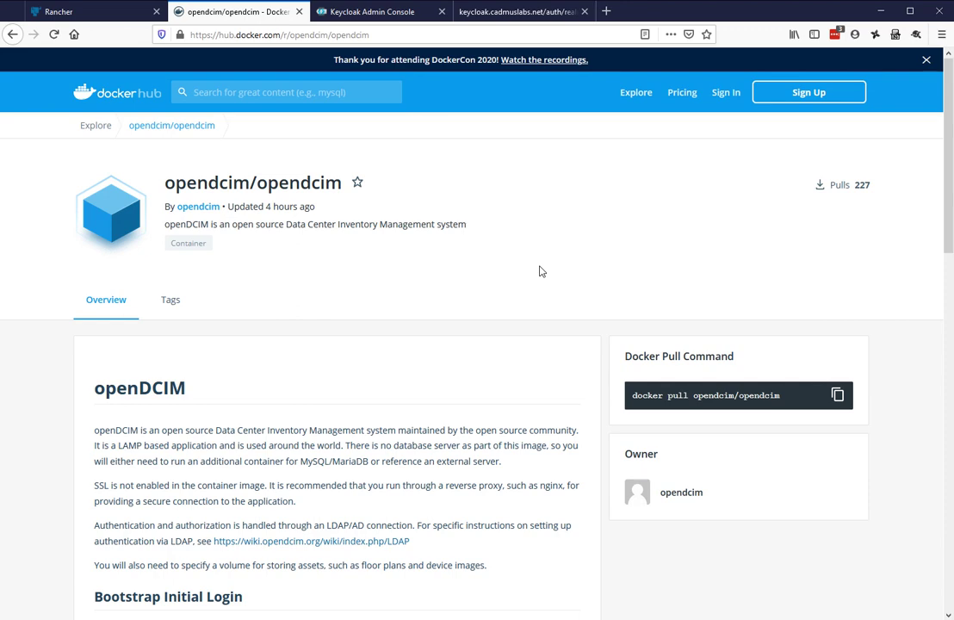
pyautogui.scroll(-4, 545, 269)
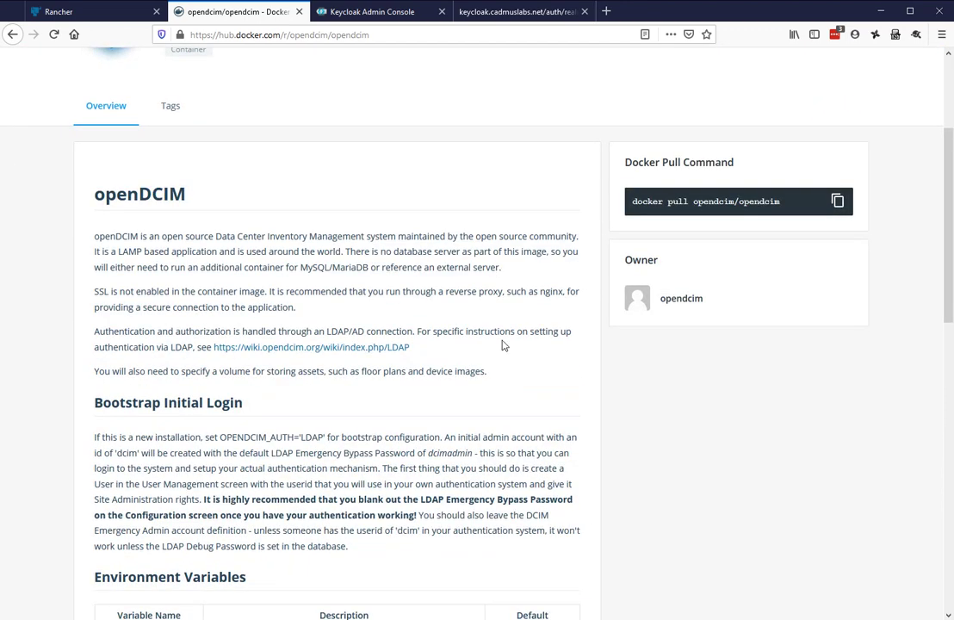
pyautogui.scroll(-4, 607, 334)
pyautogui.scroll(-5, 607, 334)
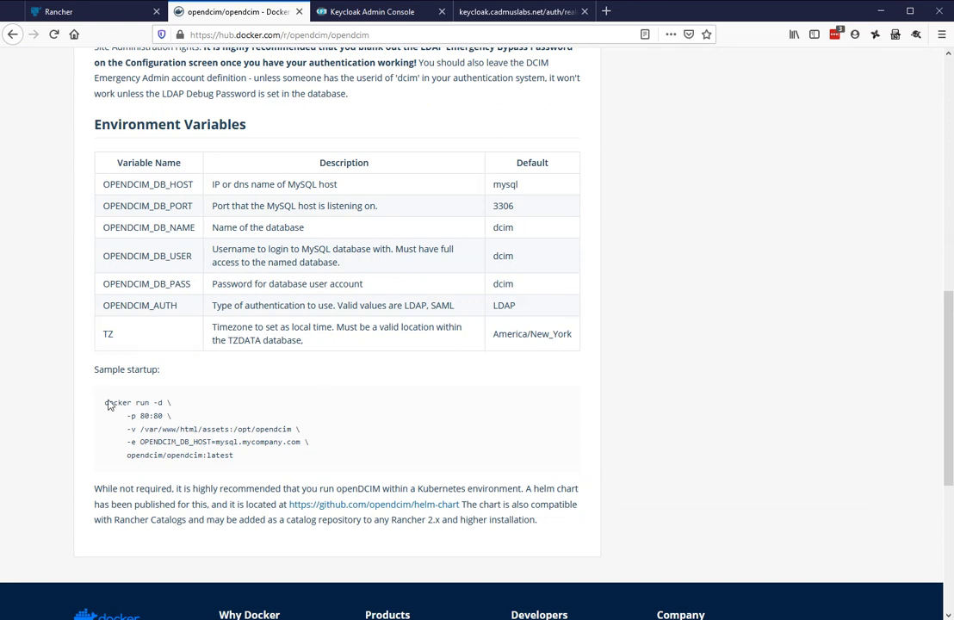
pyautogui.moveTo(105, 403); pyautogui.dragTo(238, 457)
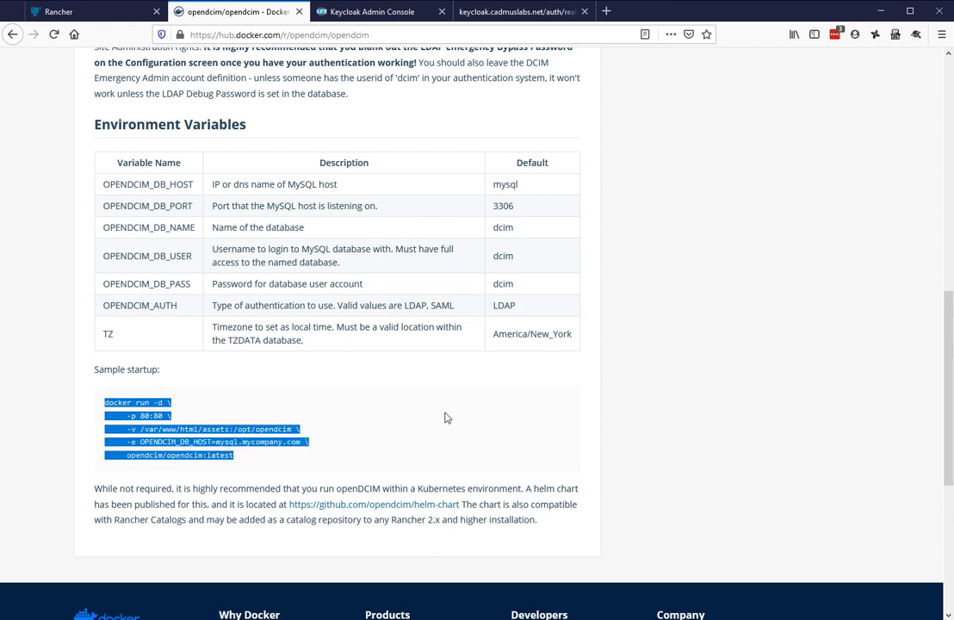
pyautogui.click(202, 415)
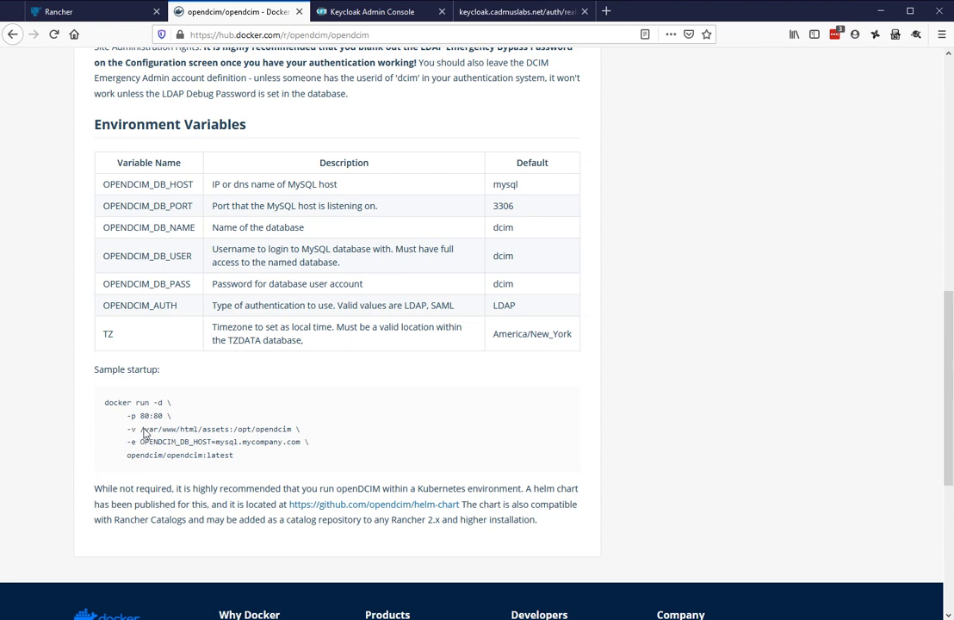
# Inspect the sample command's /var/www/html/assets and /opt/opendcim paths, OPENDCIM_DB_HOST and image name
pyautogui.moveTo(140, 429); pyautogui.dragTo(204, 437)
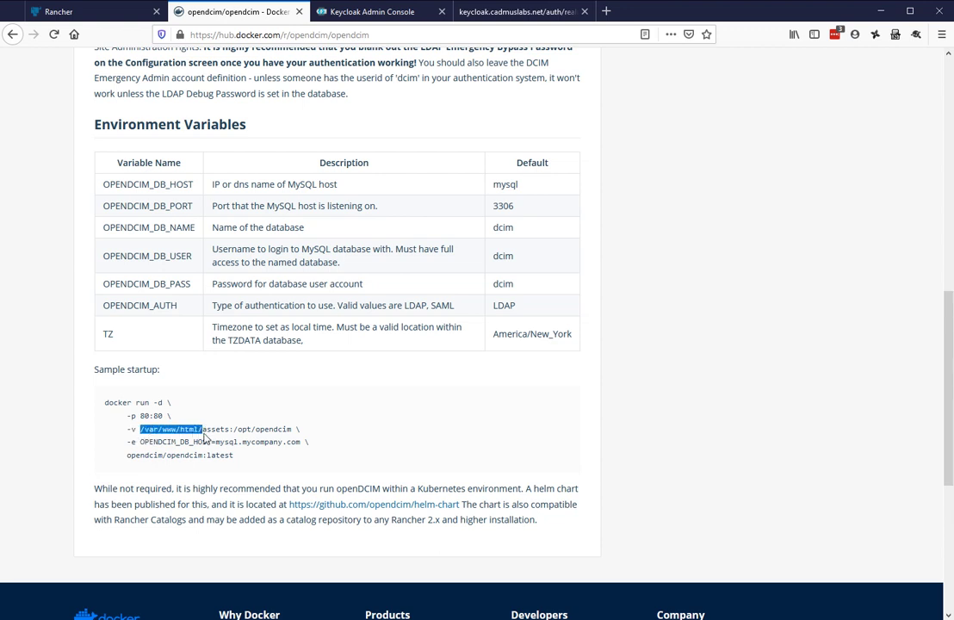
pyautogui.click(143, 435)
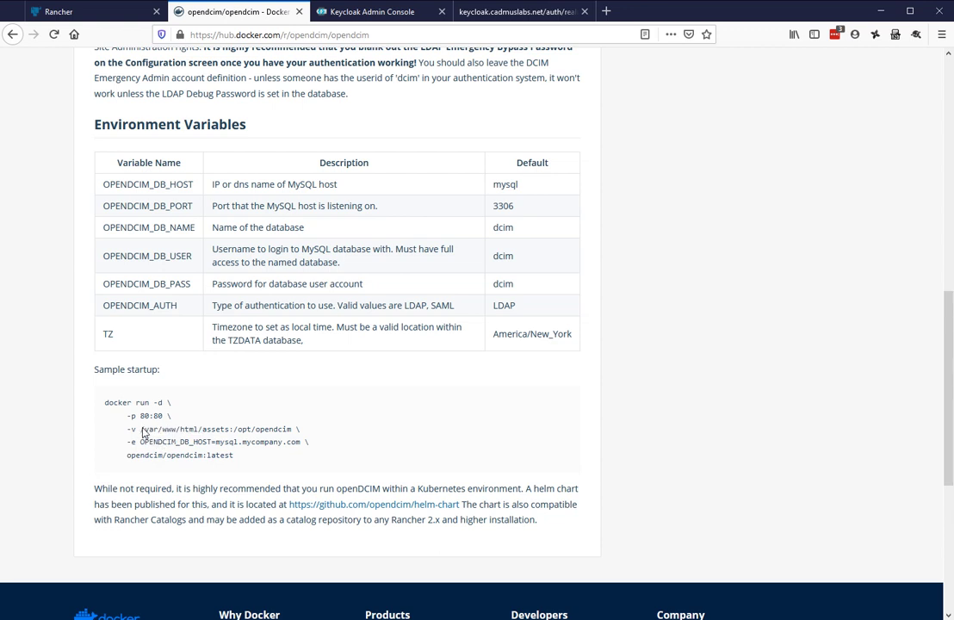
pyautogui.moveTo(143, 433); pyautogui.dragTo(182, 439)
pyautogui.moveTo(184, 439); pyautogui.dragTo(230, 437)
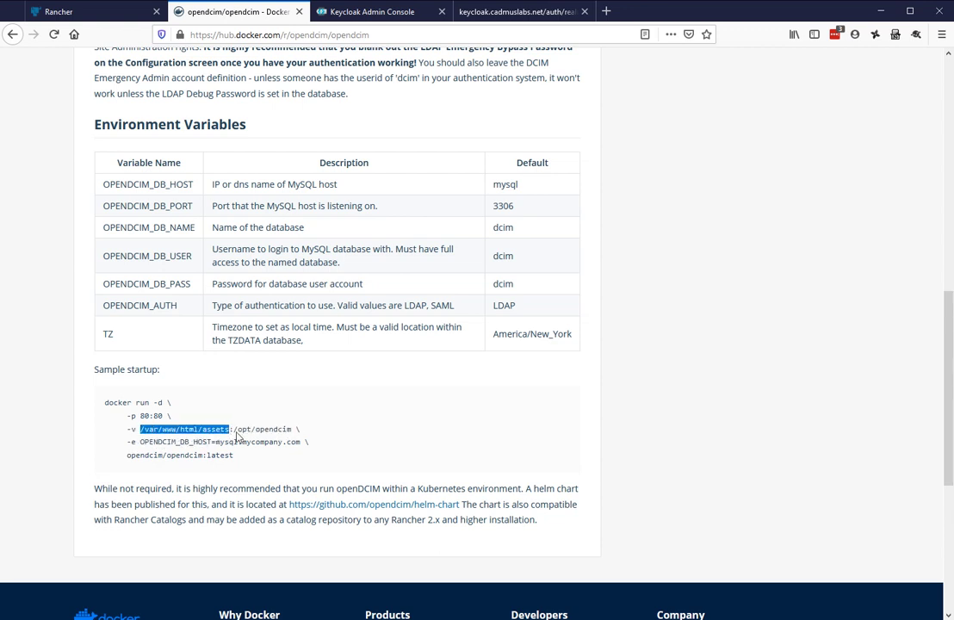
pyautogui.click(235, 436)
pyautogui.moveTo(234, 429); pyautogui.dragTo(289, 430)
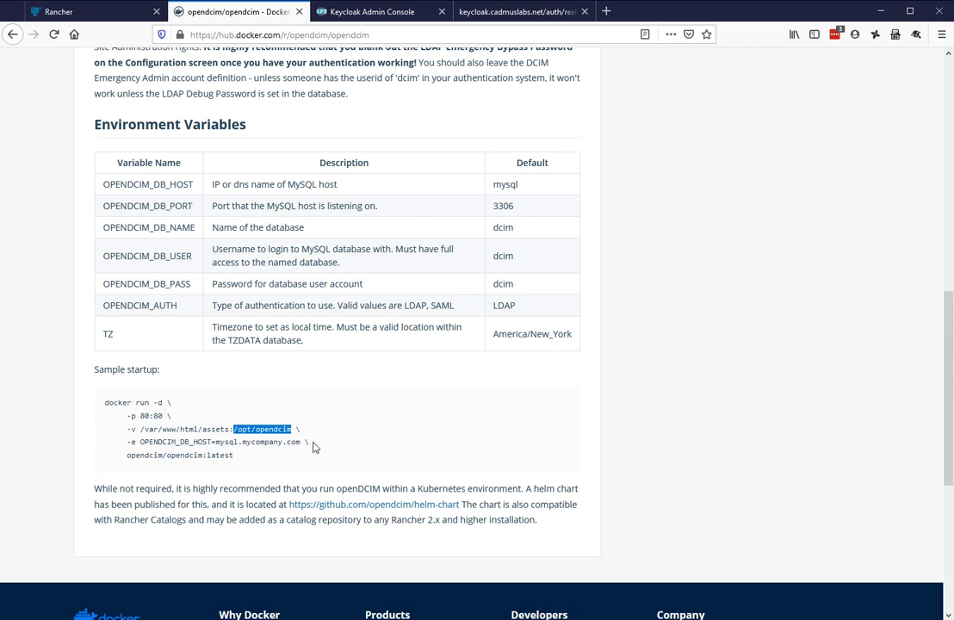
pyautogui.click(128, 454)
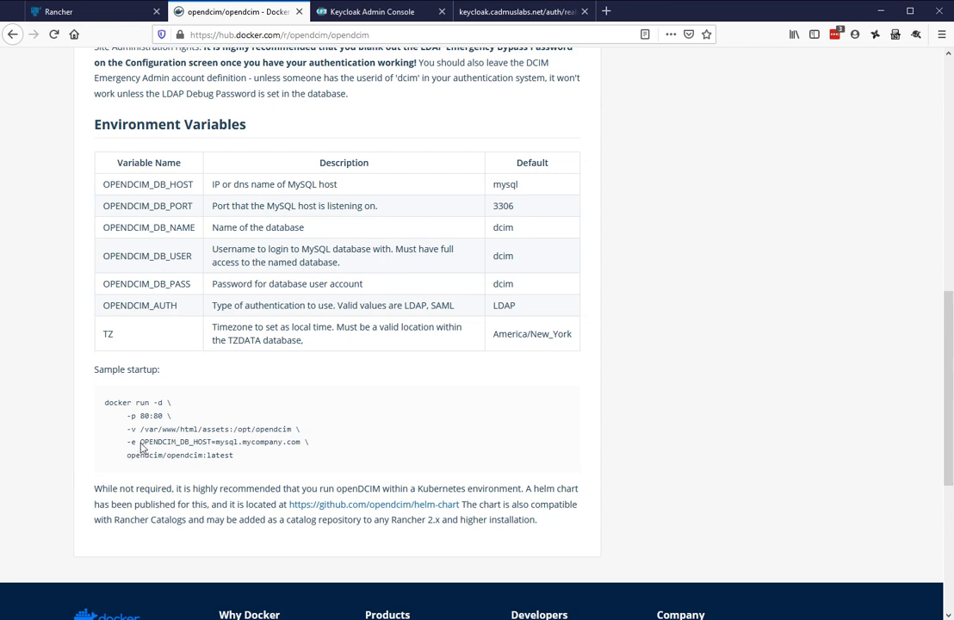
pyautogui.moveTo(139, 442); pyautogui.dragTo(307, 453)
pyautogui.click(141, 458)
pyautogui.moveTo(130, 455); pyautogui.dragTo(223, 462)
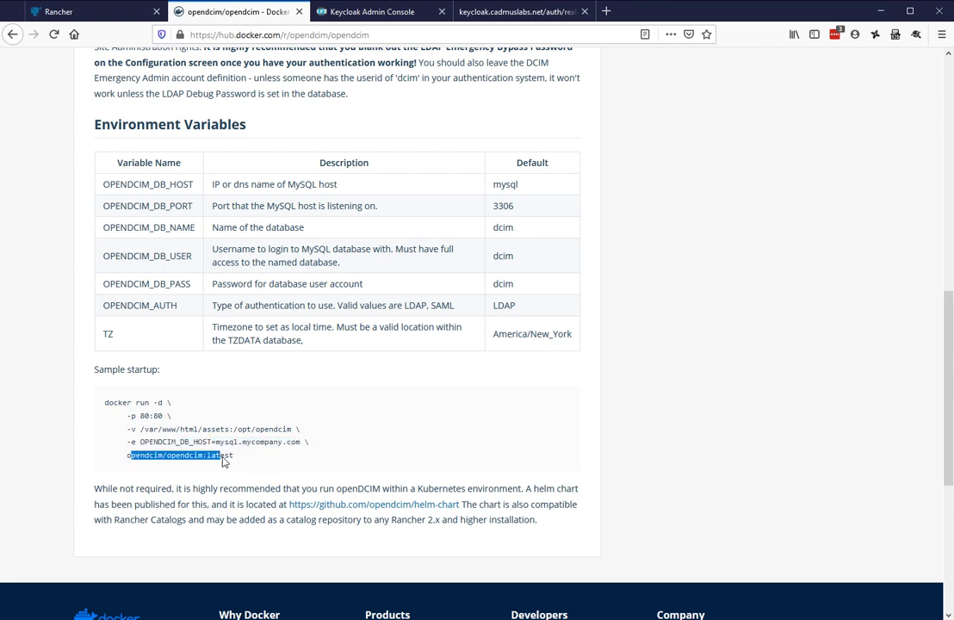
pyautogui.click(293, 463)
# Check the 20.01-beta image tag's platform and size, then return to Rancher's Config Maps list
pyautogui.scroll(6, 342, 454)
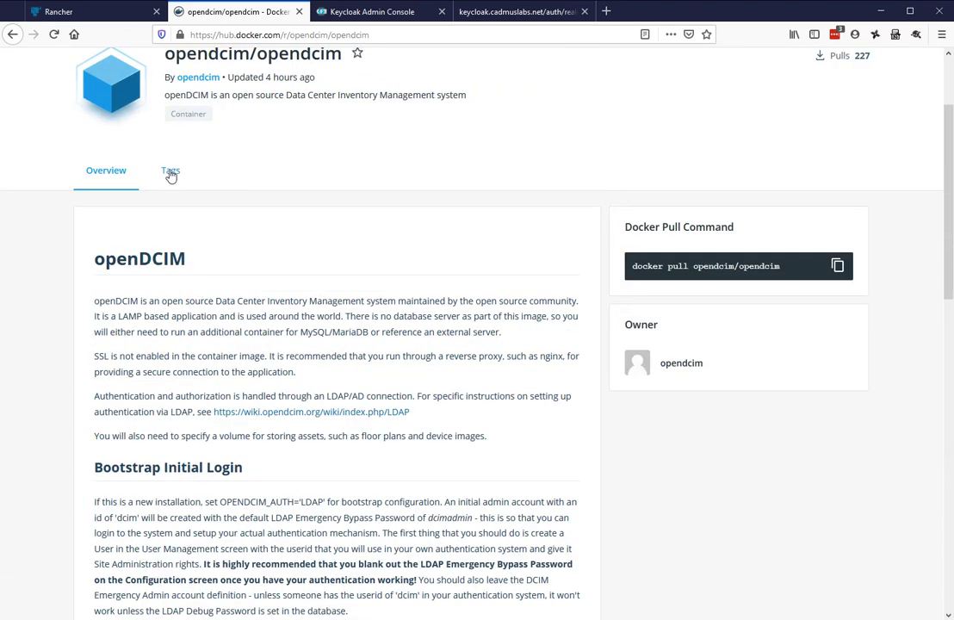
pyautogui.click(402, 256)
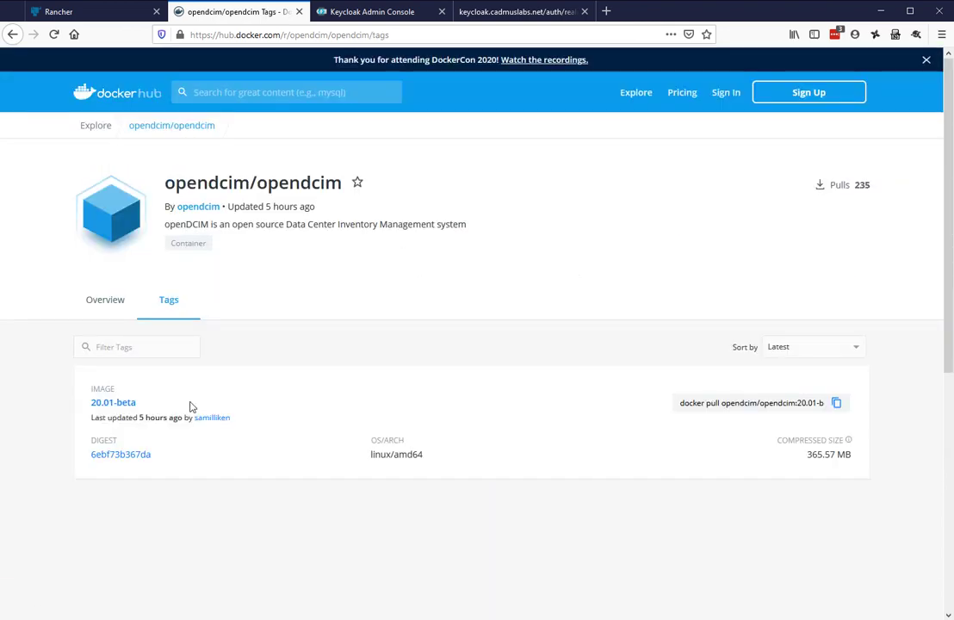
pyautogui.tripleClick(308, 459)
pyautogui.click(229, 528)
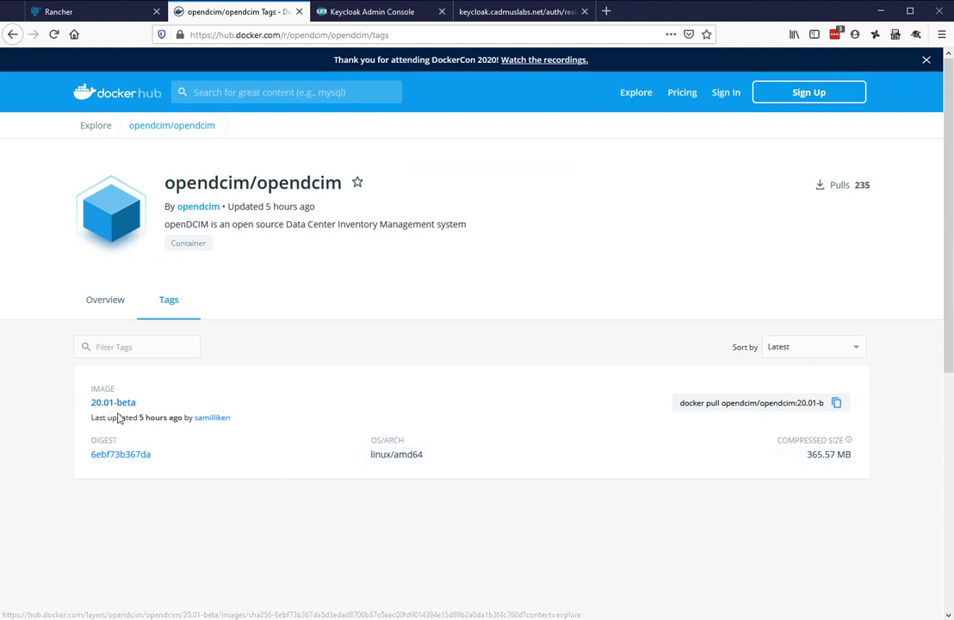
pyautogui.click(104, 306)
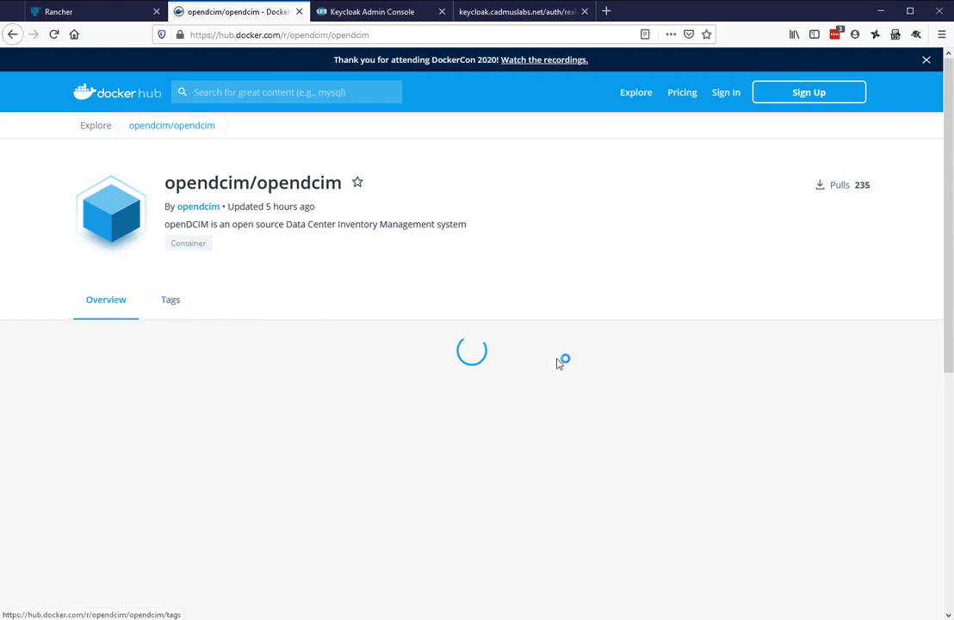
pyautogui.scroll(-10, 479, 398)
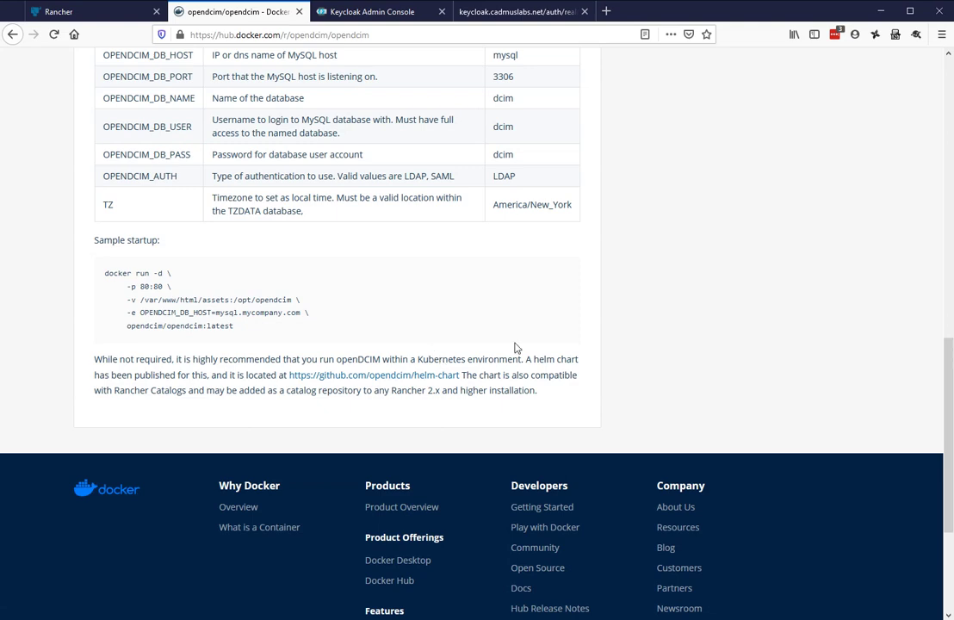
pyautogui.scroll(5, 578, 335)
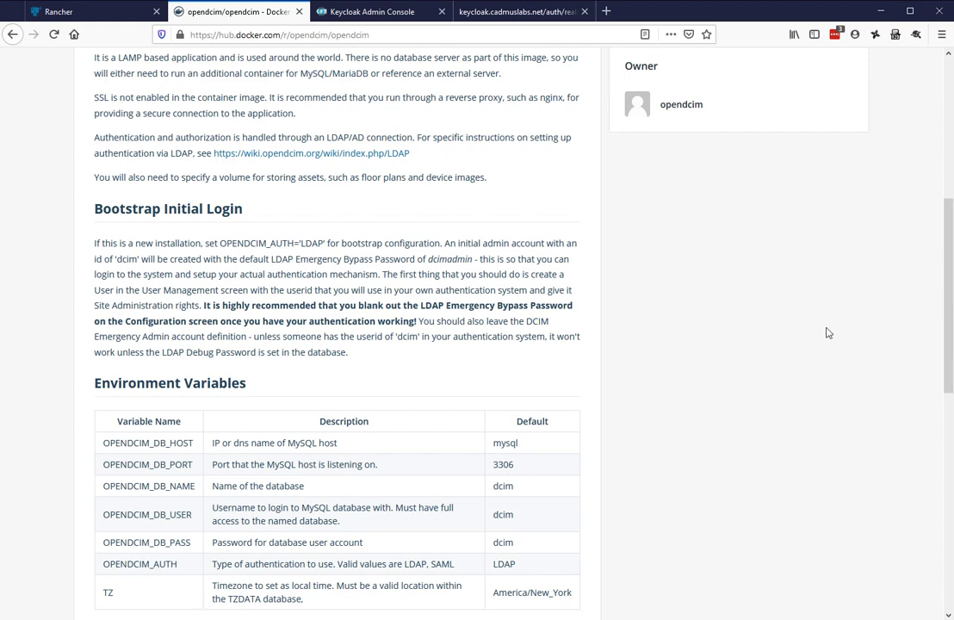
pyautogui.scroll(-5, 827, 329)
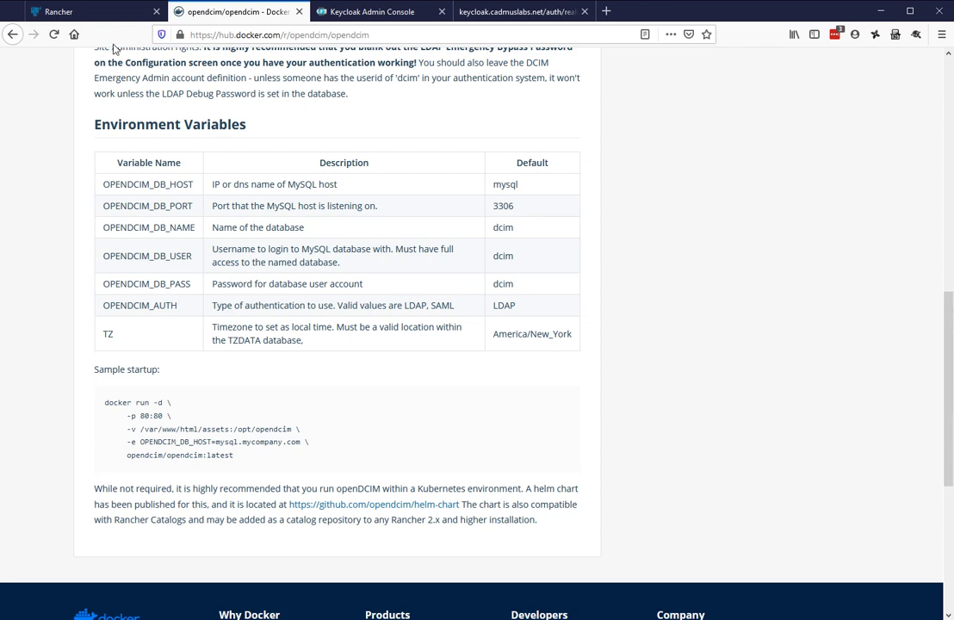
pyautogui.click(74, 16)
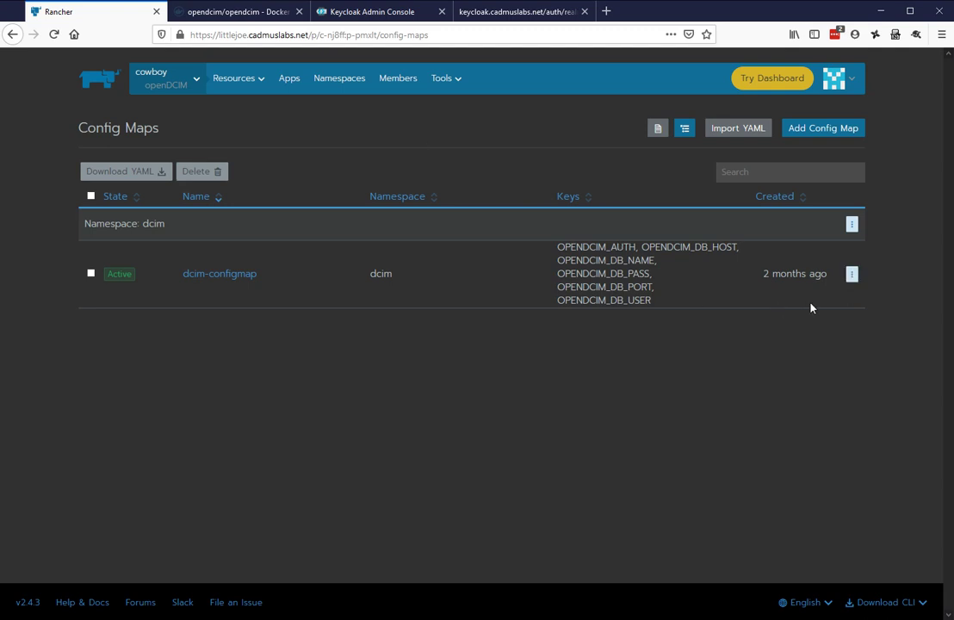
# Look through the dcim-configmap values in its edit form
pyautogui.click(850, 277)
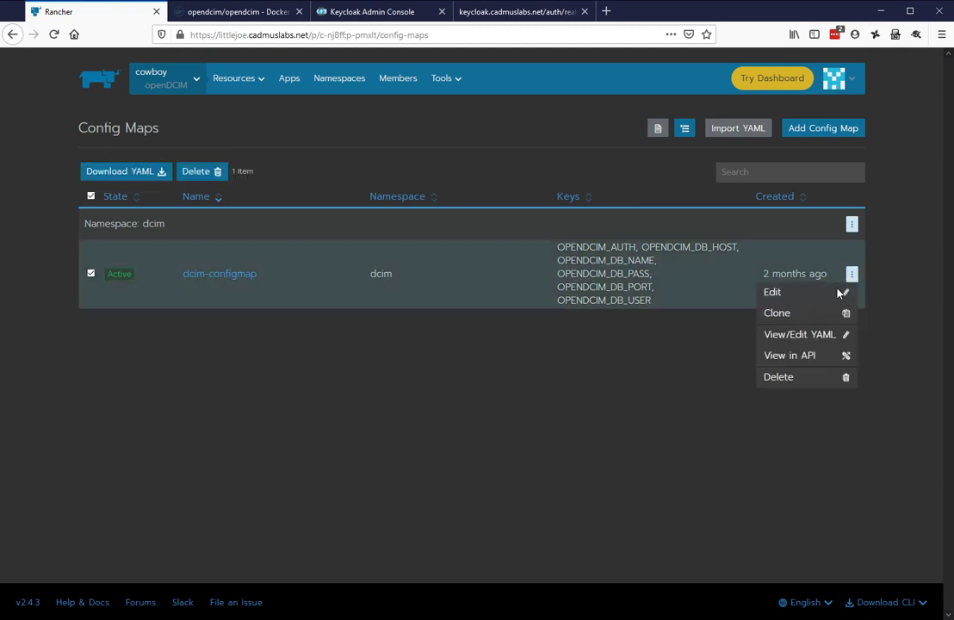
pyautogui.click(839, 293)
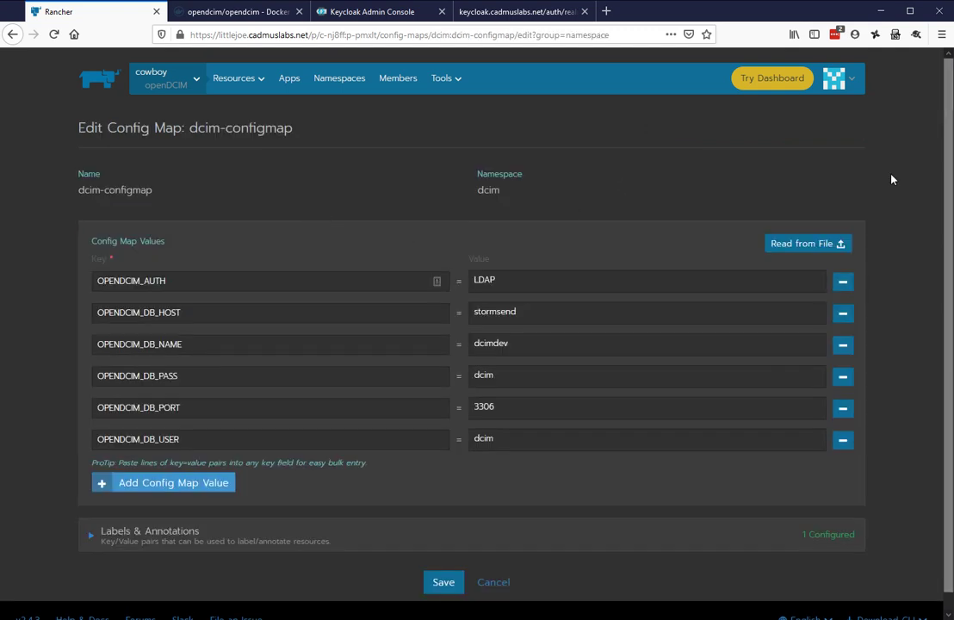
pyautogui.scroll(-1, 875, 242)
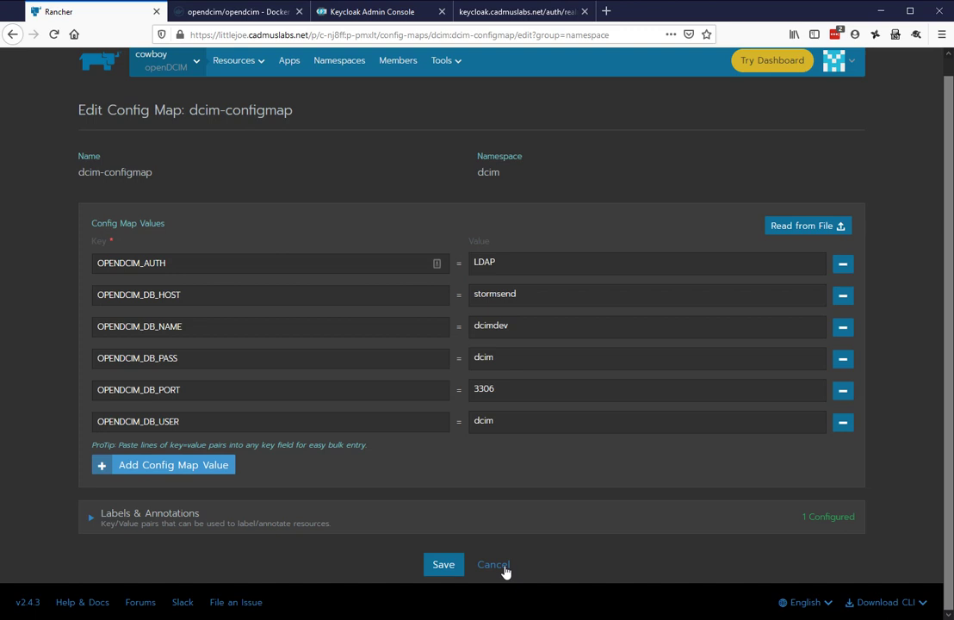
# Leave dcim-configmap unchanged and go to the openDCIM project's workloads list
pyautogui.click(503, 566)
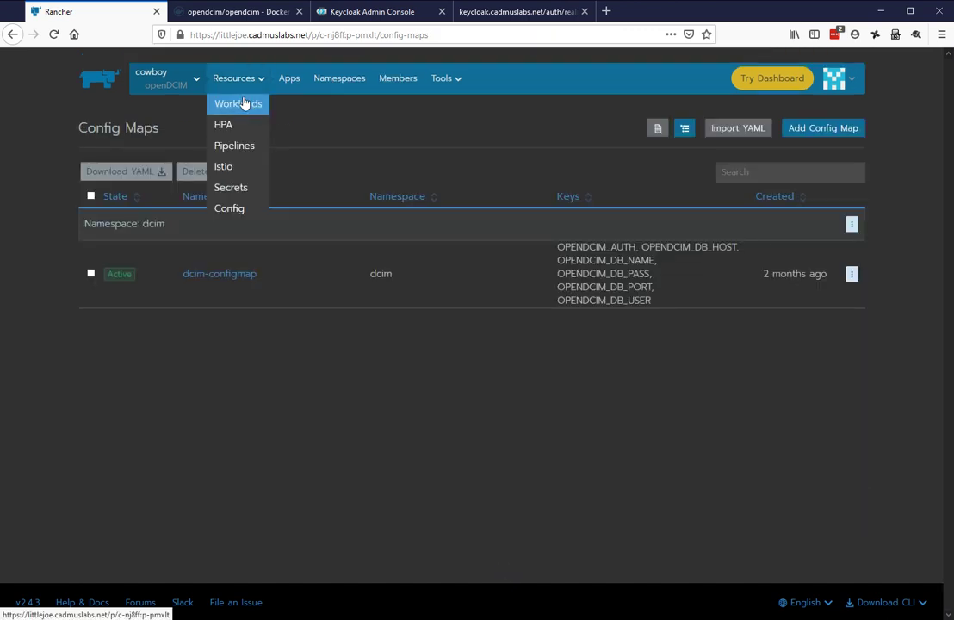
pyautogui.click(248, 102)
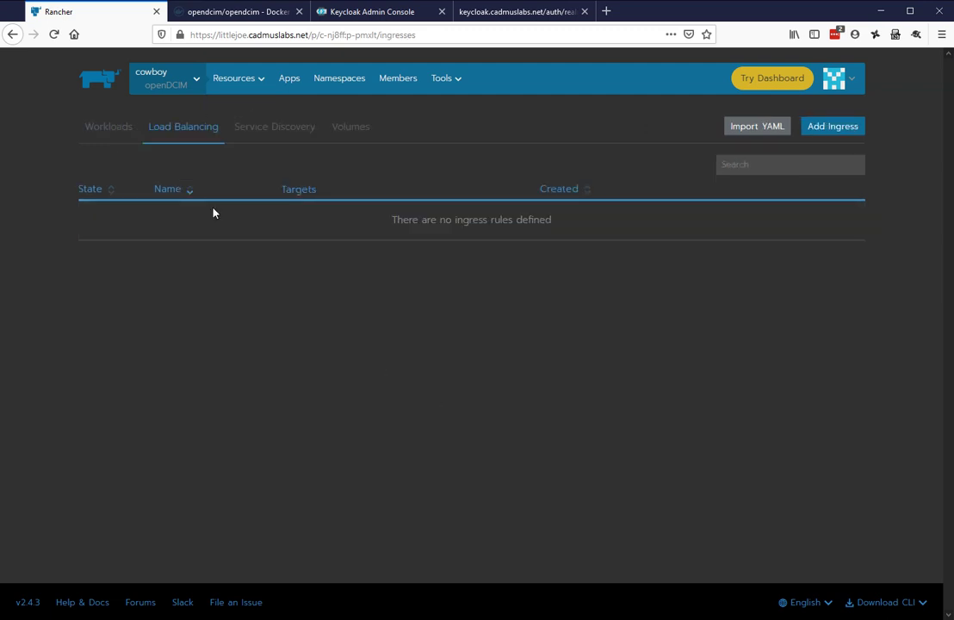
pyautogui.click(107, 129)
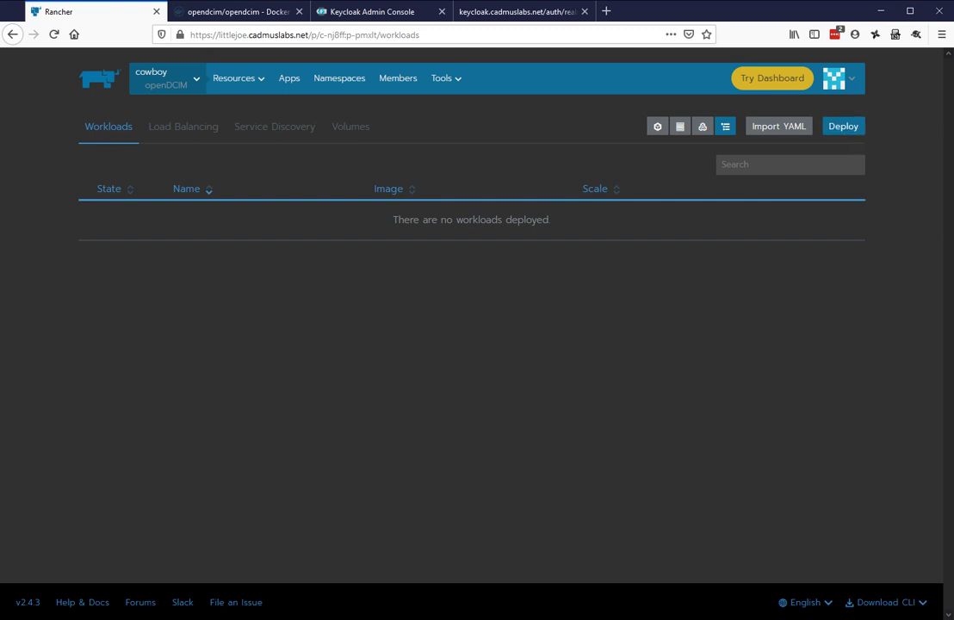
# Open the Deploy Workload form from the openDCIM project's Workloads page
pyautogui.click(843, 127)
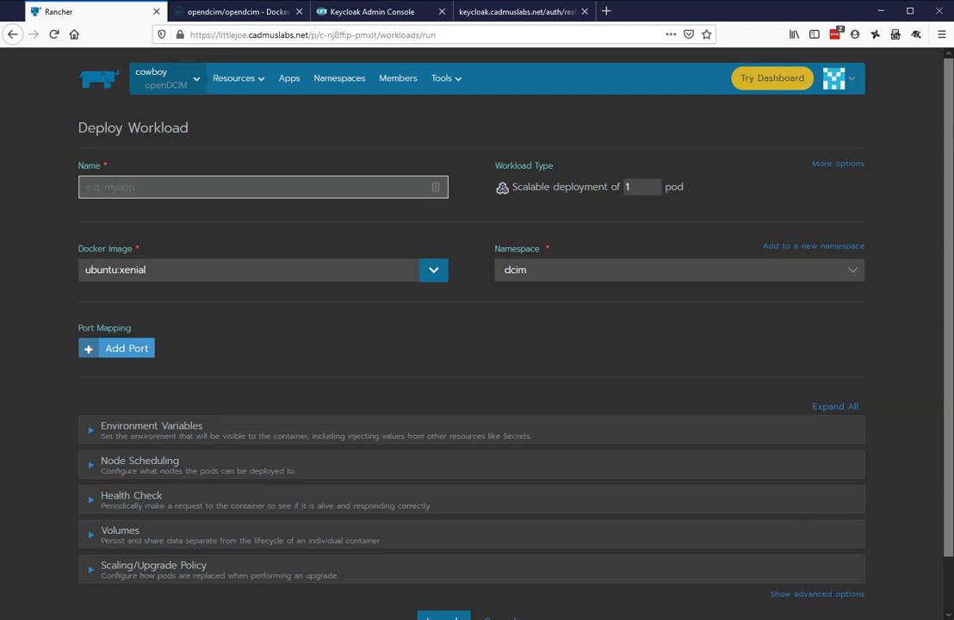
# Name the new workload dcim
pyautogui.hotkey('alt', 'Tab')
pyautogui.hotkey('alt', 'Tab')
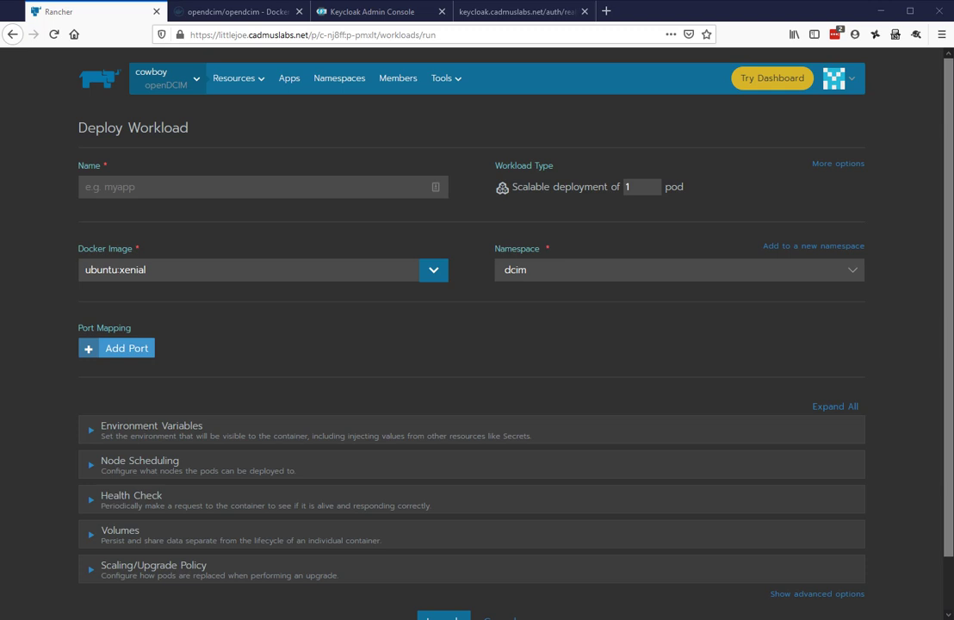
pyautogui.click(258, 187)
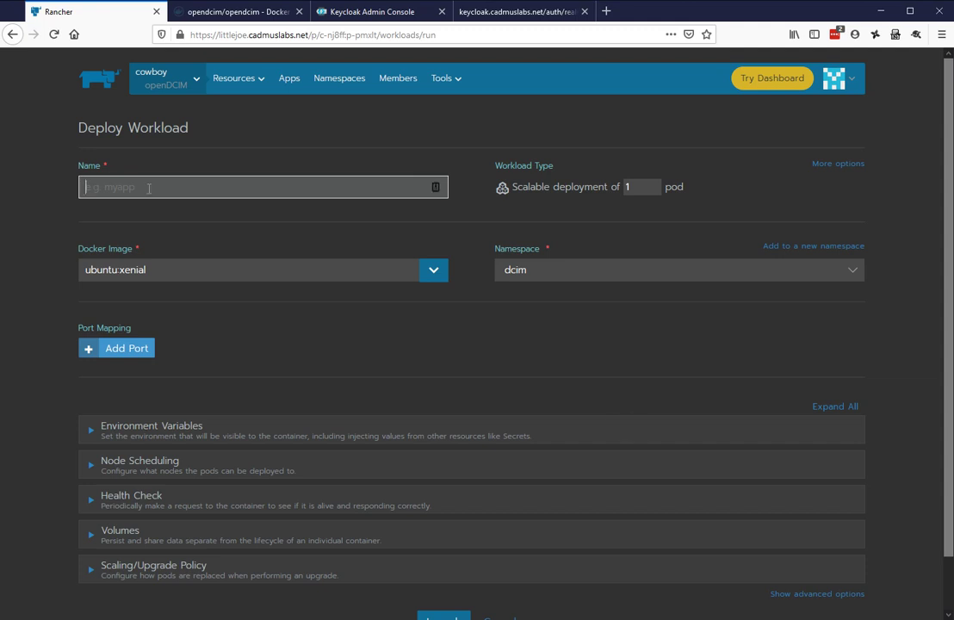
pyautogui.write('dcim')
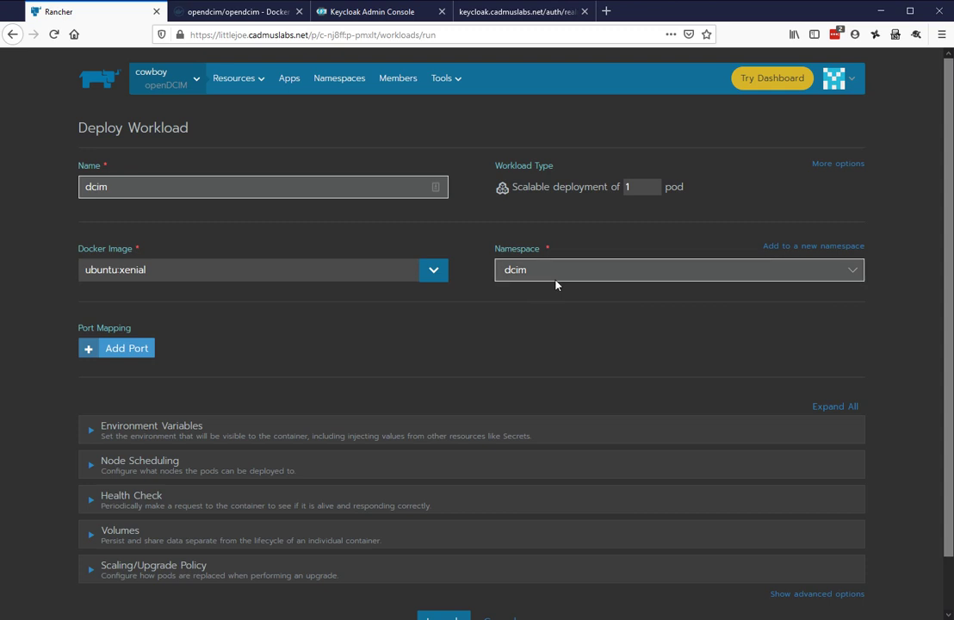
# Replace the ubuntu:xenial image with opendcim/opendcim:20.01-beta
pyautogui.doubleClick(252, 275)
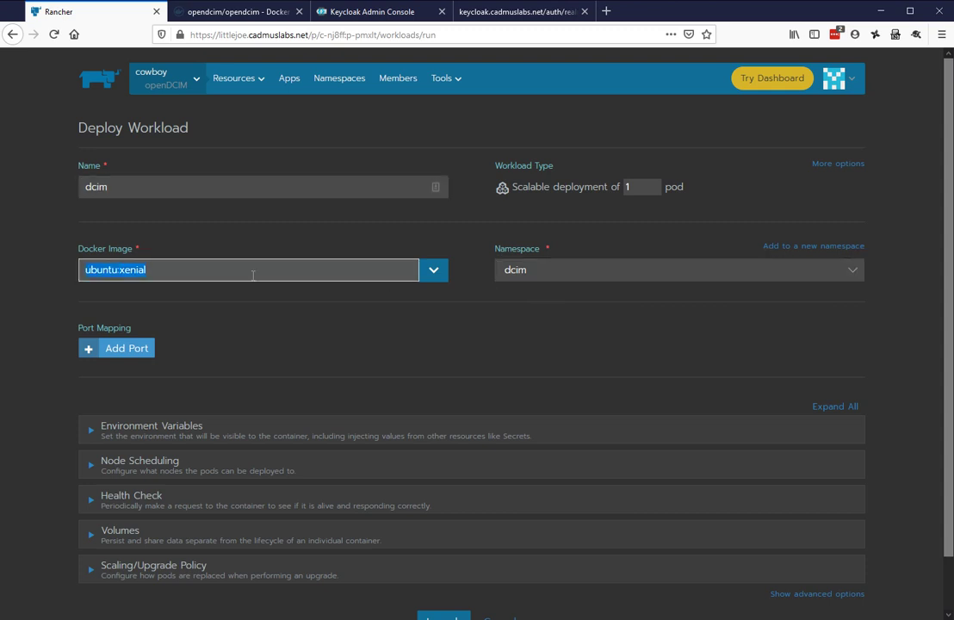
pyautogui.write('opendcim/po')
pyautogui.press('BackSpace')
pyautogui.press('BackSpace')
pyautogui.write('openm')
pyautogui.press('BackSpace')
pyautogui.write('dcim')
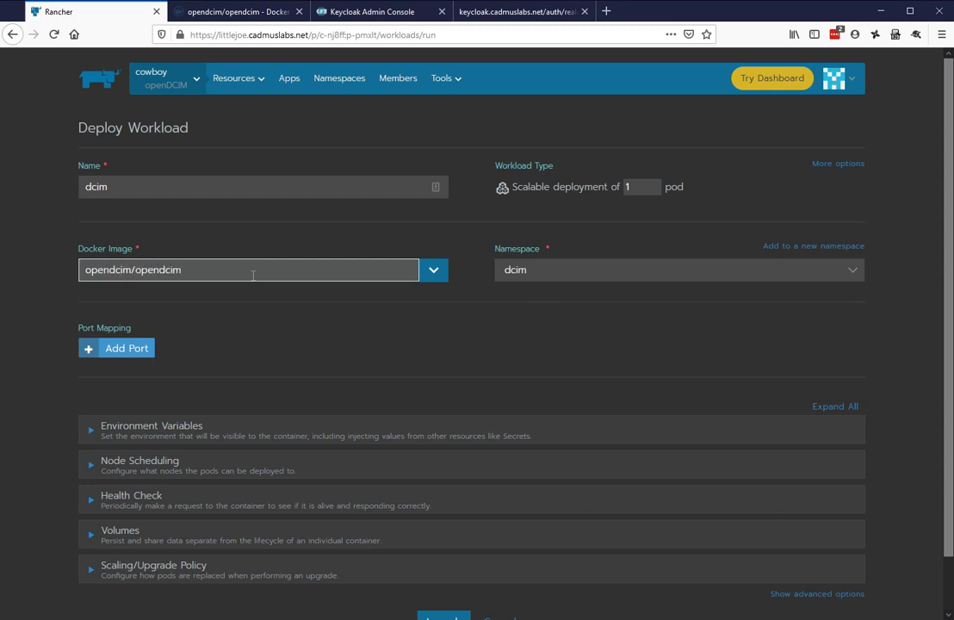
pyautogui.write(':20.01-beta')
pyautogui.scroll(-1, 370, 368)
pyautogui.scroll(-1, 361, 359)
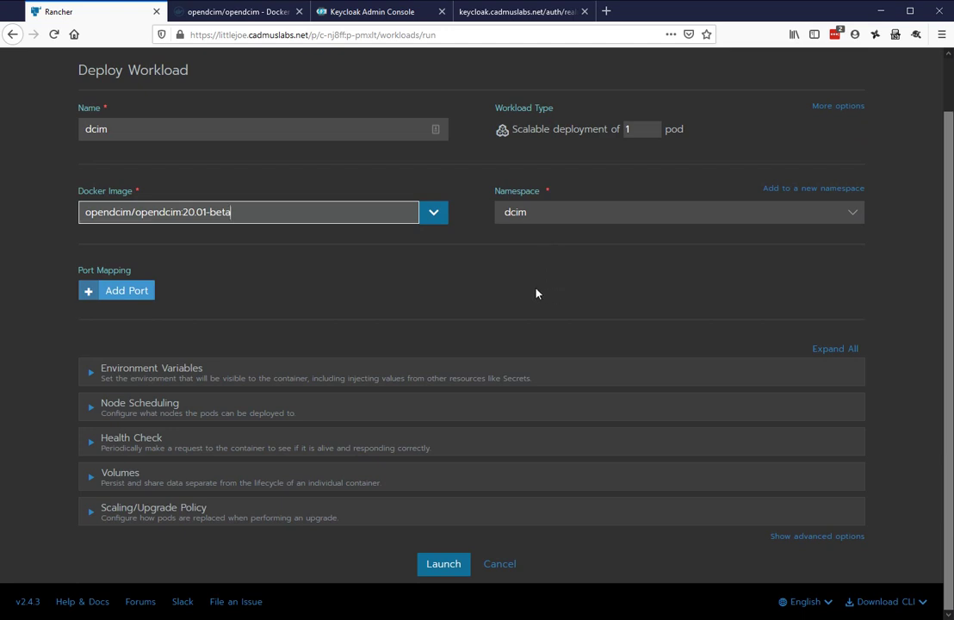
# Add environment variables sourced from Config Map dcim-configmap, including all its keys
pyautogui.click(91, 372)
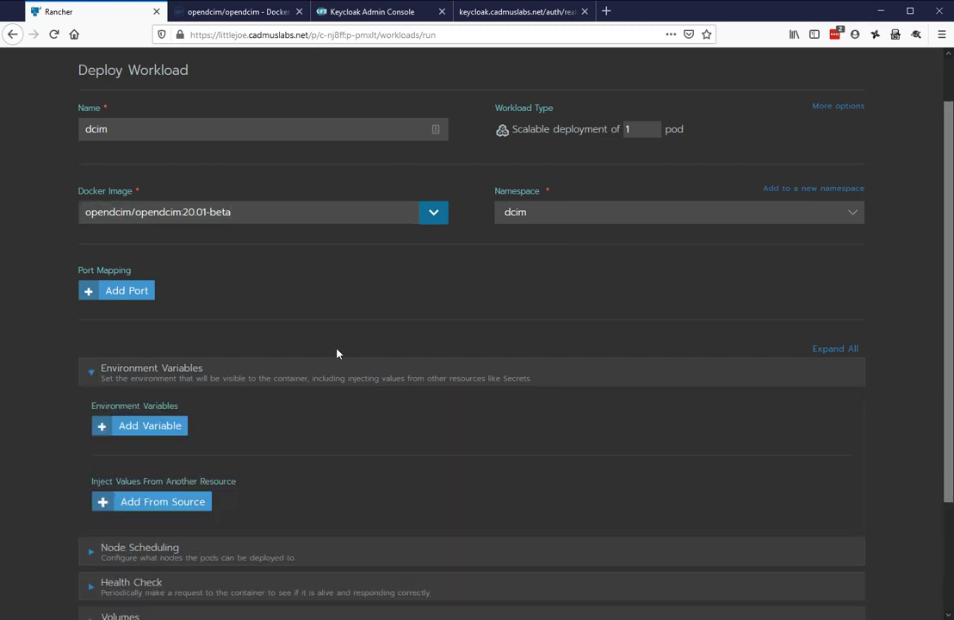
pyautogui.scroll(-3, 442, 334)
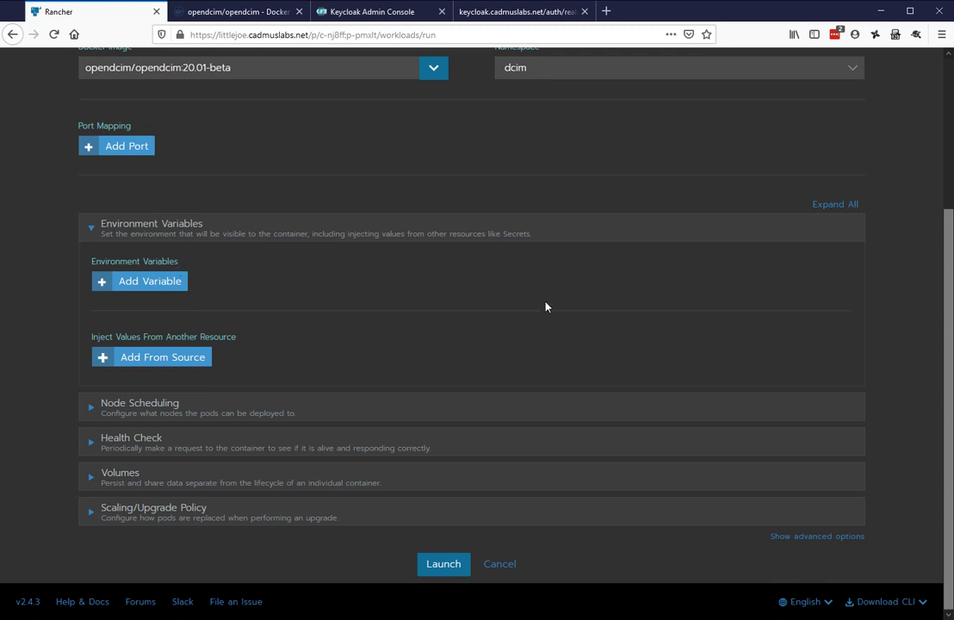
pyautogui.click(132, 357)
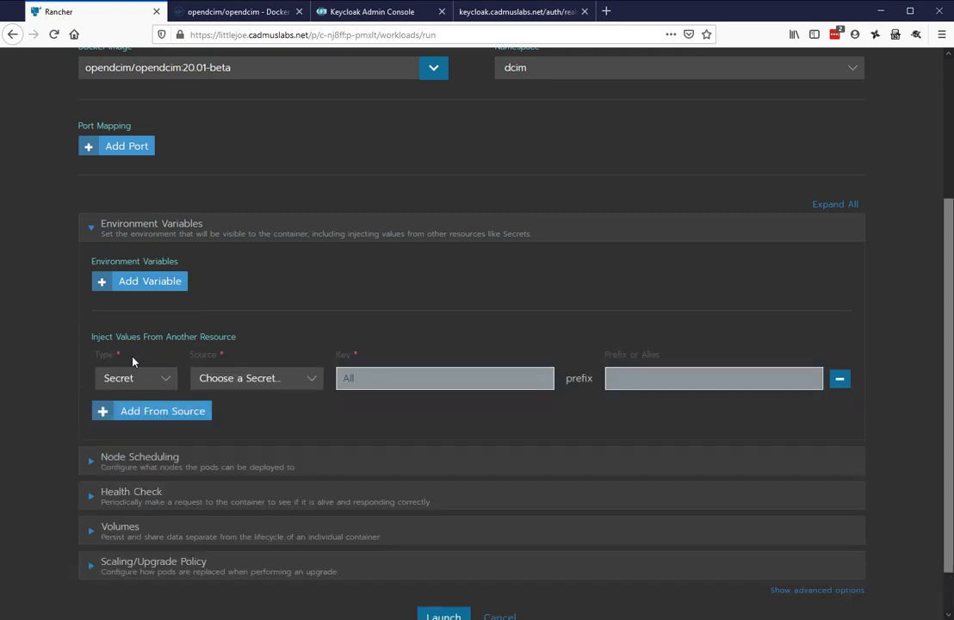
pyautogui.click(170, 384)
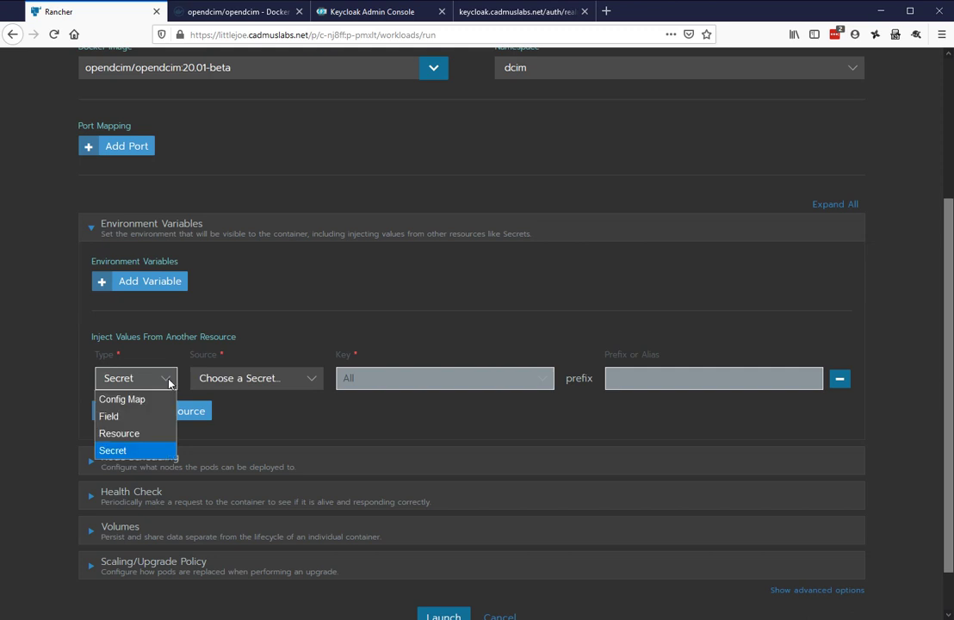
pyautogui.click(122, 396)
pyautogui.click(311, 379)
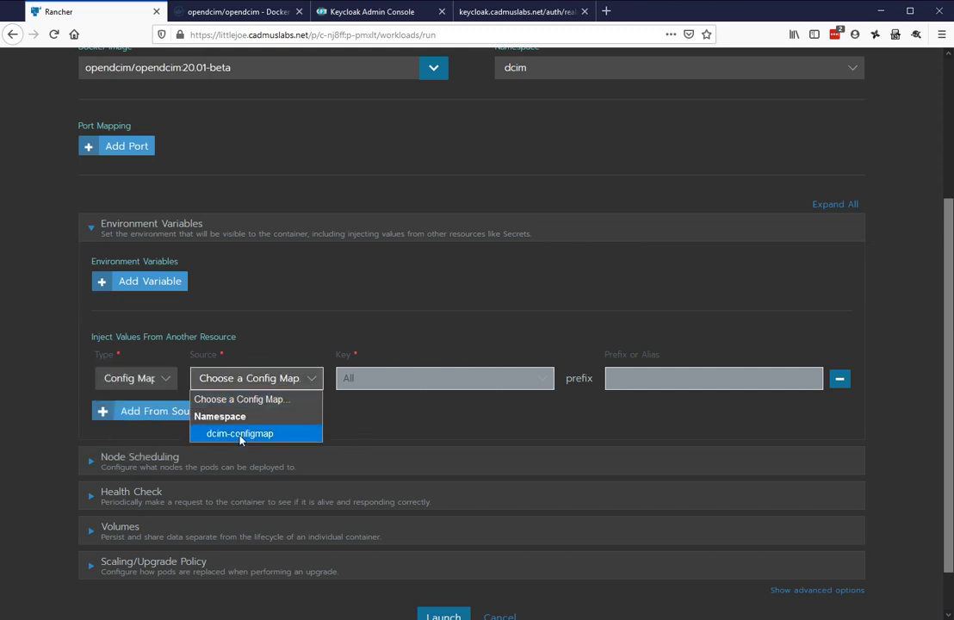
pyautogui.click(241, 432)
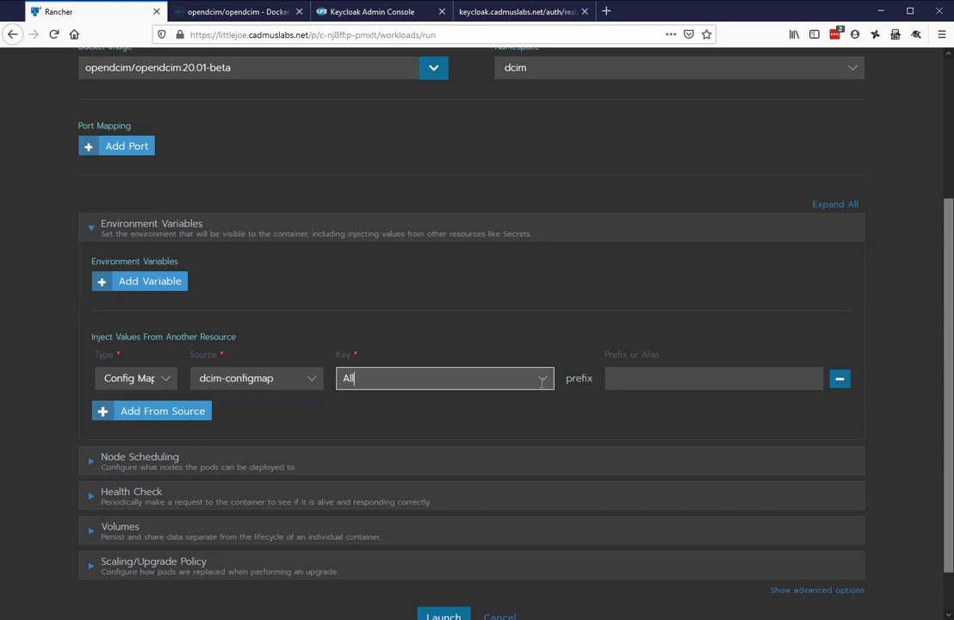
pyautogui.click(515, 379)
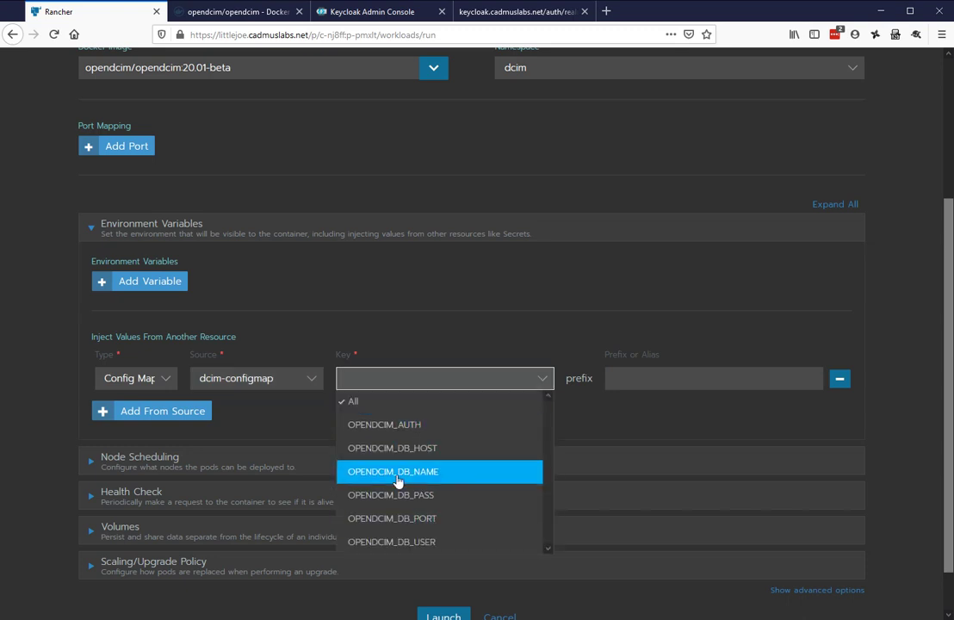
pyautogui.click(358, 404)
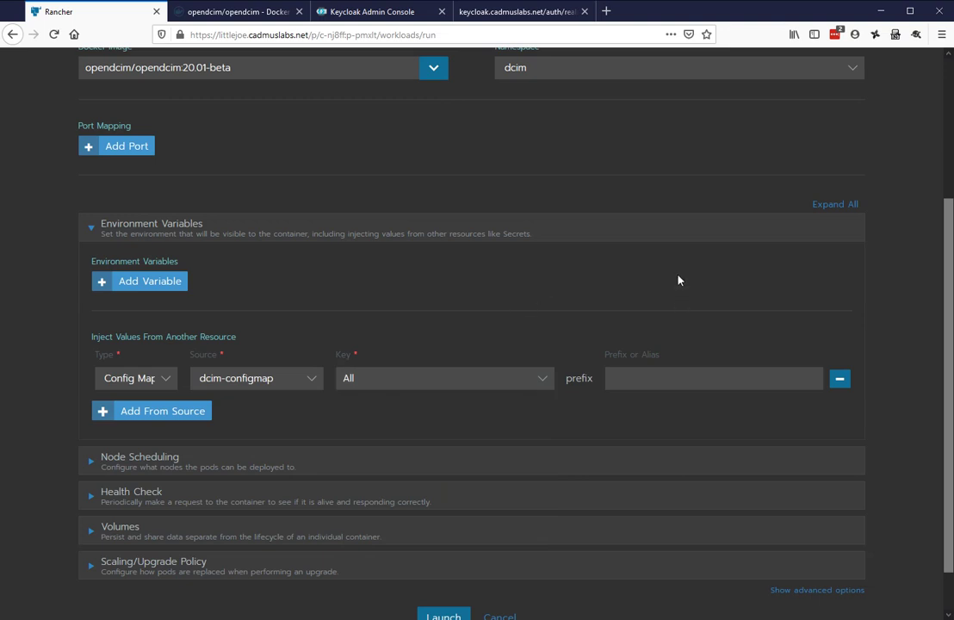
pyautogui.scroll(-1, 678, 280)
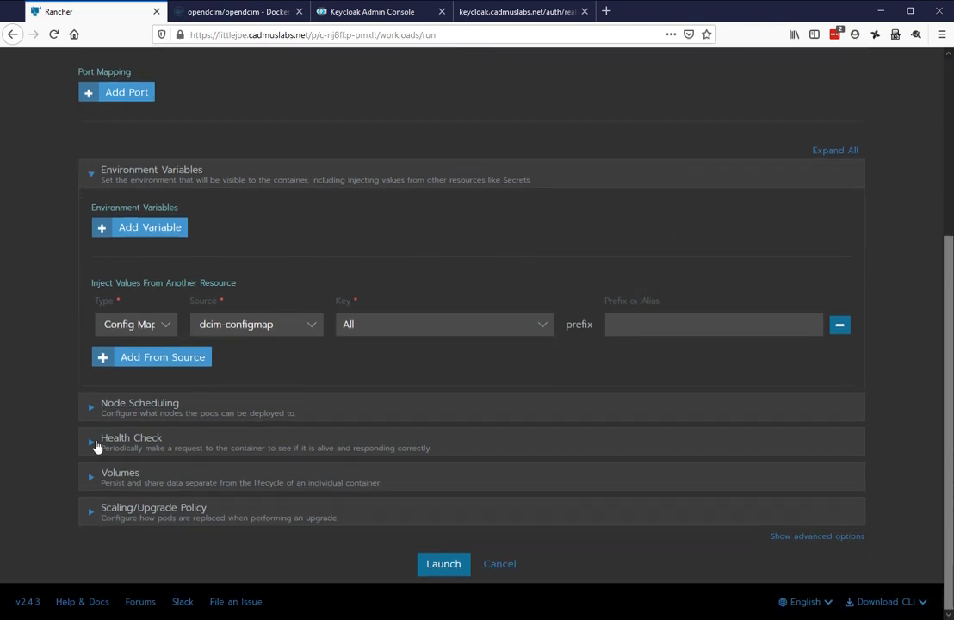
# Set an HTTP request readiness check with request path /heartbeat.html
pyautogui.click(93, 446)
pyautogui.scroll(-3, 78, 432)
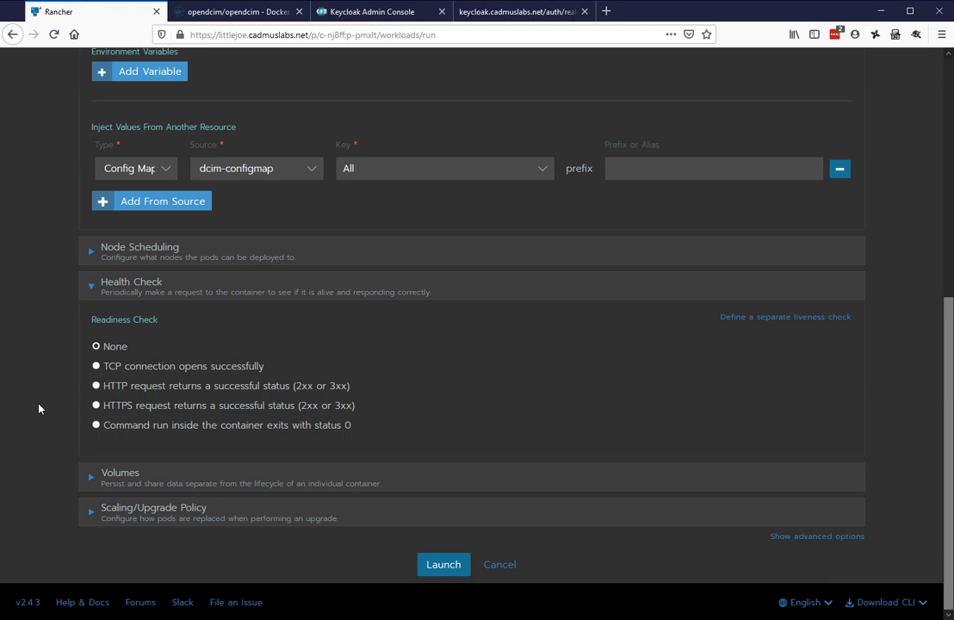
pyautogui.click(96, 386)
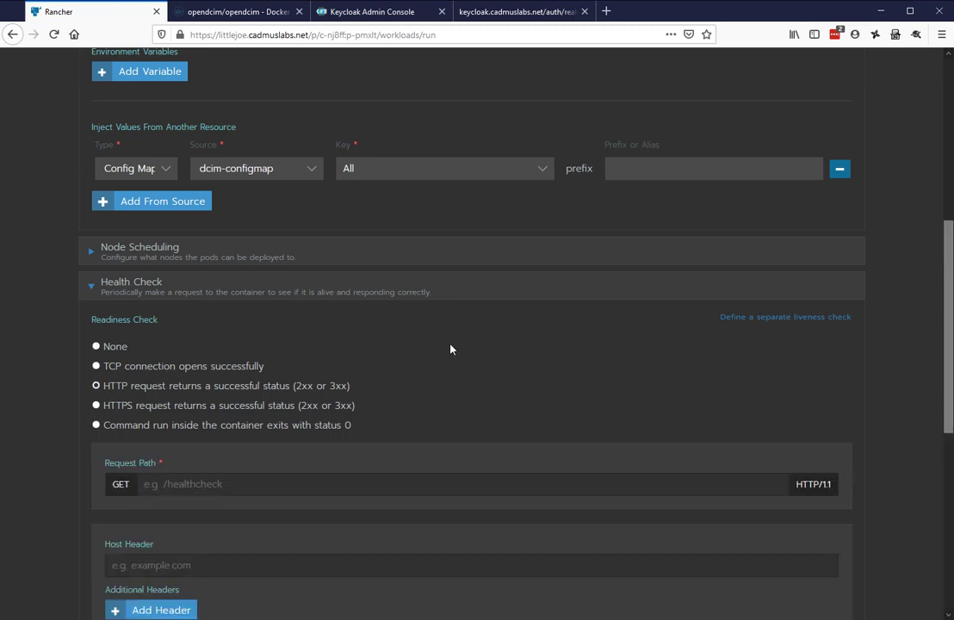
pyautogui.scroll(-3, 450, 347)
pyautogui.click(241, 225)
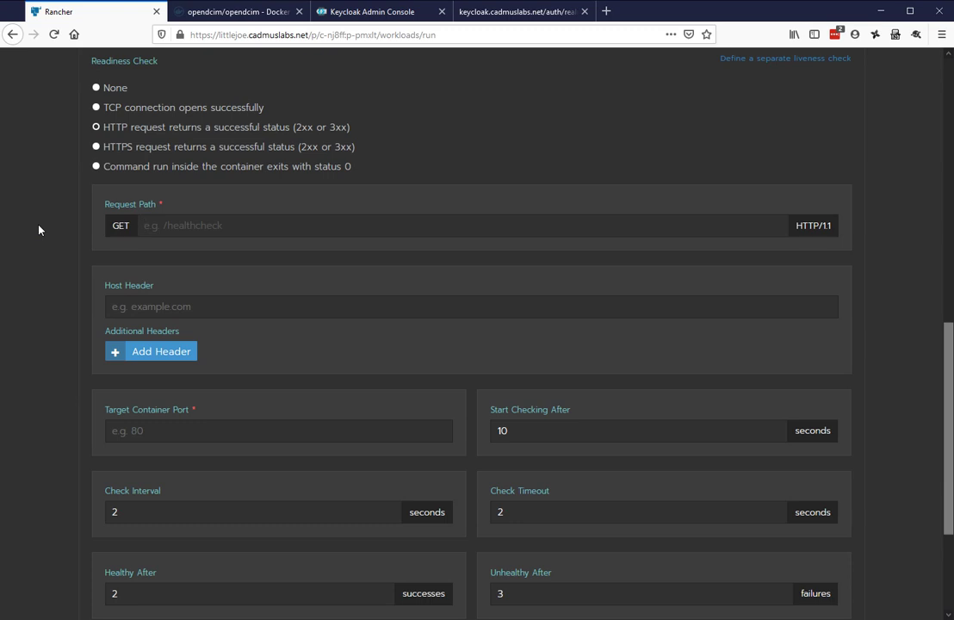
pyautogui.write('/heartbwe')
pyautogui.press('BackSpace')
pyautogui.press('BackSpace')
pyautogui.write('eat.html')
pyautogui.scroll(-3, 422, 198)
# Set the readiness check to port 80, start after 20 s, every 10 s, healthy after 1
pyautogui.click(260, 238)
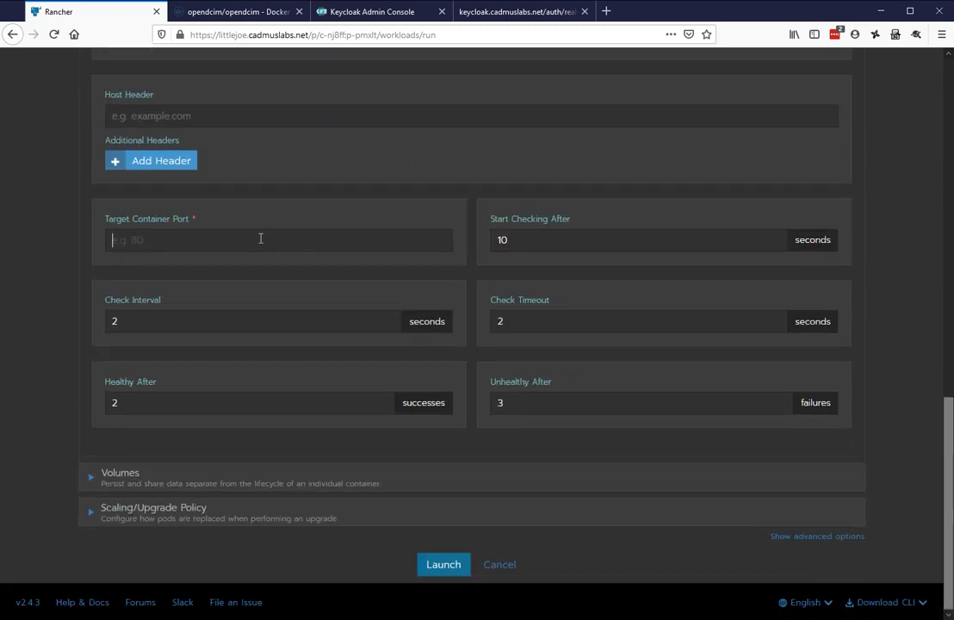
pyautogui.write('80')
pyautogui.doubleClick(510, 238)
pyautogui.write('20')
pyautogui.moveTo(129, 319); pyautogui.dragTo(81, 320)
pyautogui.write('10')
pyautogui.moveTo(121, 402); pyautogui.dragTo(86, 383)
pyautogui.write('1')
pyautogui.click(545, 401)
pyautogui.click(524, 319)
# Copy /var/www/html/assets from the opendcim sample startup command on Docker Hub
pyautogui.click(240, 13)
pyautogui.scroll(-4, 367, 340)
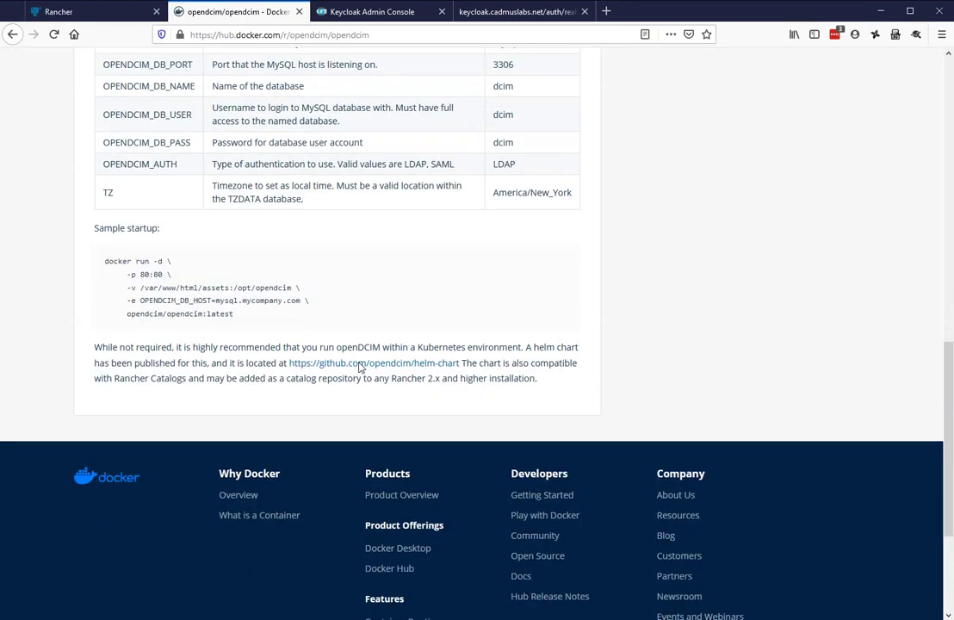
pyautogui.moveTo(140, 235); pyautogui.dragTo(231, 244)
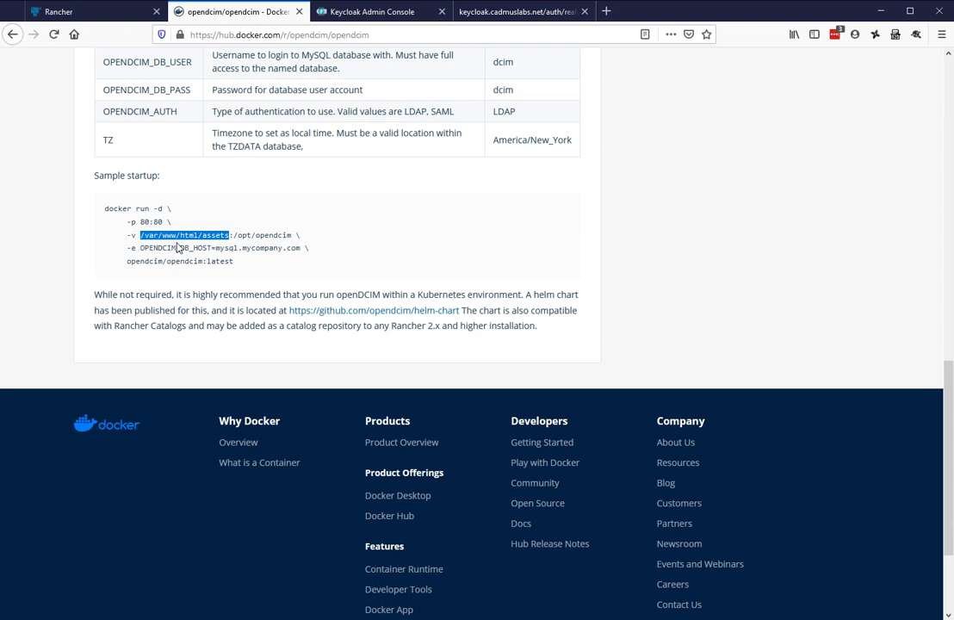
pyautogui.rightClick(194, 239)
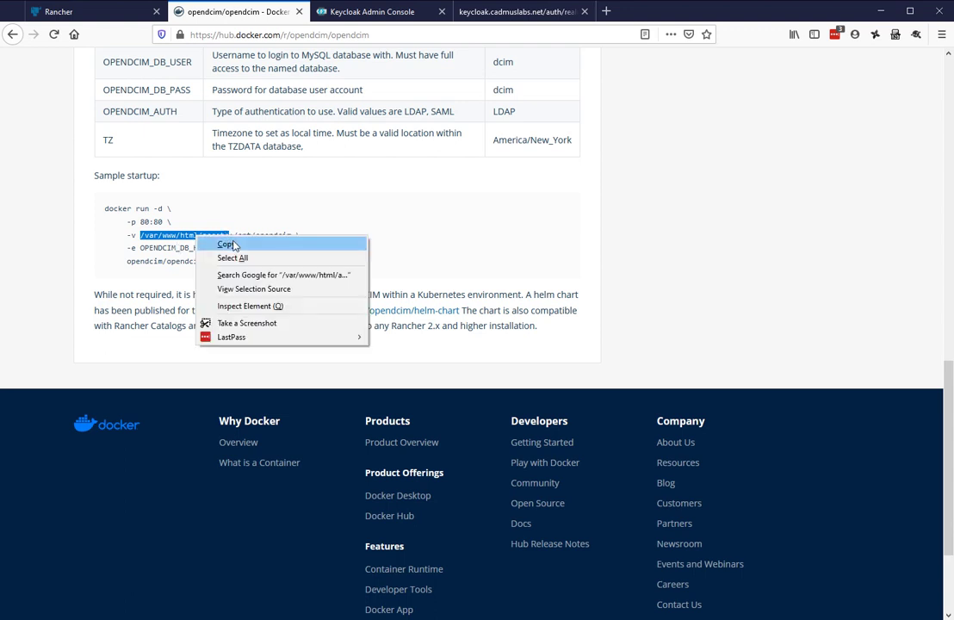
pyautogui.click(222, 245)
# Add a bind-mount node directory volume to the dcim workload and name it assets
pyautogui.click(98, 16)
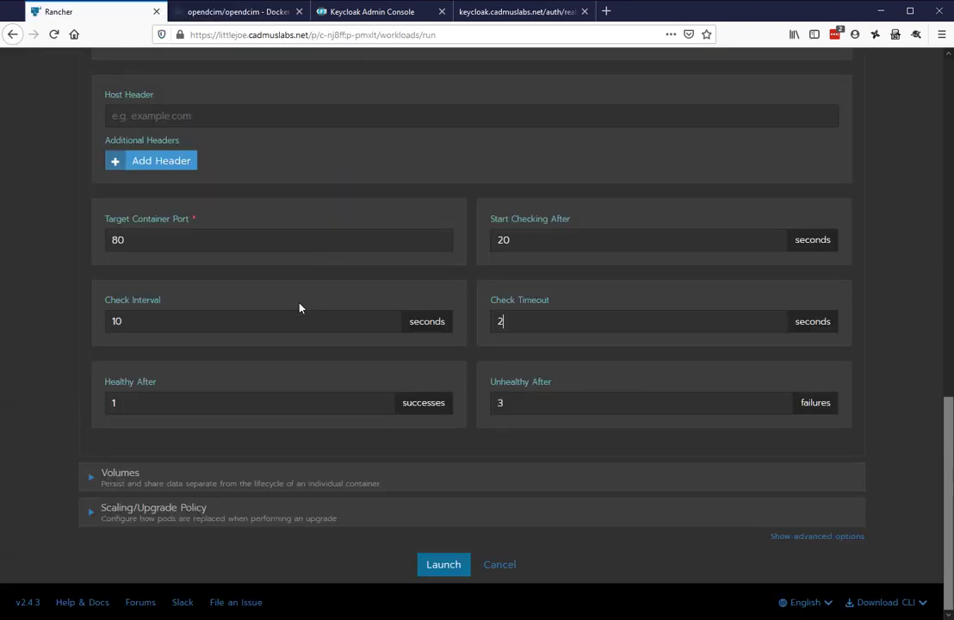
pyautogui.click(91, 481)
pyautogui.scroll(-1, 350, 489)
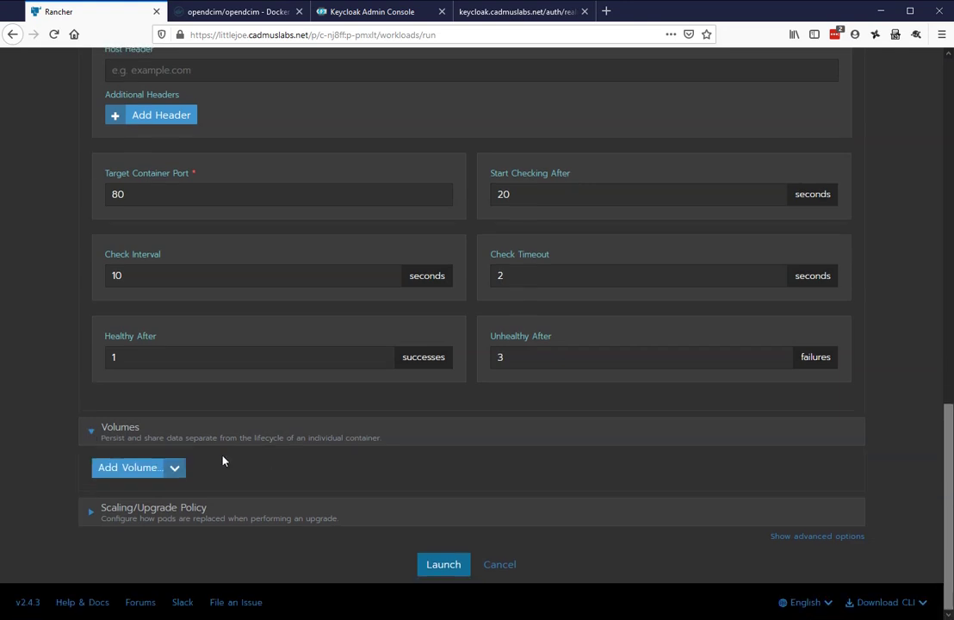
pyautogui.click(175, 468)
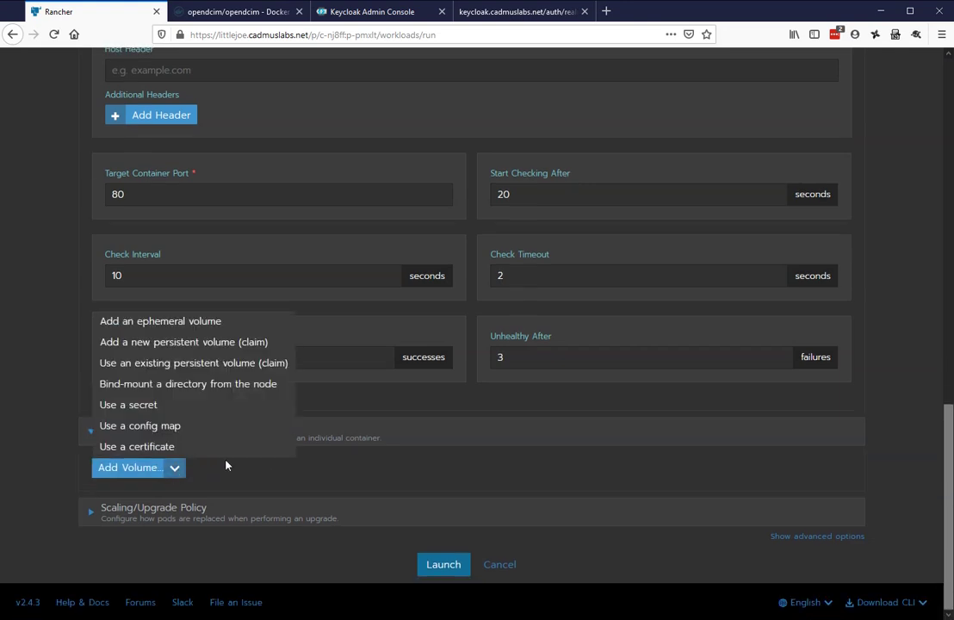
pyautogui.click(219, 388)
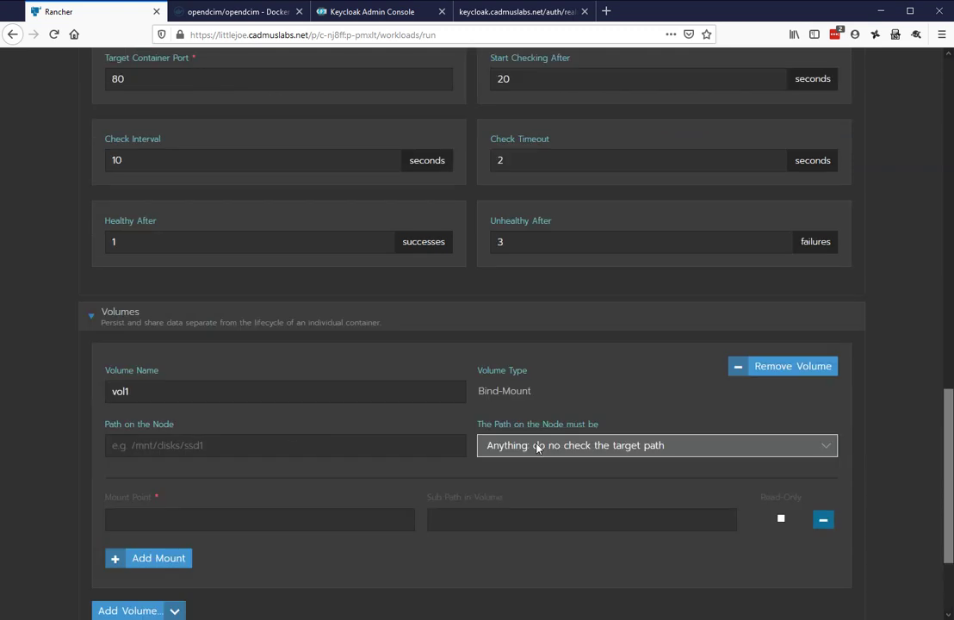
pyautogui.moveTo(276, 391); pyautogui.dragTo(72, 397)
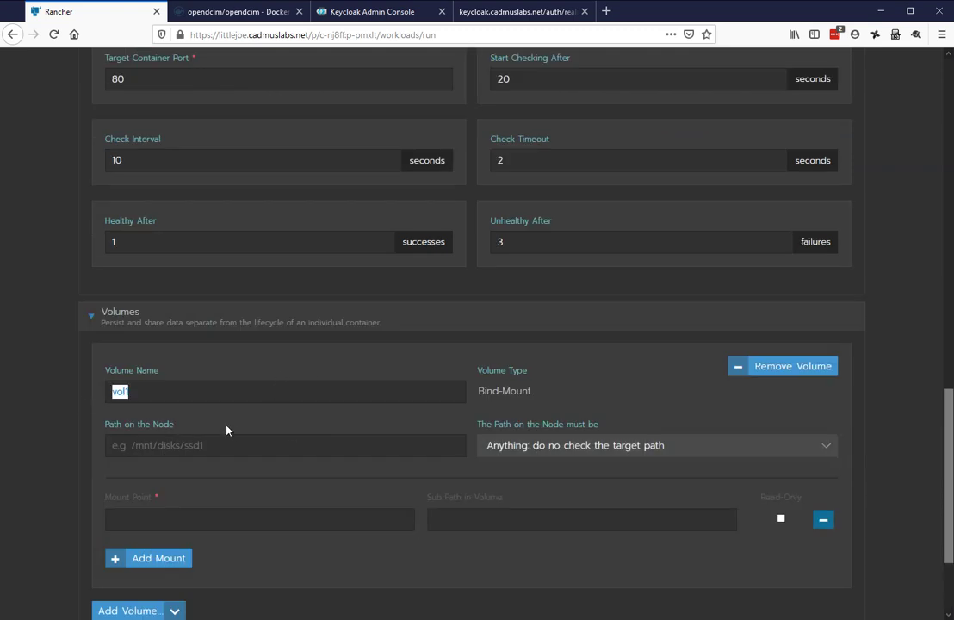
pyautogui.write('assets')
# Mount it at /var/www/html/assets from a highgarden node path ending openDCIM/assets
pyautogui.click(224, 454)
pyautogui.click(279, 519)
pyautogui.hotkey('ctrl', 'v')
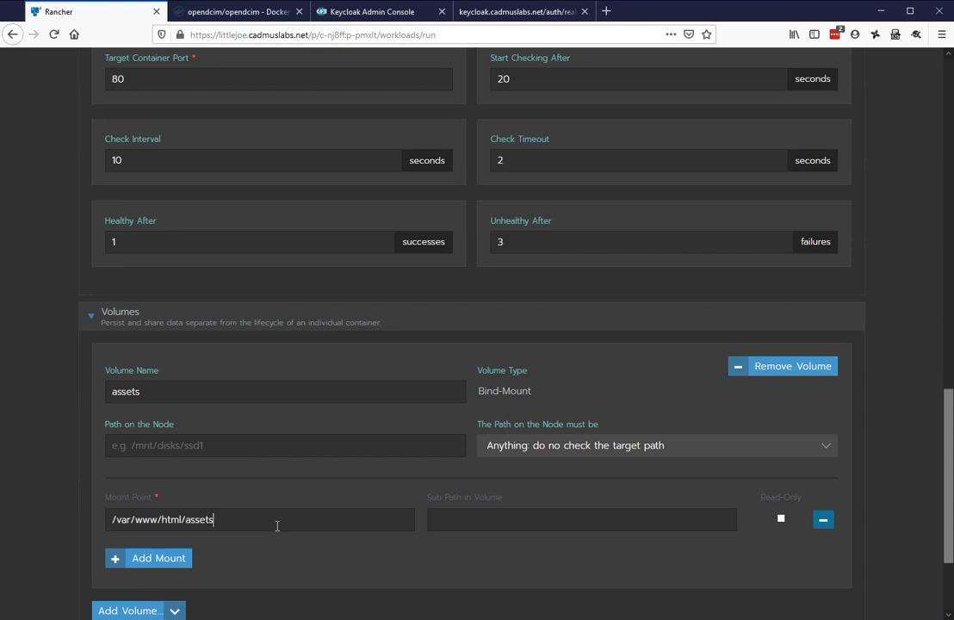
pyautogui.click(184, 445)
pyautogui.write('highgarden:/home')
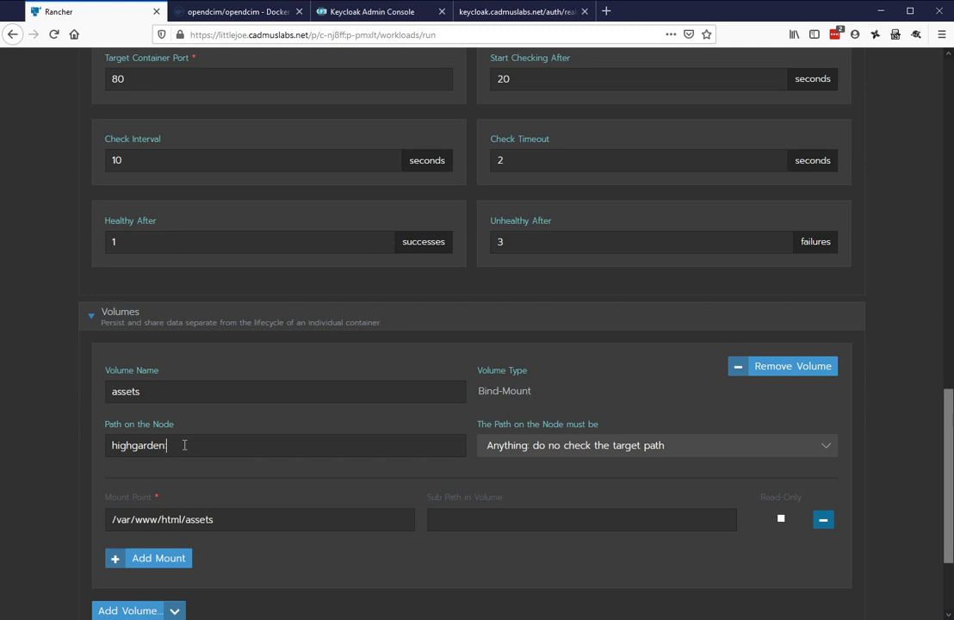
pyautogui.write('/scott/shared/opend')
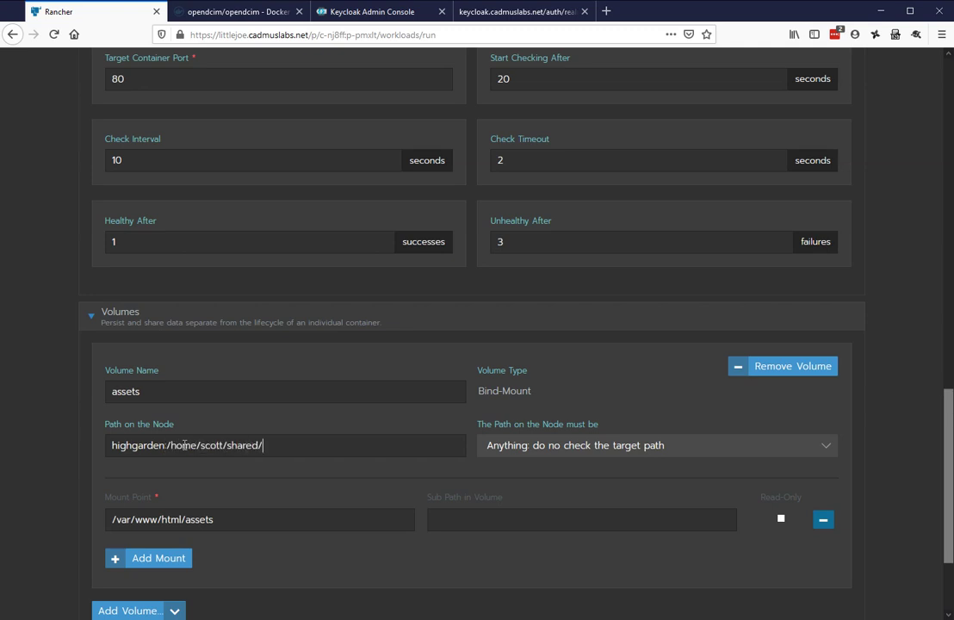
pyautogui.press('BackSpace')
pyautogui.write('DCIM/openDCIM/assets')
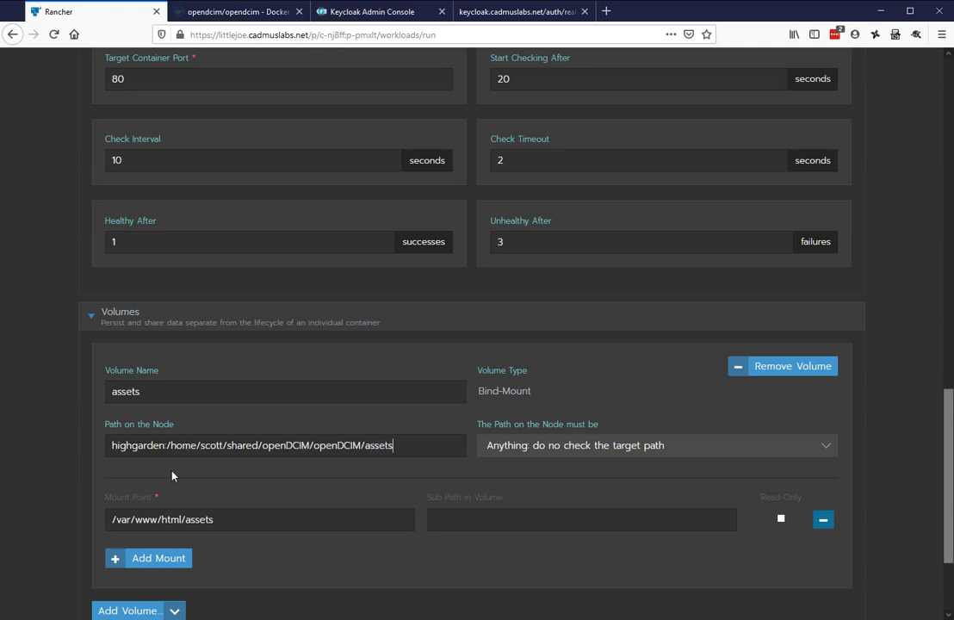
pyautogui.scroll(-3, 430, 563)
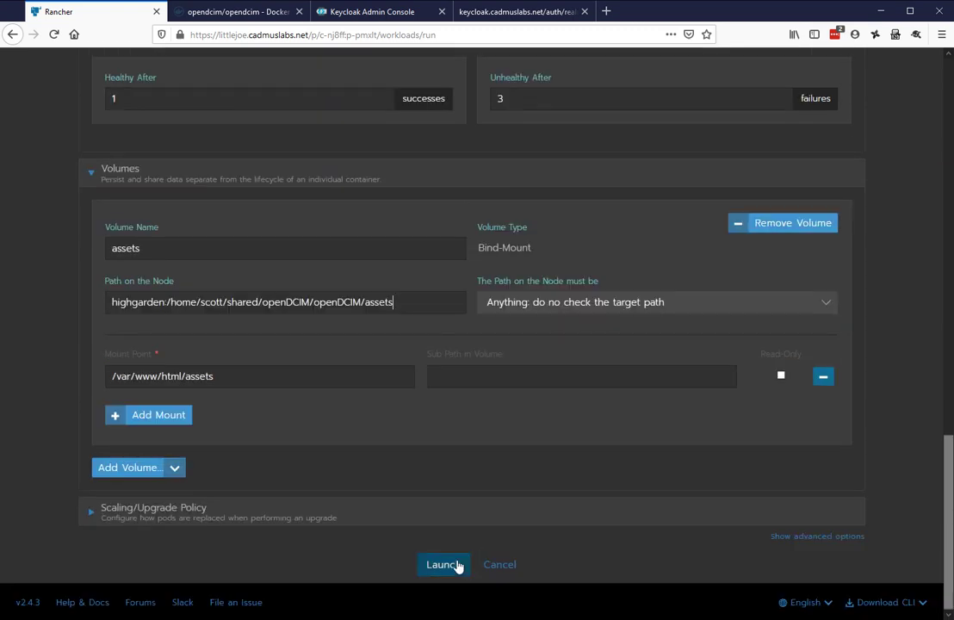
pyautogui.click(446, 565)
# Launch the dcim workload and open its YAML for editing
pyautogui.click(448, 566)
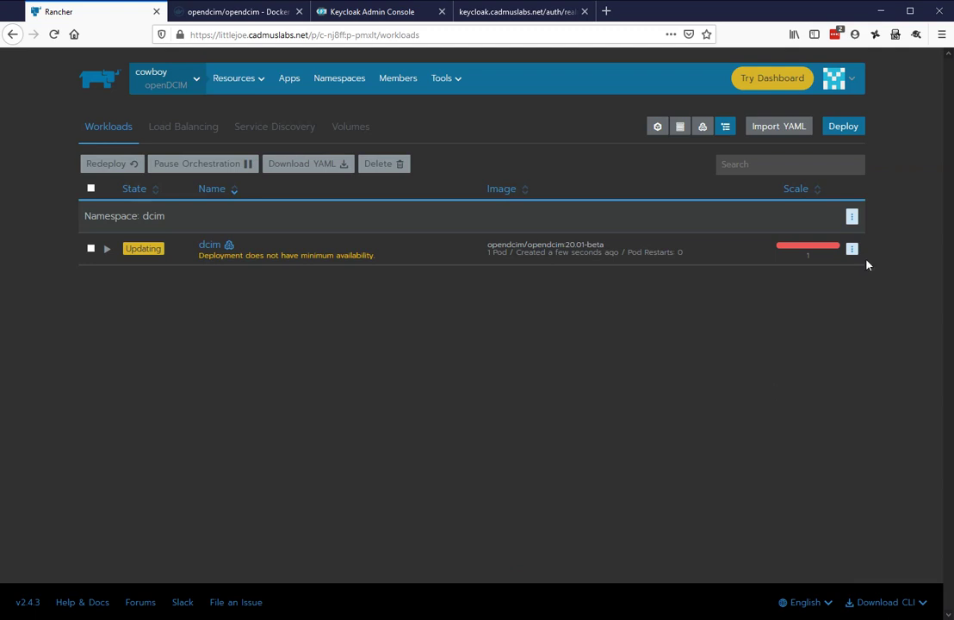
pyautogui.click(850, 250)
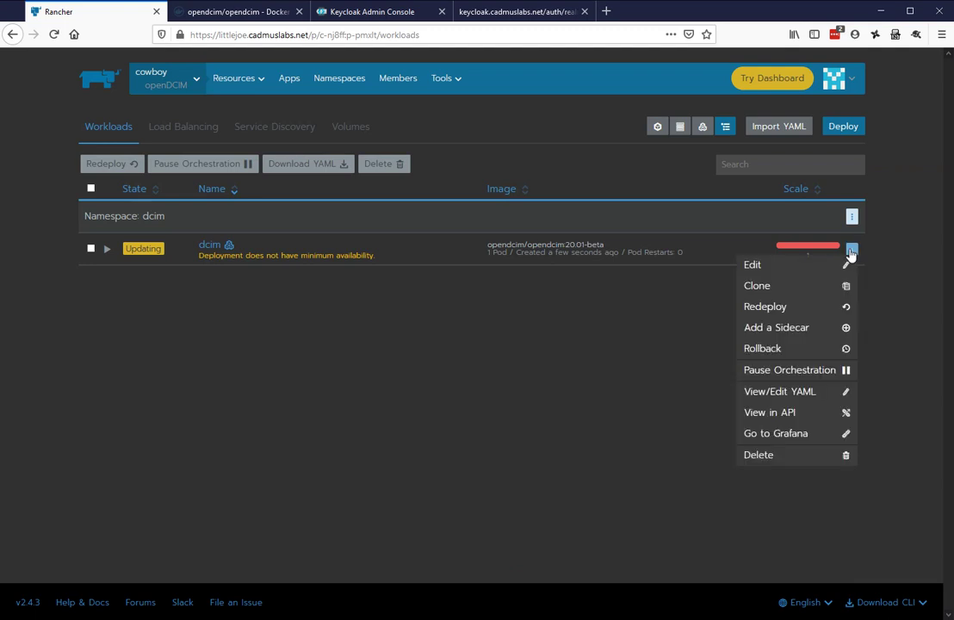
pyautogui.click(802, 393)
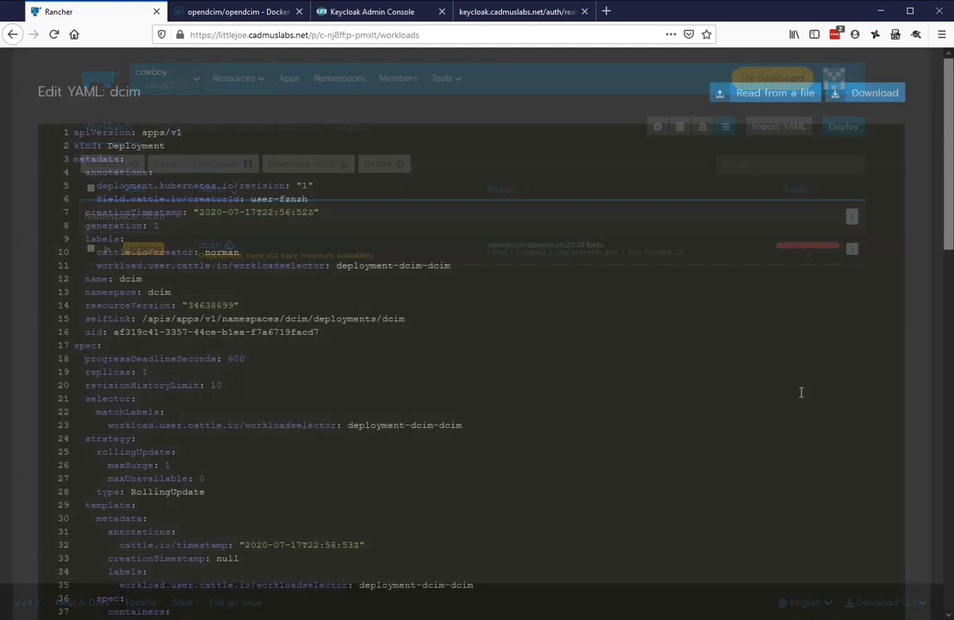
pyautogui.scroll(-10, 487, 392)
pyautogui.scroll(-1, 484, 390)
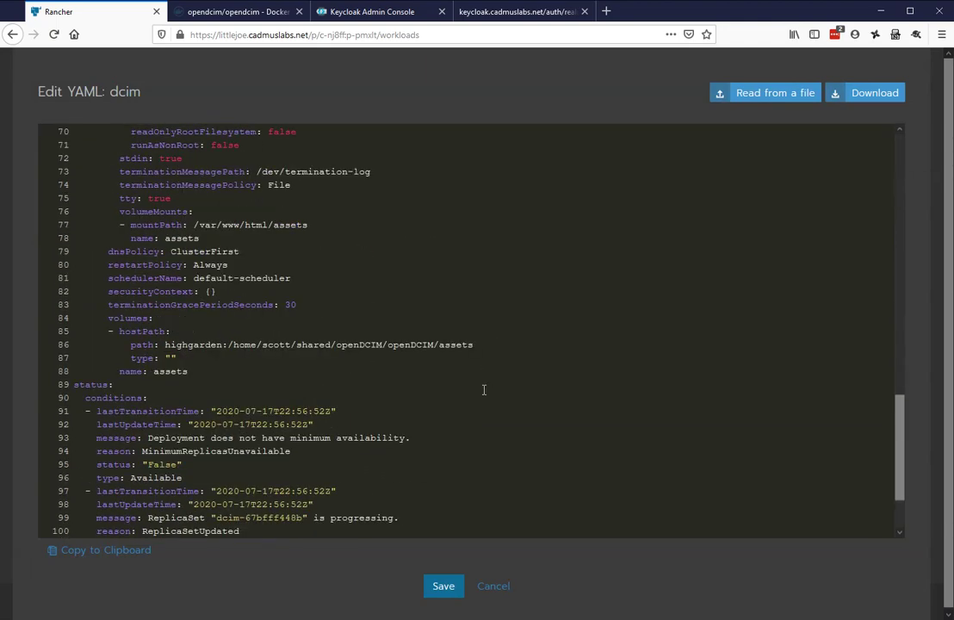
# Change the assets volume from hostPath to nfs with server highgarden
pyautogui.click(169, 330)
pyautogui.press('BackSpace')
pyautogui.press('BackSpace')
pyautogui.press('BackSpace')
pyautogui.press('BackSpace')
pyautogui.press('BackSpace')
pyautogui.press('BackSpace')
pyautogui.press('BackSpace')
pyautogui.press('BackSpace')
pyautogui.write('nfs')
pyautogui.press('Down')
pyautogui.press('Right')
pyautogui.press('Right')
pyautogui.press('Right')
pyautogui.press('Right')
pyautogui.press('Right')
pyautogui.press('Delete')
pyautogui.press('Delete')
pyautogui.press('Delete')
pyautogui.press('Delete')
pyautogui.press('Delete')
pyautogui.press('Delete')
pyautogui.press('Delete')
pyautogui.press('Delete')
pyautogui.press('Delete')
pyautogui.press('Delete')
pyautogui.press('Delete')
pyautogui.press('Delete')
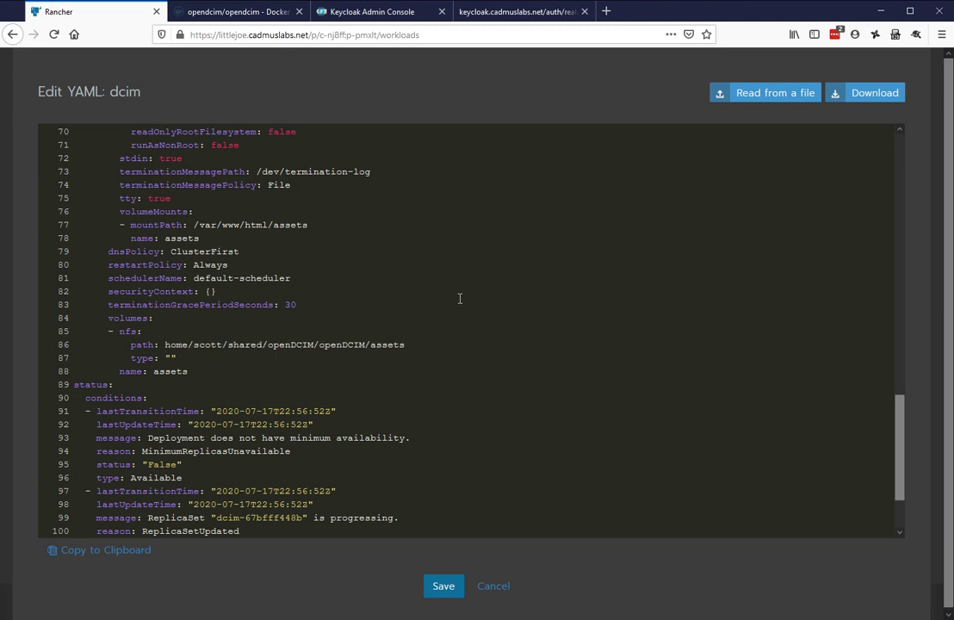
pyautogui.write('/')
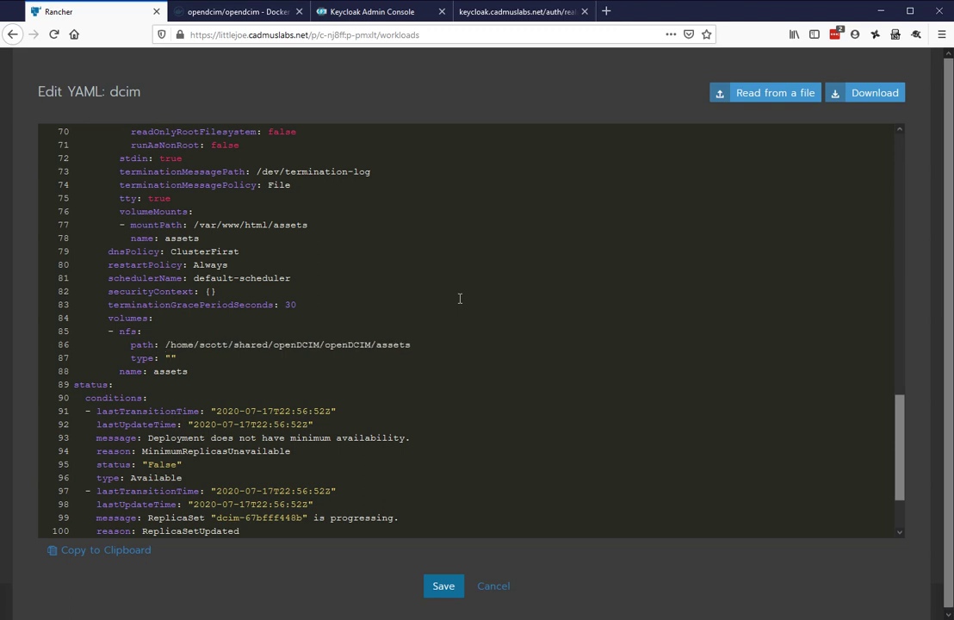
pyautogui.press('Down')
pyautogui.press('End')
pyautogui.press('BackSpace')
pyautogui.press('BackSpace')
pyautogui.press('BackSpace')
pyautogui.press('BackSpace')
pyautogui.press('BackSpace')
pyautogui.press('BackSpace')
pyautogui.press('BackSpace')
pyautogui.press('BackSpace')
pyautogui.write('server: highgarden')
# Save the edited dcim workload YAML with the NFS volume and open the dcim workload's details
pyautogui.click(440, 586)
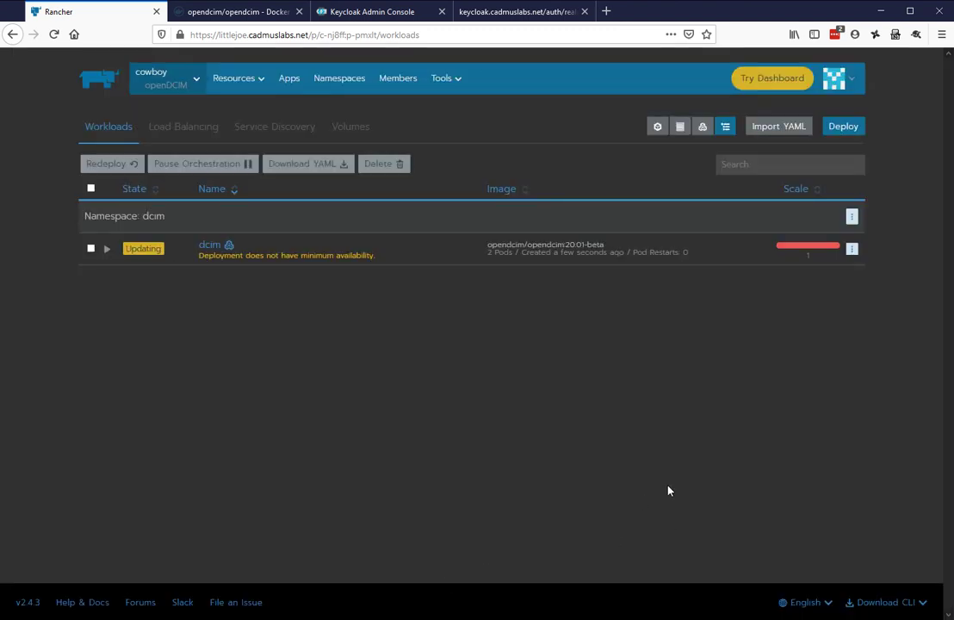
pyautogui.click(209, 245)
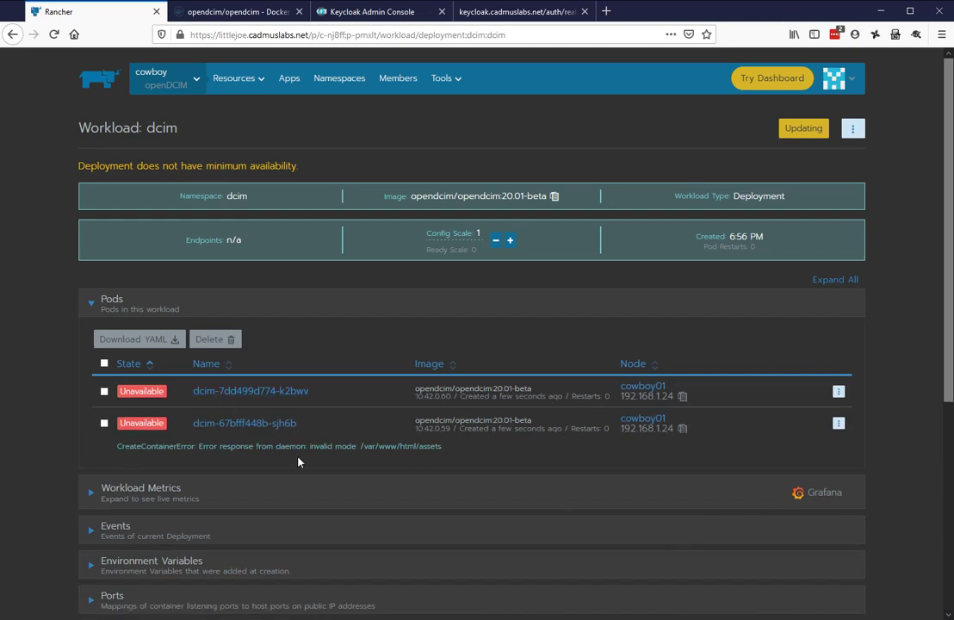
pyautogui.moveTo(454, 452); pyautogui.dragTo(302, 499)
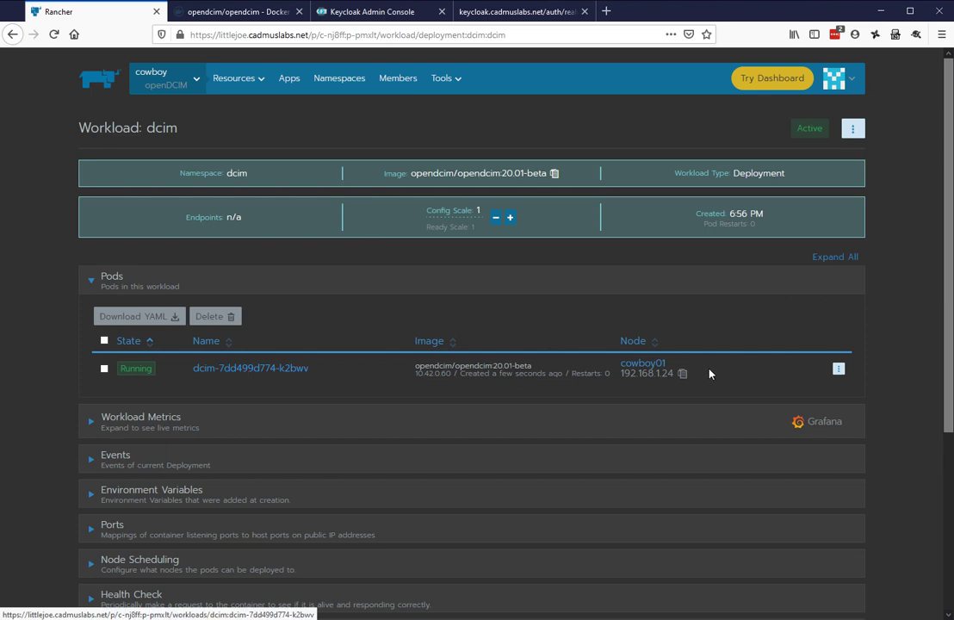
# Review the running dcim pod's logs for heartbeat requests, then return to the Workloads list
pyautogui.click(838, 369)
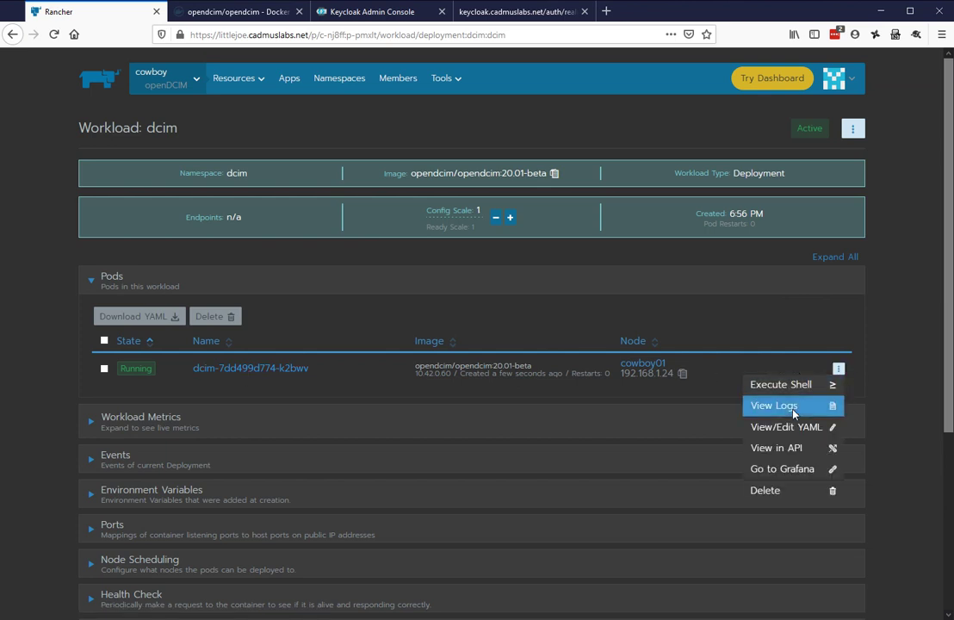
pyautogui.click(790, 406)
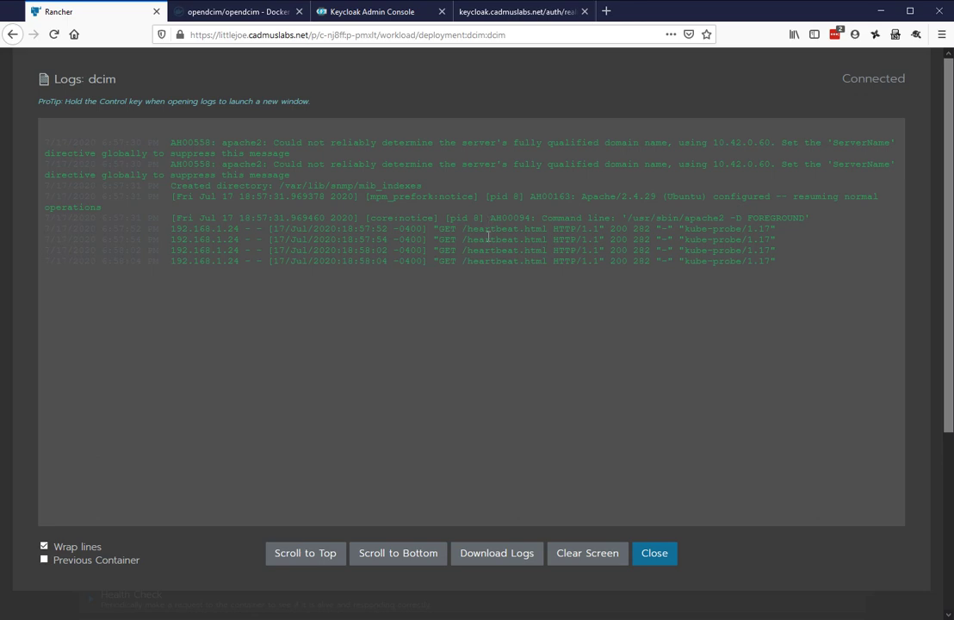
pyautogui.click(654, 553)
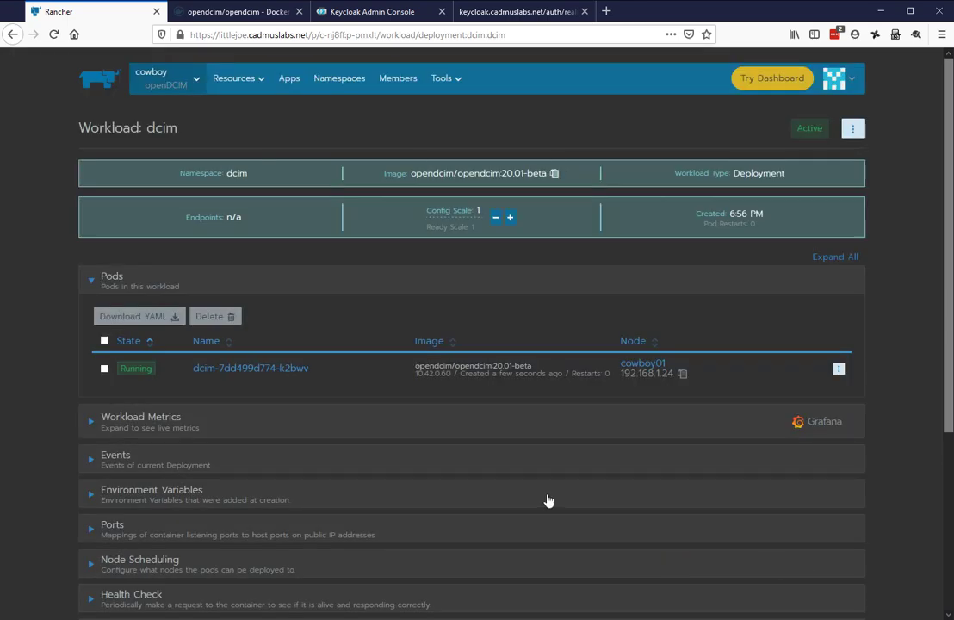
pyautogui.click(233, 107)
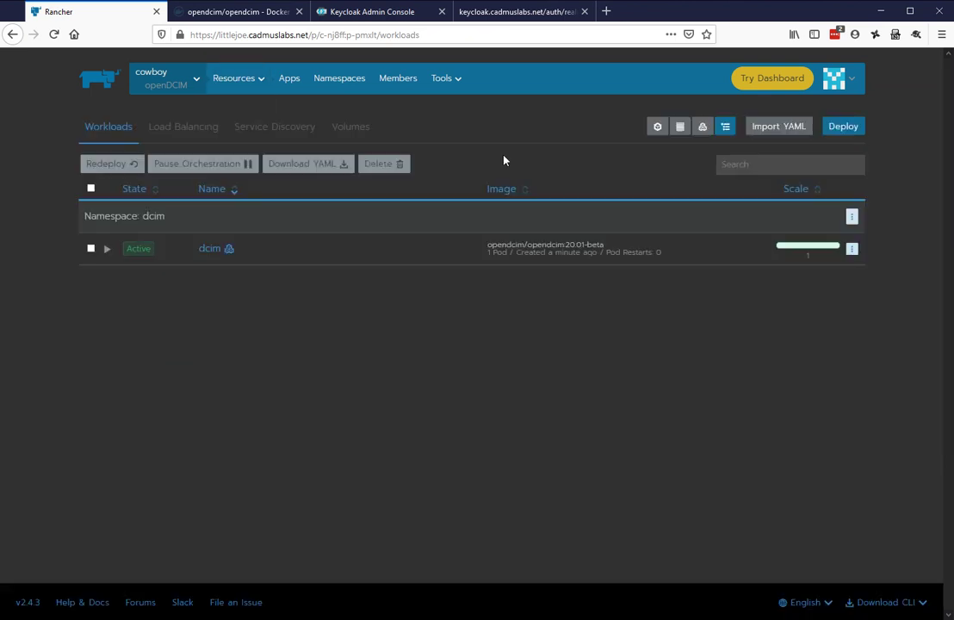
# Start a new ingress named dcim with the custom hostname dcim.cadmuslabs.net
pyautogui.click(181, 127)
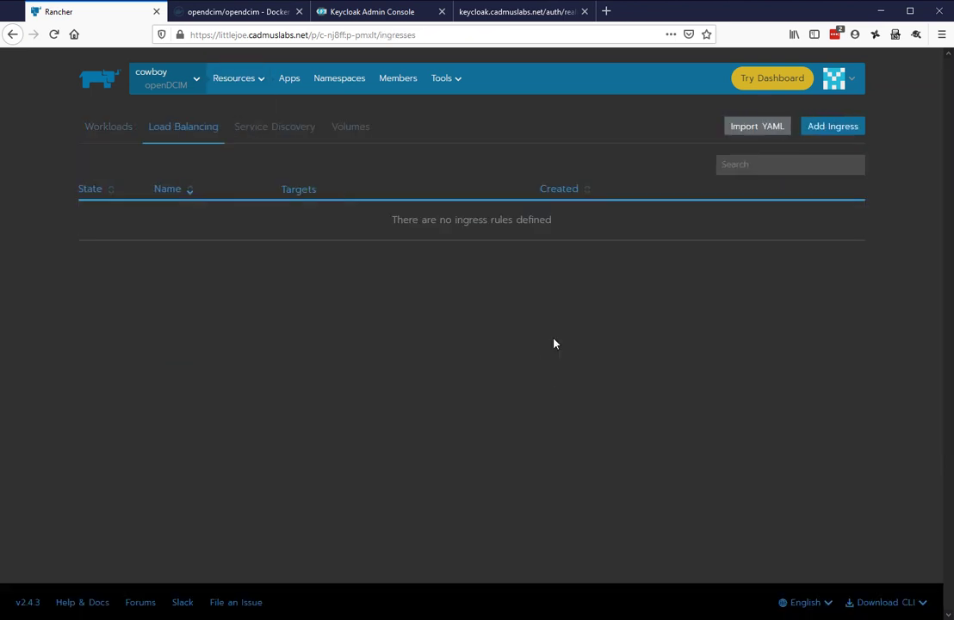
pyautogui.click(822, 131)
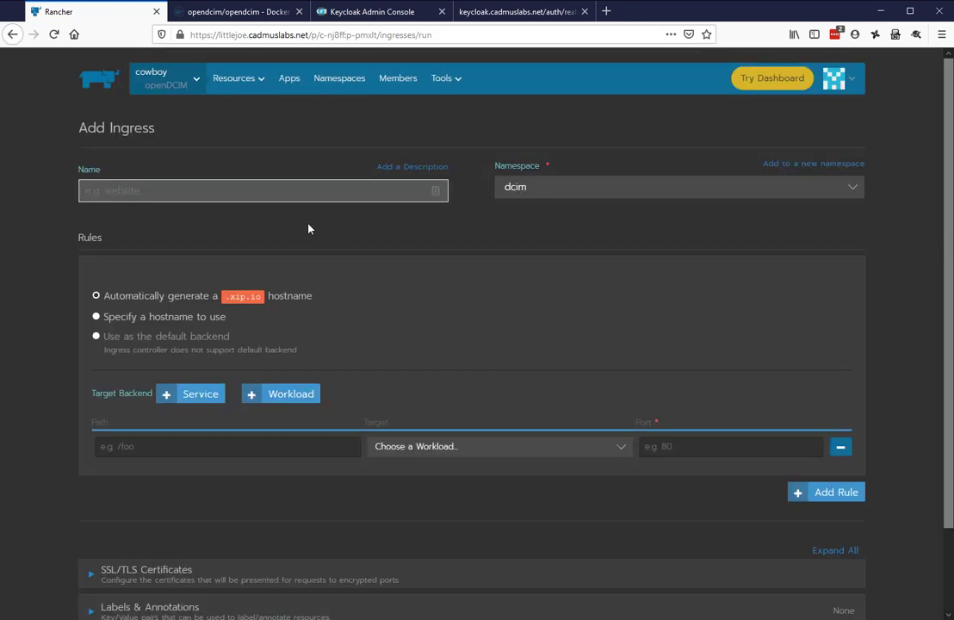
pyautogui.write('dcim')
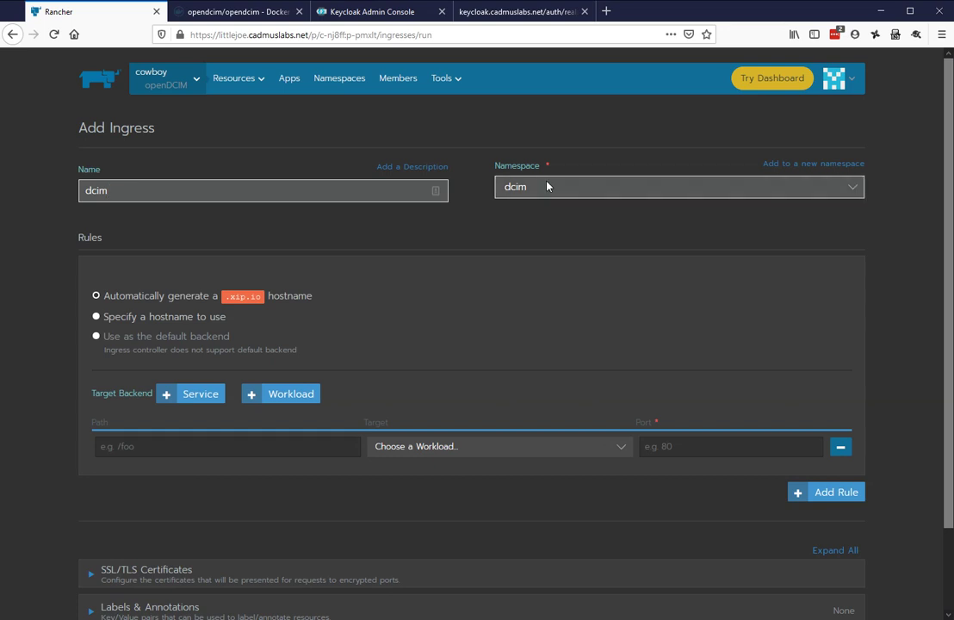
pyautogui.click(101, 316)
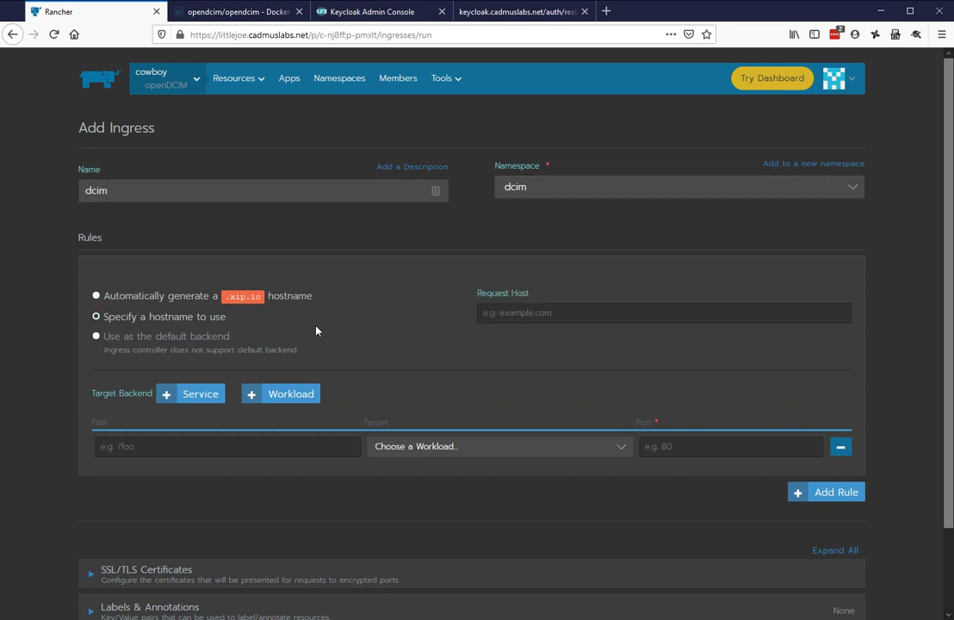
pyautogui.click(515, 311)
pyautogui.write('dcim.cadmuslabs.net')
# Route the ingress path / to the dcim workload on port 80
pyautogui.click(187, 454)
pyautogui.write('/')
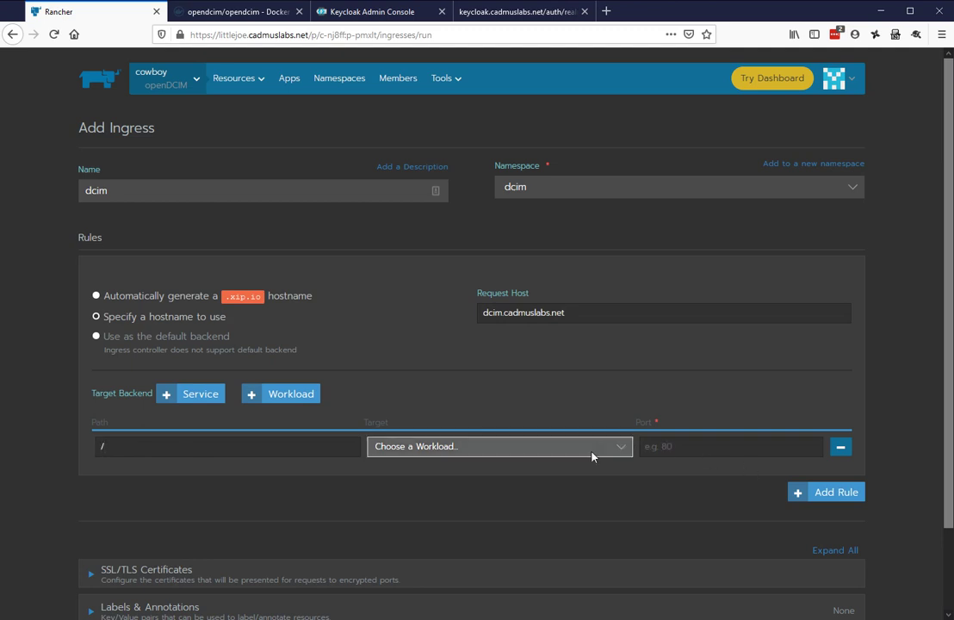
pyautogui.click(616, 445)
pyautogui.click(500, 492)
pyautogui.click(703, 445)
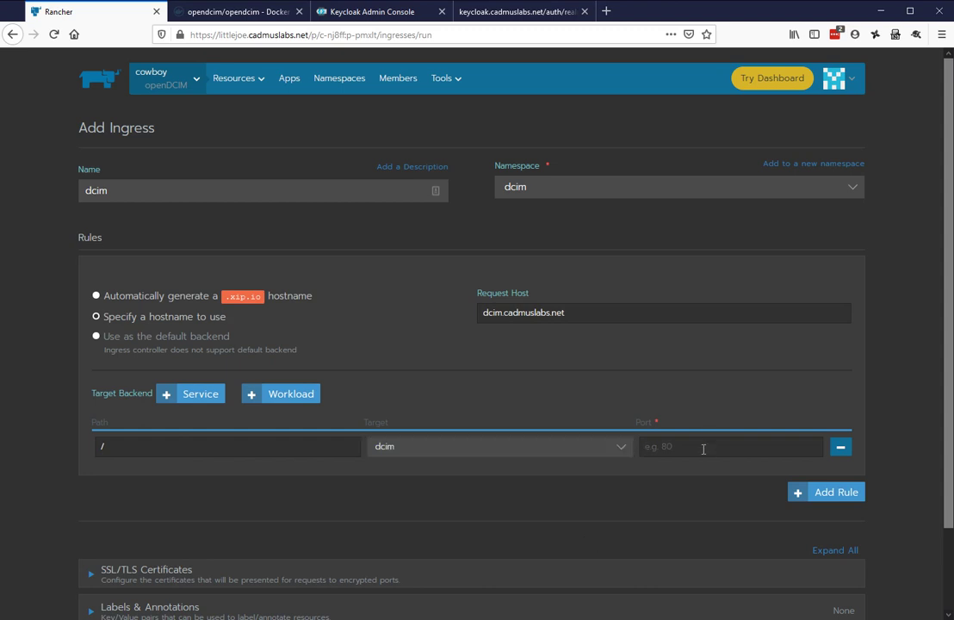
pyautogui.write('80')
# Add the cadmus certificate for host dcim.cadmuslabs.net and save the dcim ingress
pyautogui.scroll(-2, 525, 414)
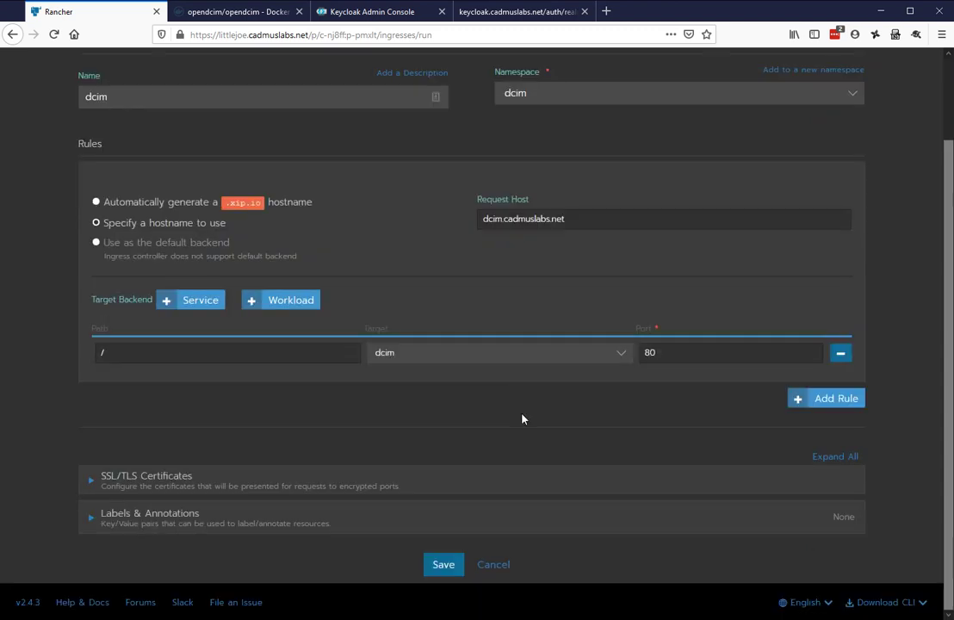
pyautogui.click(89, 482)
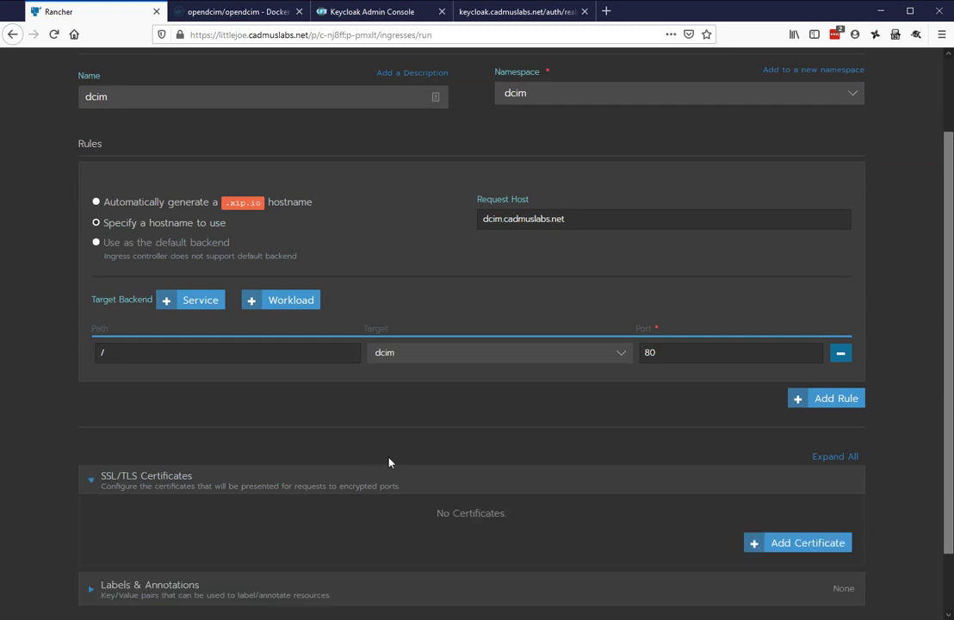
pyautogui.scroll(-2, 387, 460)
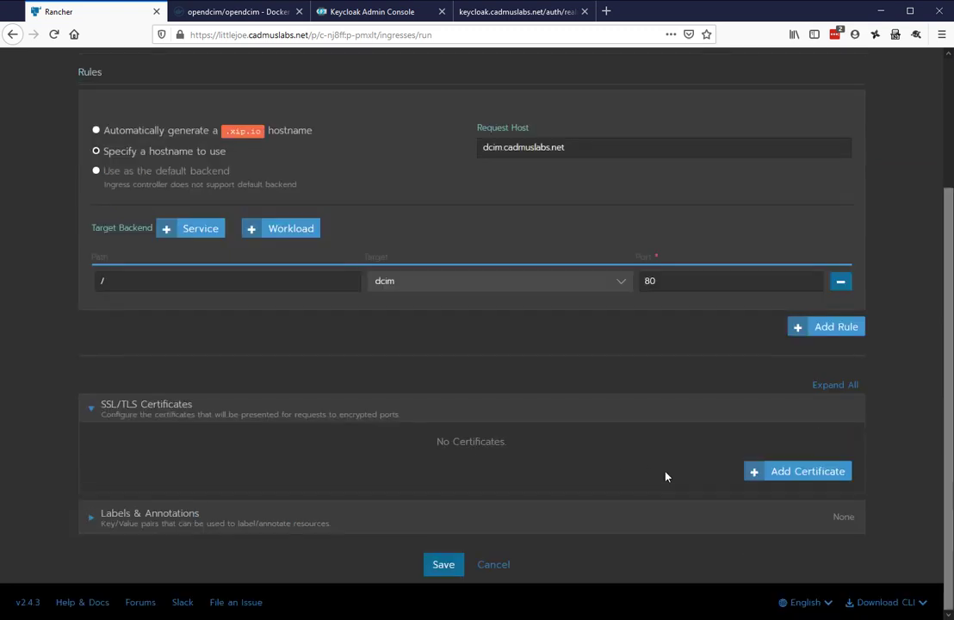
pyautogui.click(771, 479)
pyautogui.click(122, 488)
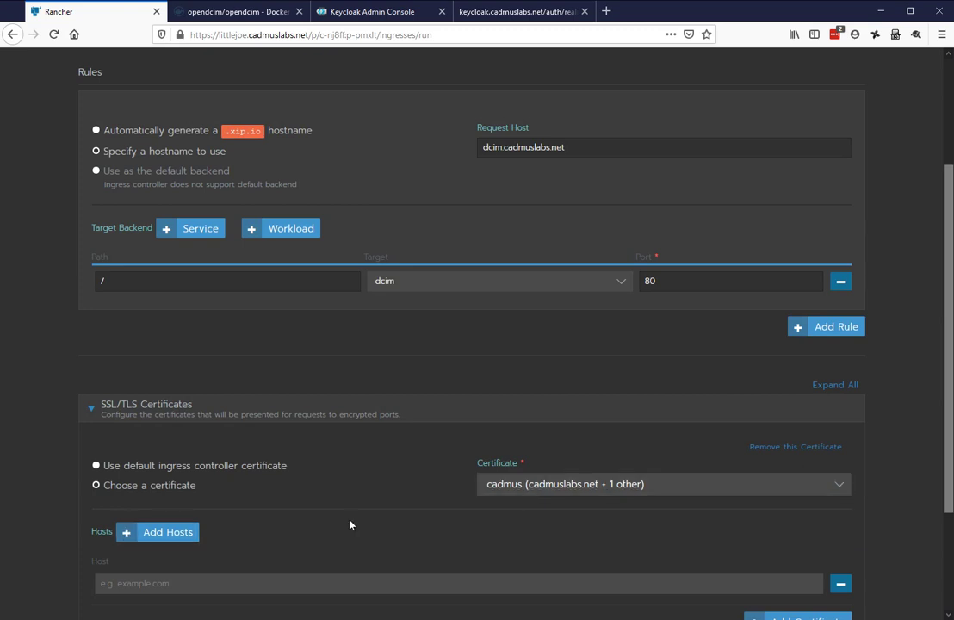
pyautogui.scroll(-3, 349, 524)
pyautogui.click(204, 436)
pyautogui.write('d')
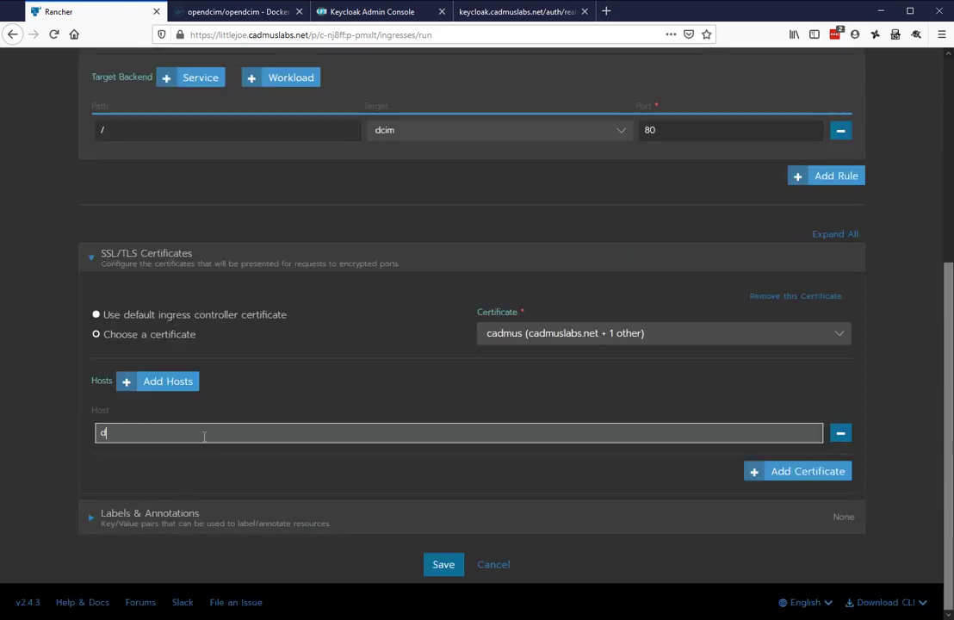
pyautogui.write('cim.cad')
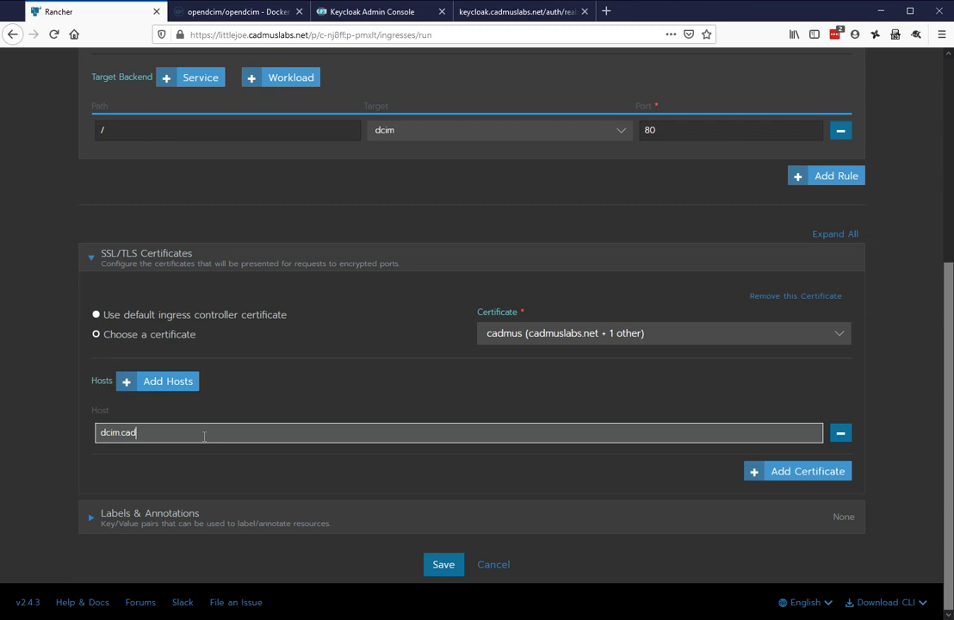
pyautogui.write('muslabs.net')
pyautogui.click(437, 568)
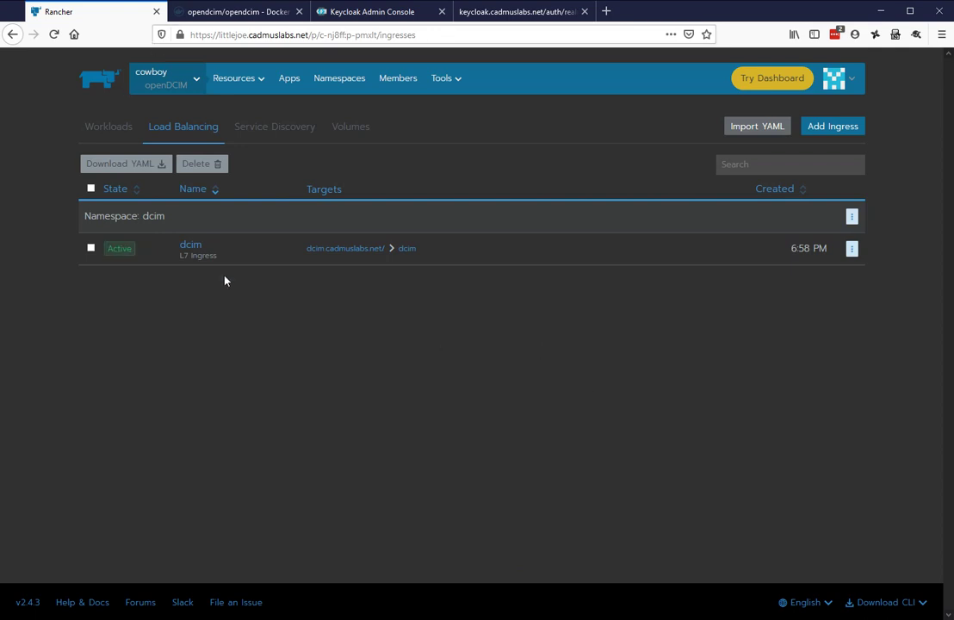
pyautogui.click(100, 130)
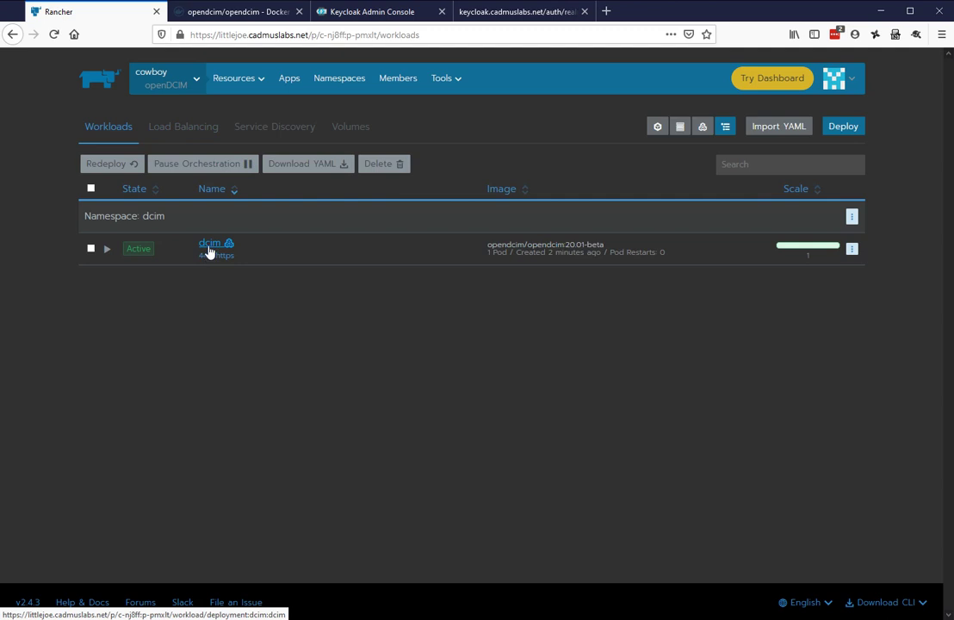
pyautogui.click(182, 133)
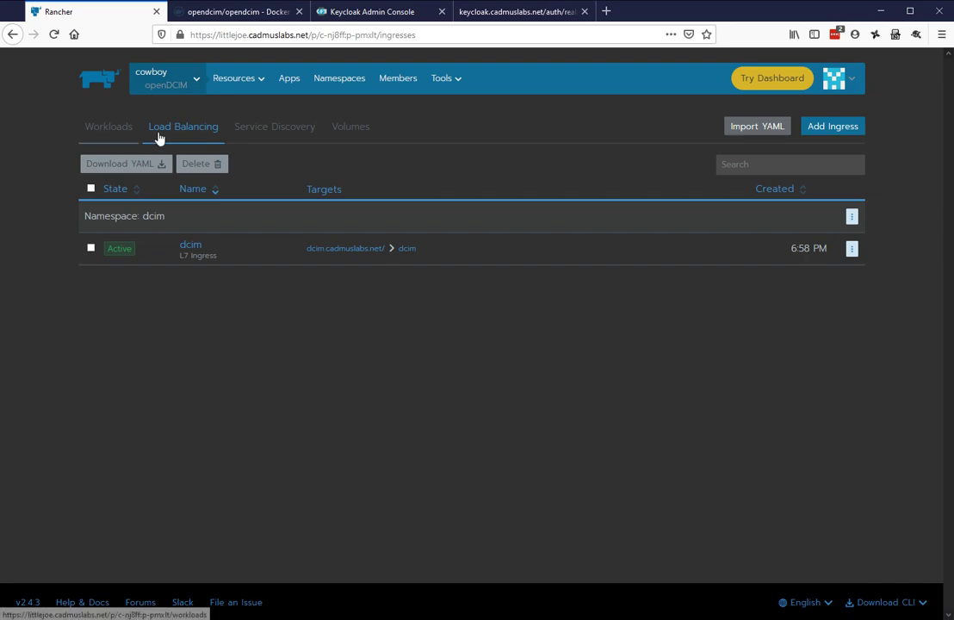
# Load the dcim.cadmuslabs.net login page in a new tab with saved credentials, then leave it
pyautogui.click(324, 259)
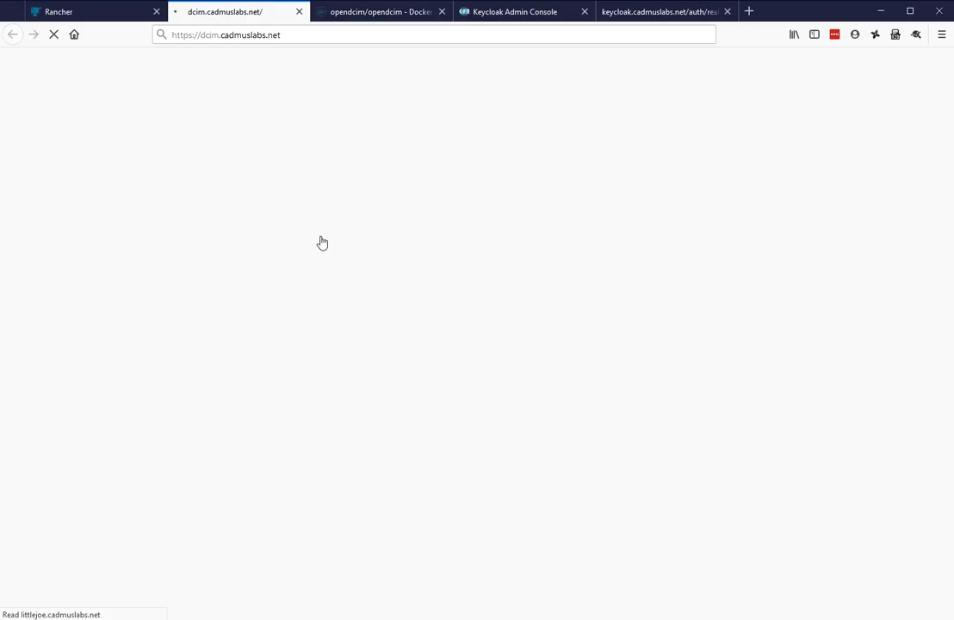
pyautogui.press('Down')
pyautogui.press('Down')
pyautogui.press('Down')
pyautogui.press('Return')
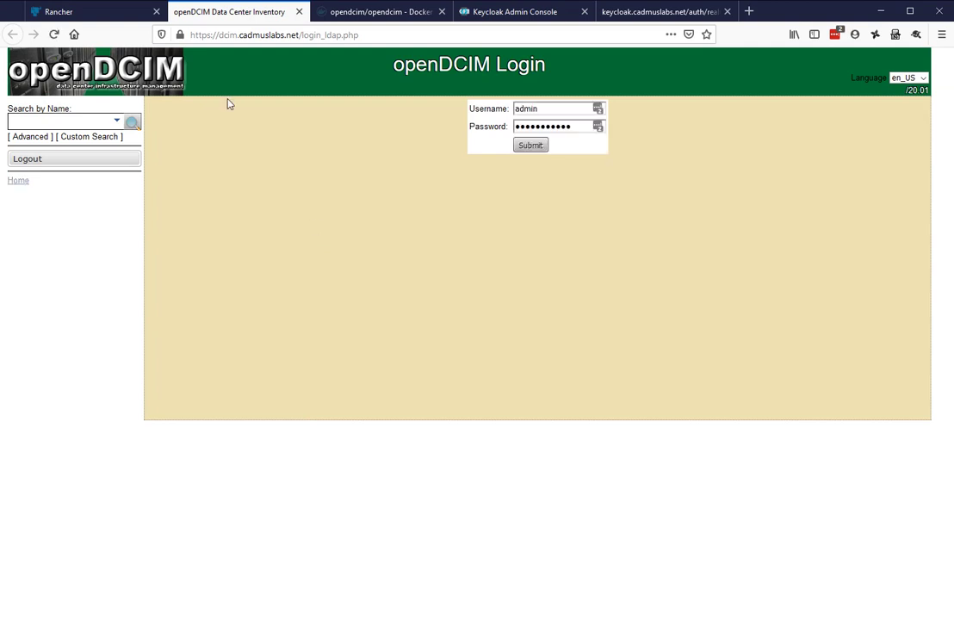
pyautogui.click(87, 15)
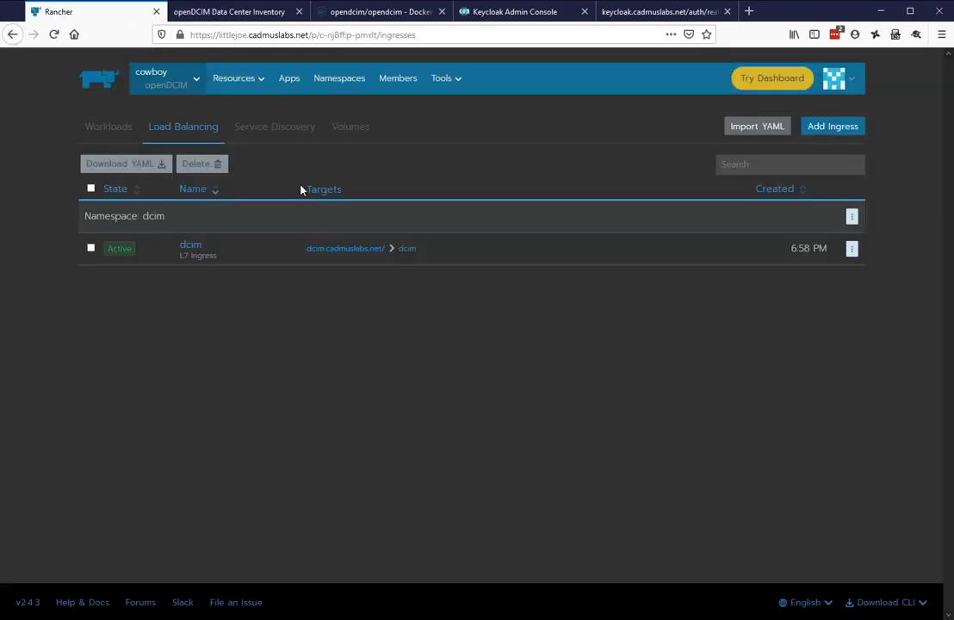
pyautogui.click(385, 17)
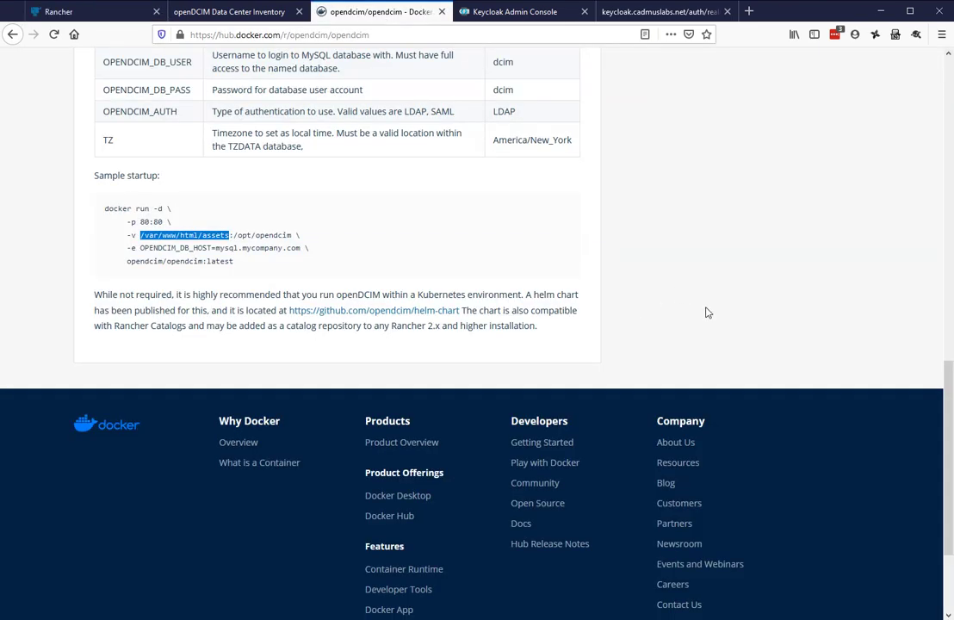
# Scroll up to the opendcim image's Bootstrap Initial Login and environment variable notes, then go to Keycloak
pyautogui.scroll(5, 706, 312)
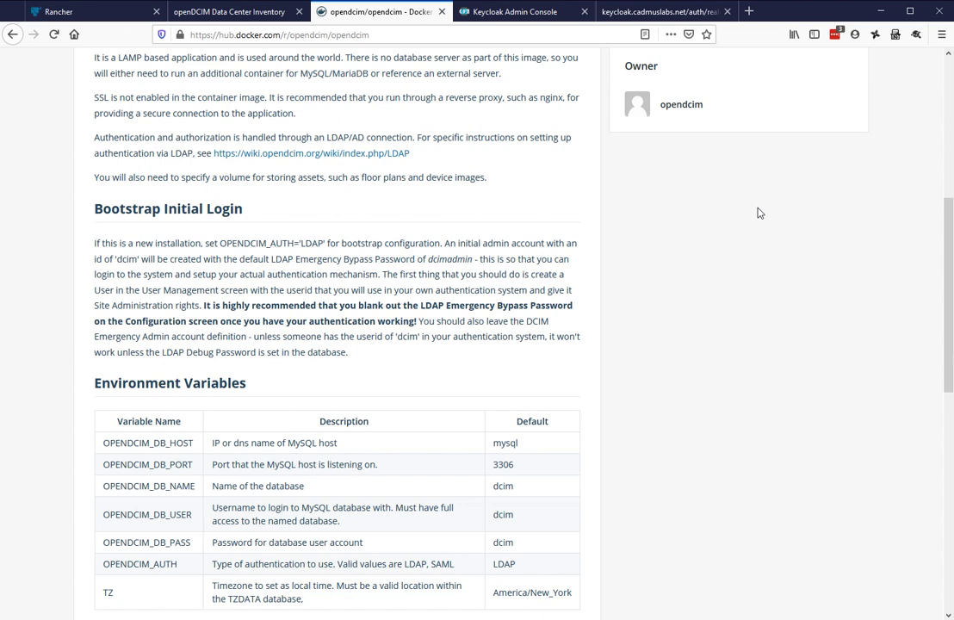
pyautogui.click(506, 14)
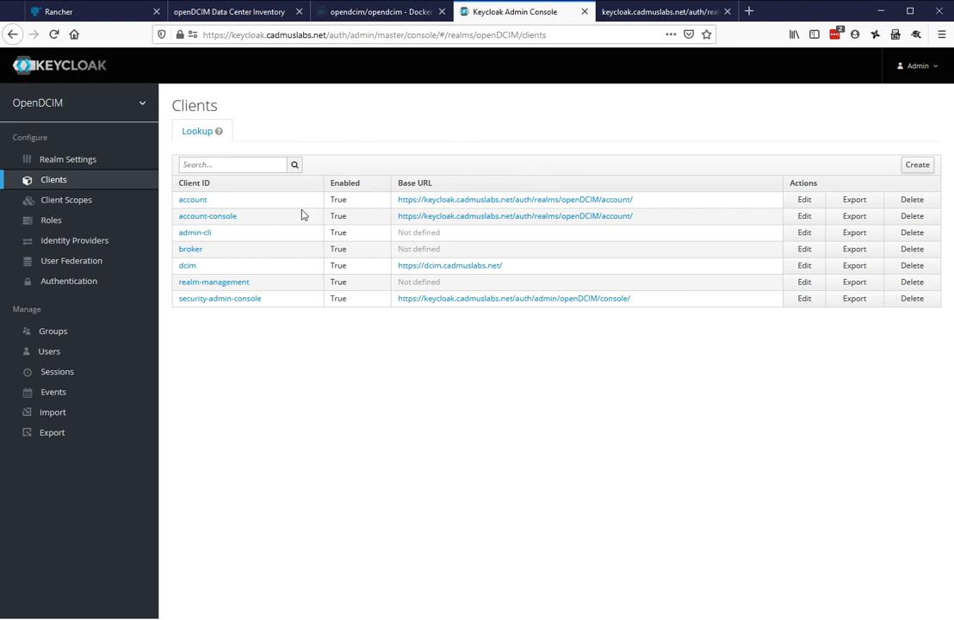
# Open the dcim Client ID link in the OpenDCIM realm's Clients list
pyautogui.click(188, 265)
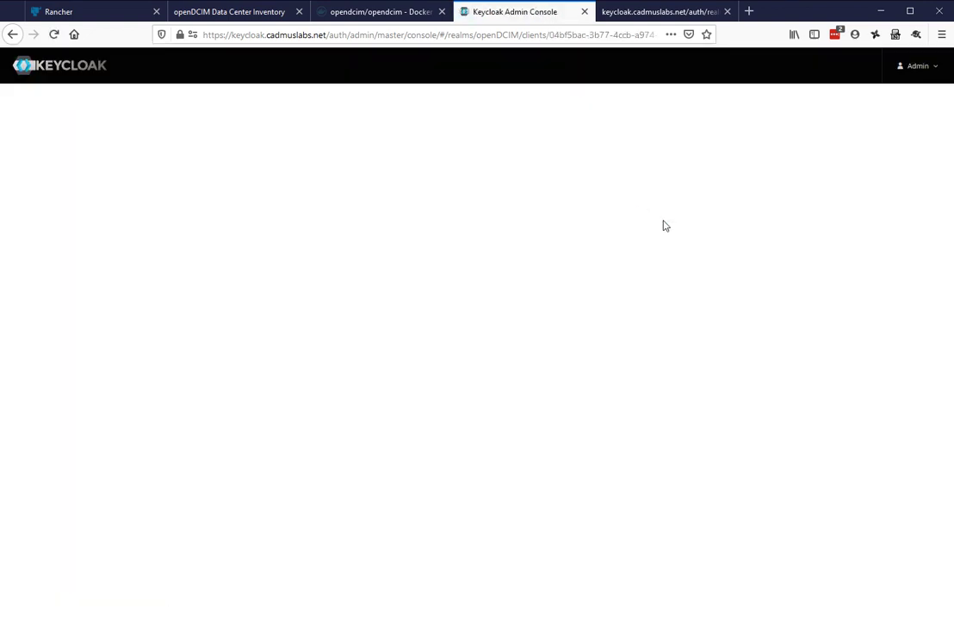
# Scroll through the dcim client's SAML settings, then switch to the realm's SAML descriptor XML
pyautogui.scroll(-5, 805, 270)
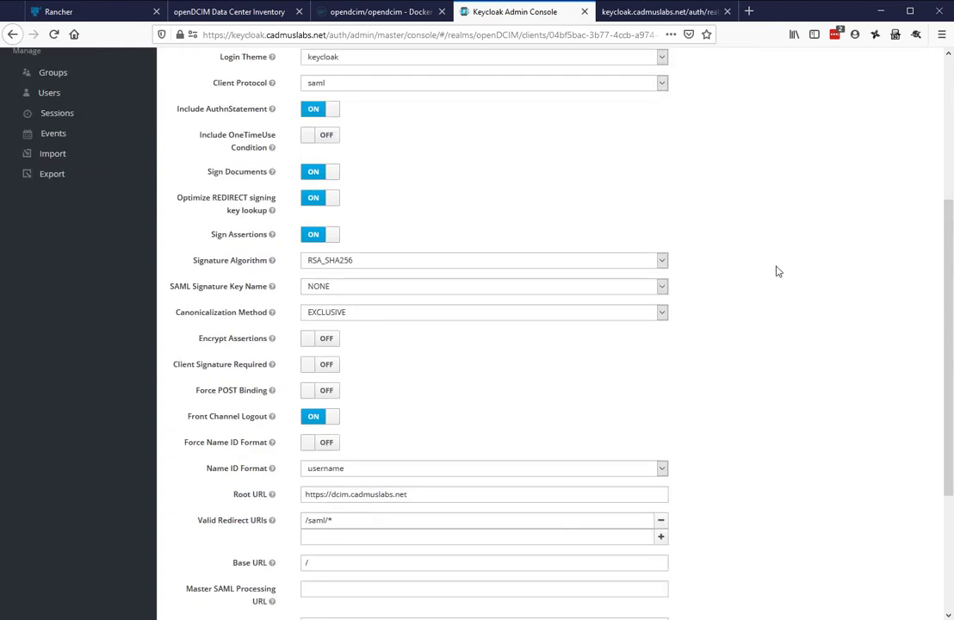
pyautogui.scroll(5, 777, 271)
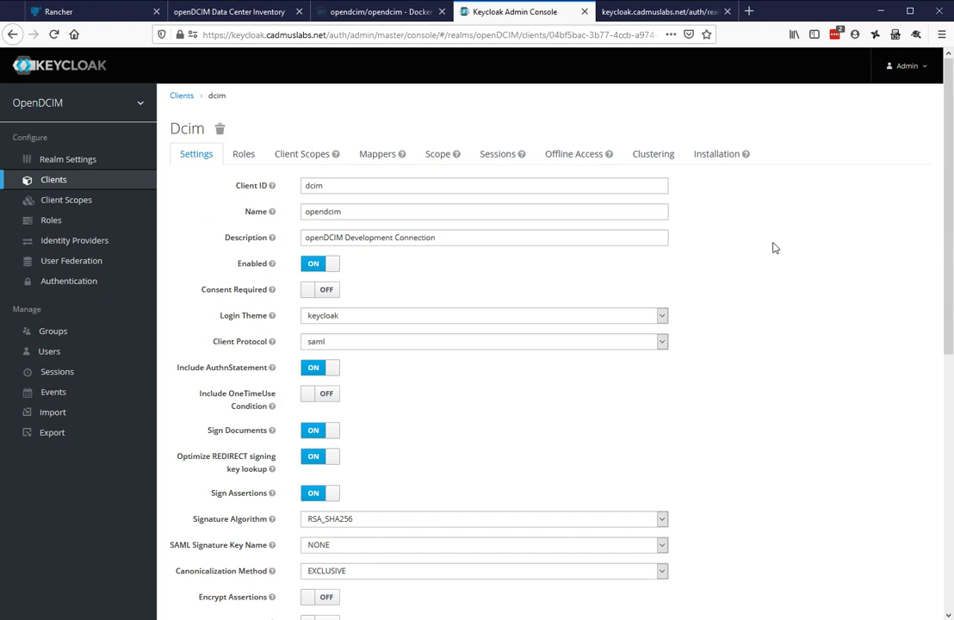
pyautogui.hotkey('ctrl', 'Tab')
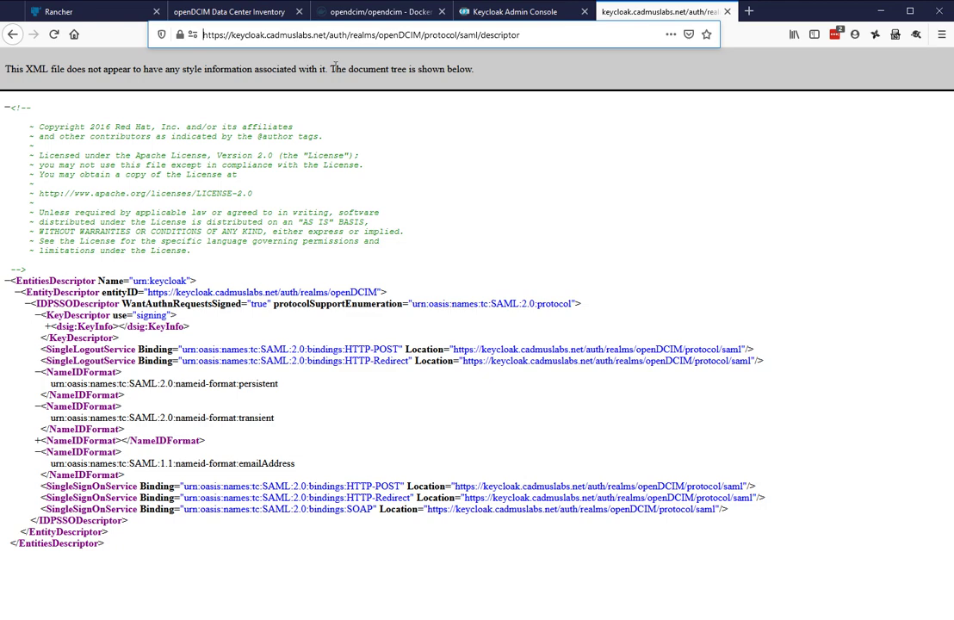
# Return to the openDCIM Data Center Inventory login page at dcim.cadmuslabs.net
pyautogui.click(239, 15)
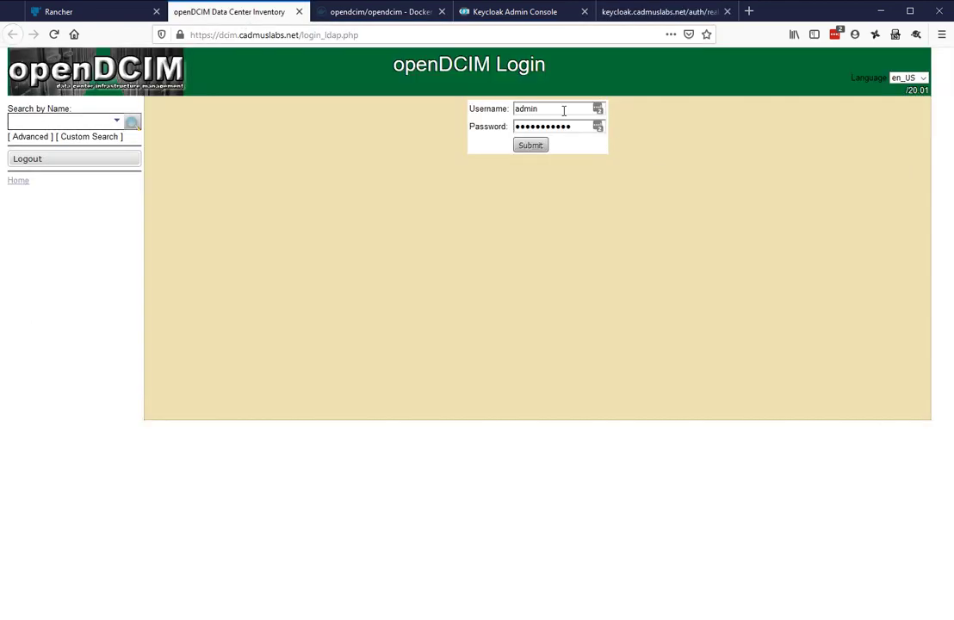
# Sign into openDCIM with the corrected username and the account password, then open User Administration
pyautogui.moveTo(564, 110); pyautogui.dragTo(456, 121)
pyautogui.write('dcimadmi')
pyautogui.press('BackSpace')
pyautogui.press('BackSpace')
pyautogui.press('BackSpace')
pyautogui.press('BackSpace')
pyautogui.press('Tab')
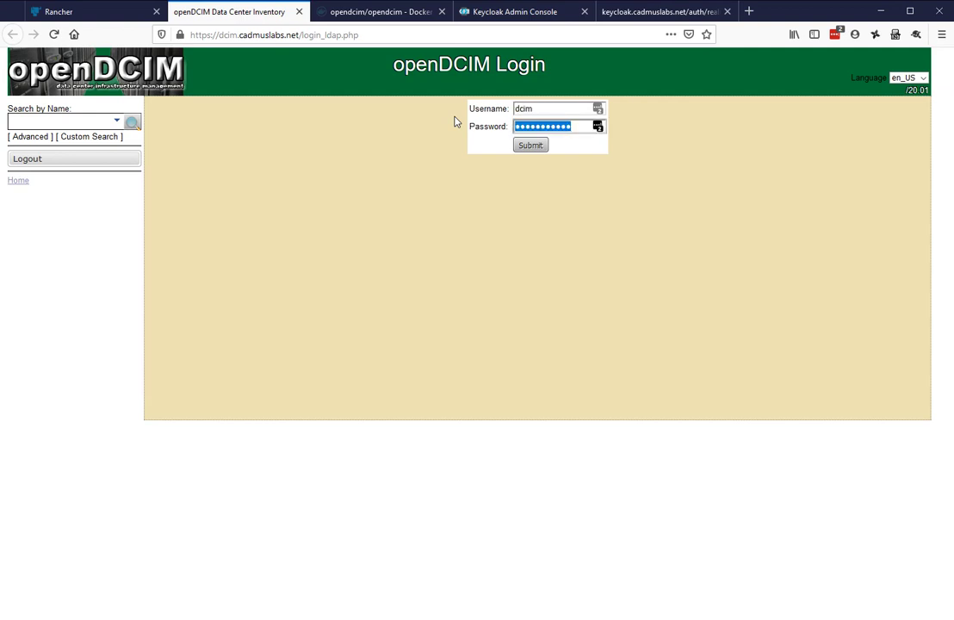
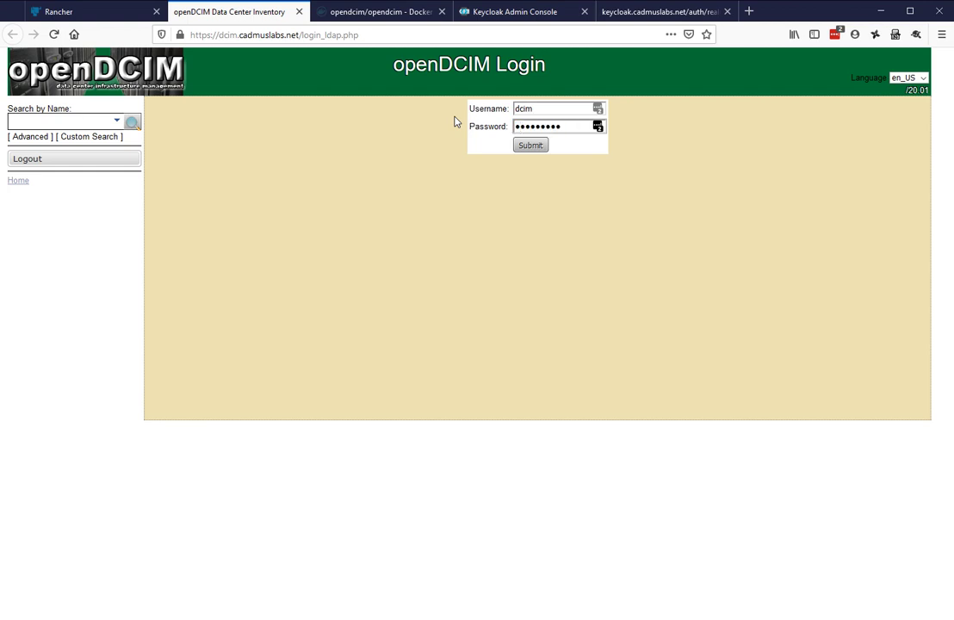
pyautogui.press('Return')
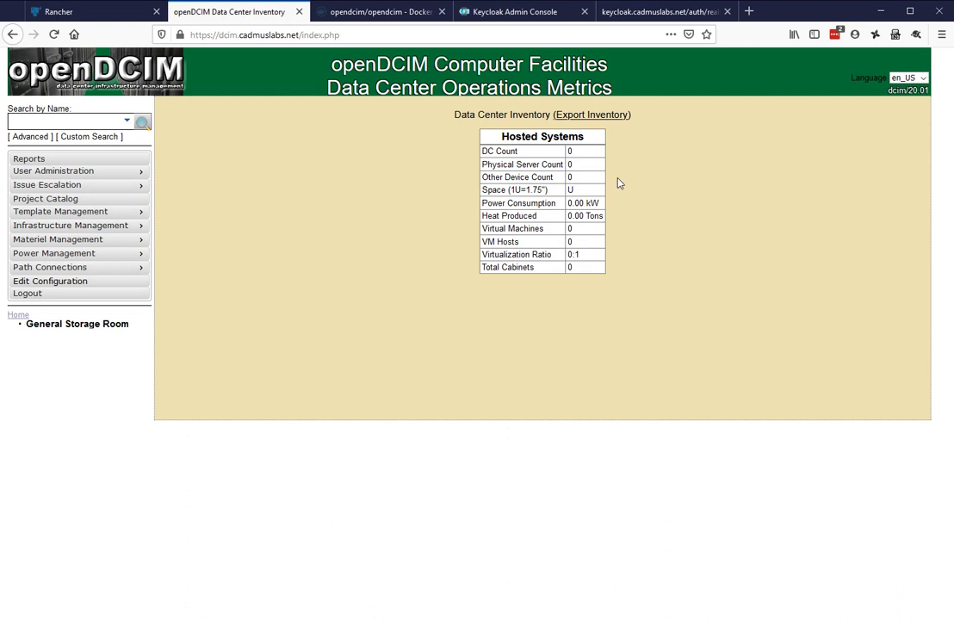
pyautogui.moveTo(137, 172)
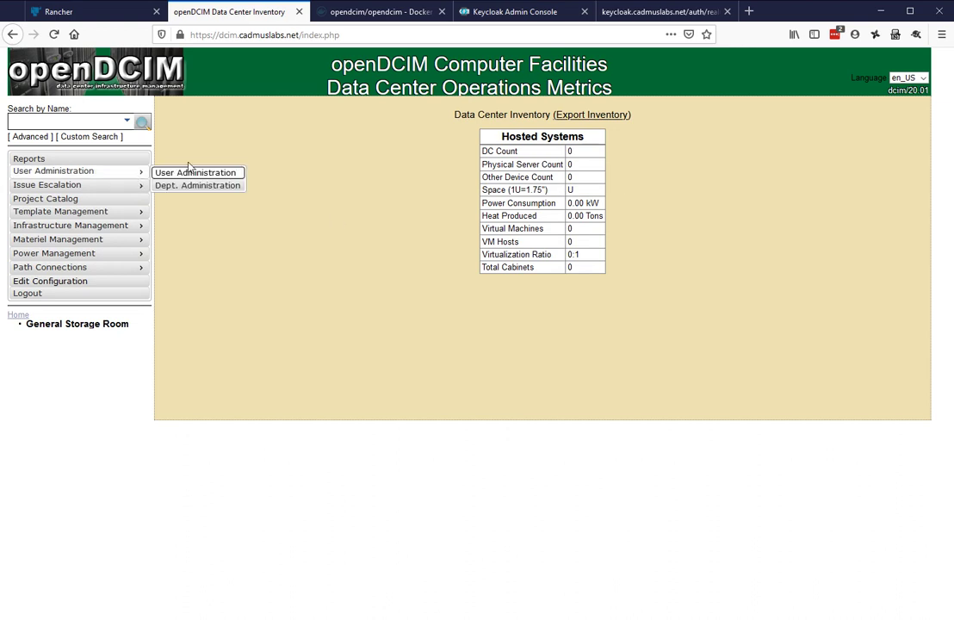
pyautogui.click(197, 174)
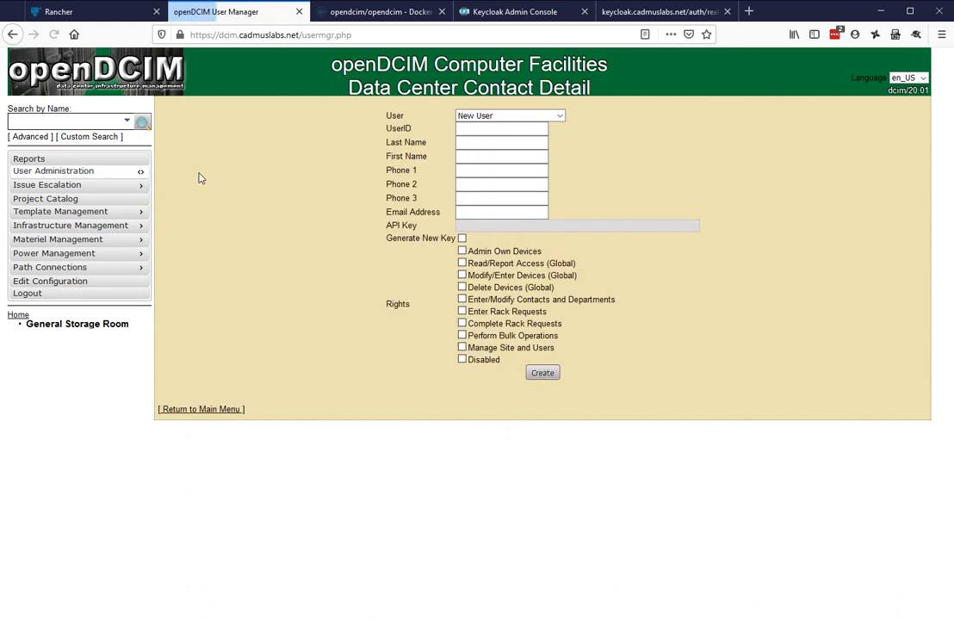
pyautogui.click(559, 116)
pyautogui.click(546, 144)
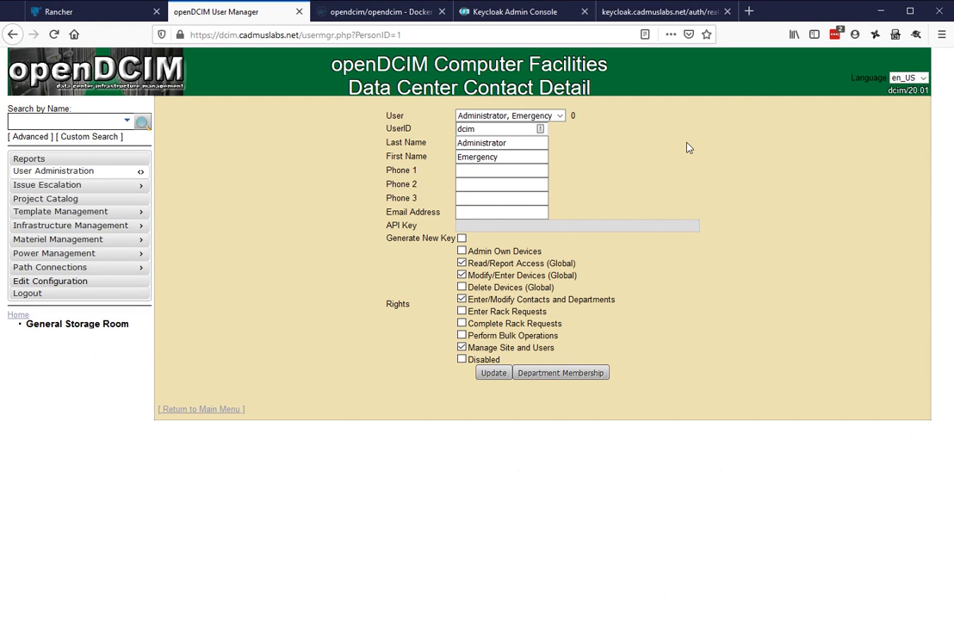
pyautogui.click(556, 115)
pyautogui.click(521, 130)
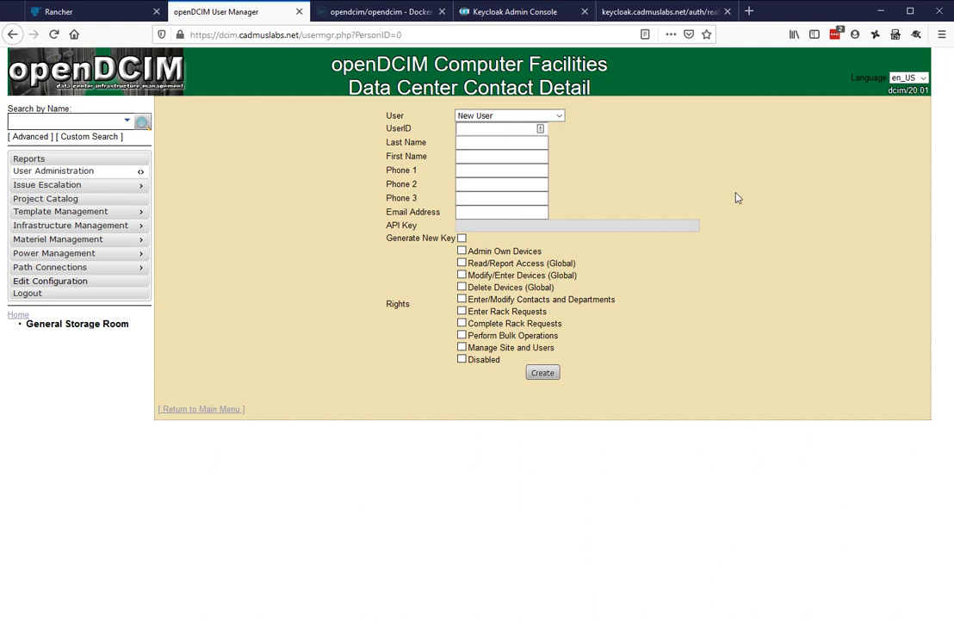
# Enter the new user's UserID and placeholder 'bleh' last and first names
pyautogui.write('dcimadmin')
pyautogui.press('Tab')
pyautogui.write('bleh')
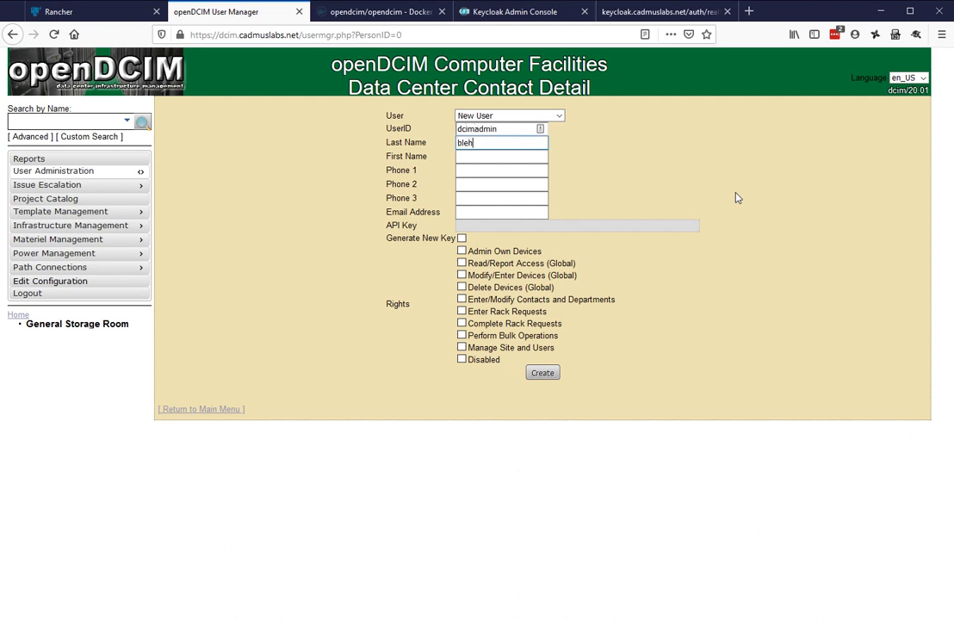
pyautogui.press('Tab')
pyautogui.write('bleh')
pyautogui.click(745, 197)
# Grant Manage Site and Users plus Enter/Modify Contacts and Departments rights, then create the user
pyautogui.click(461, 347)
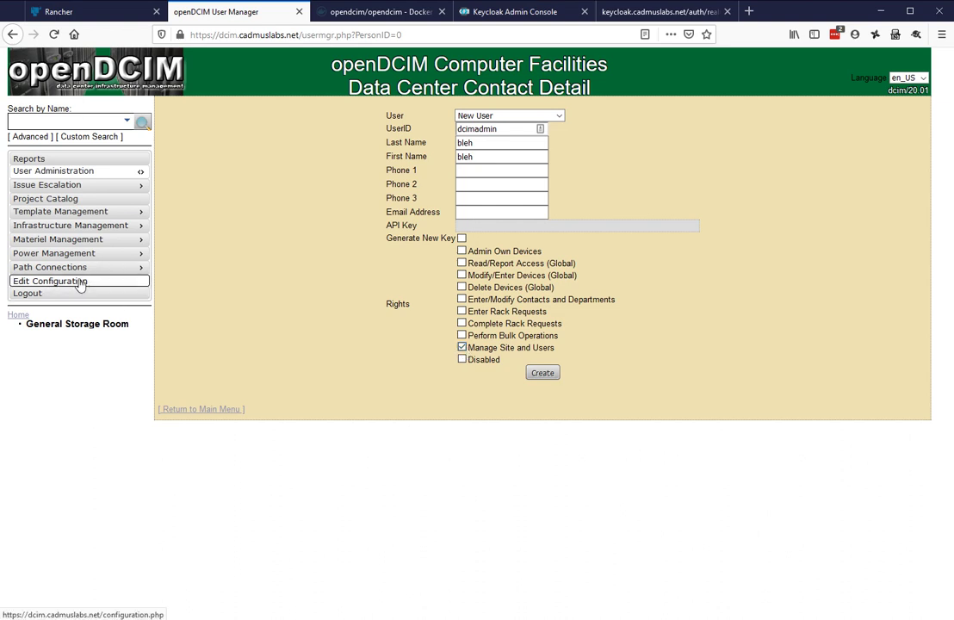
pyautogui.click(463, 300)
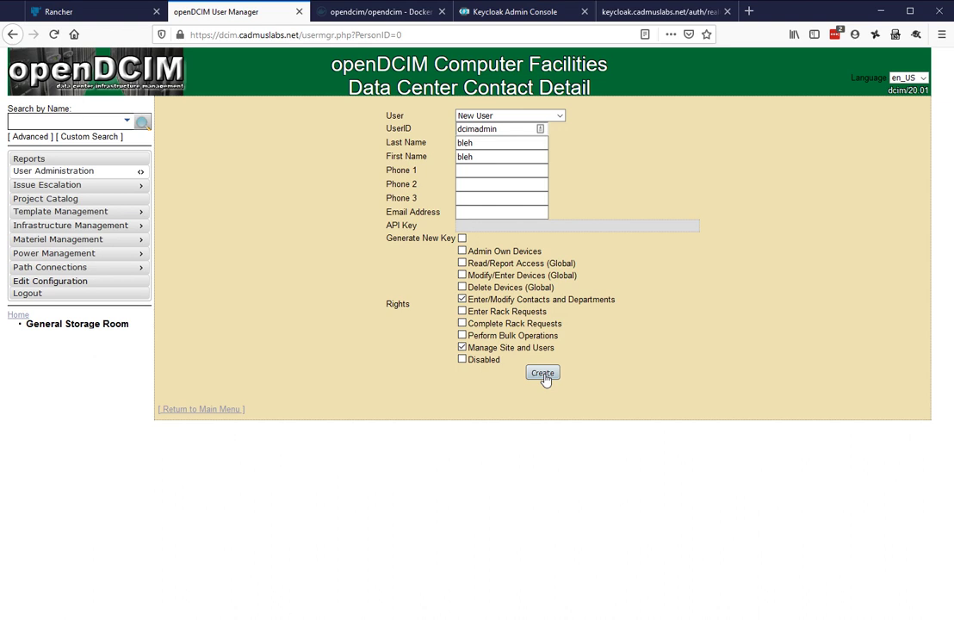
pyautogui.click(542, 373)
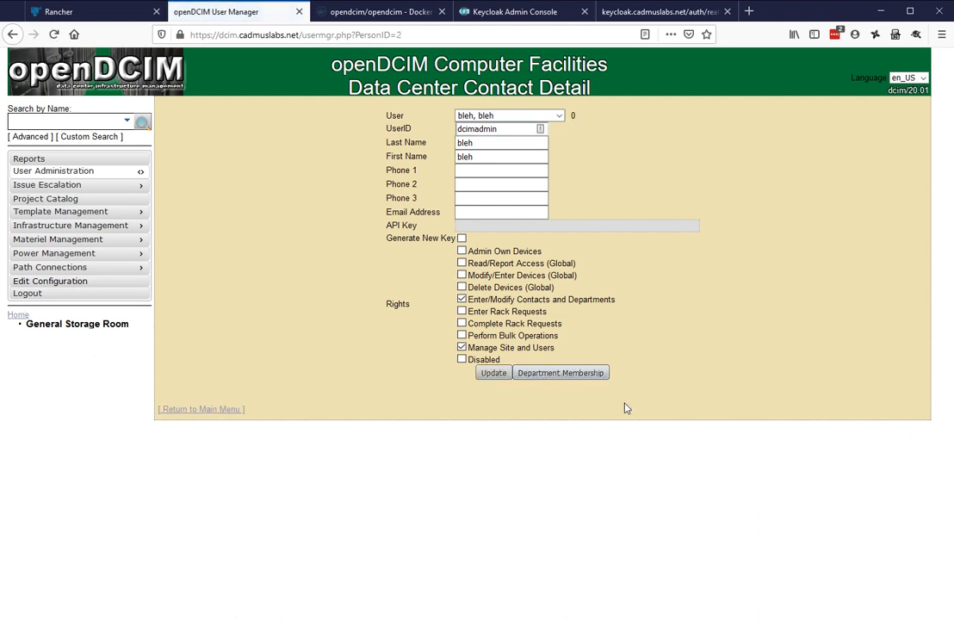
pyautogui.click(507, 116)
pyautogui.click(611, 159)
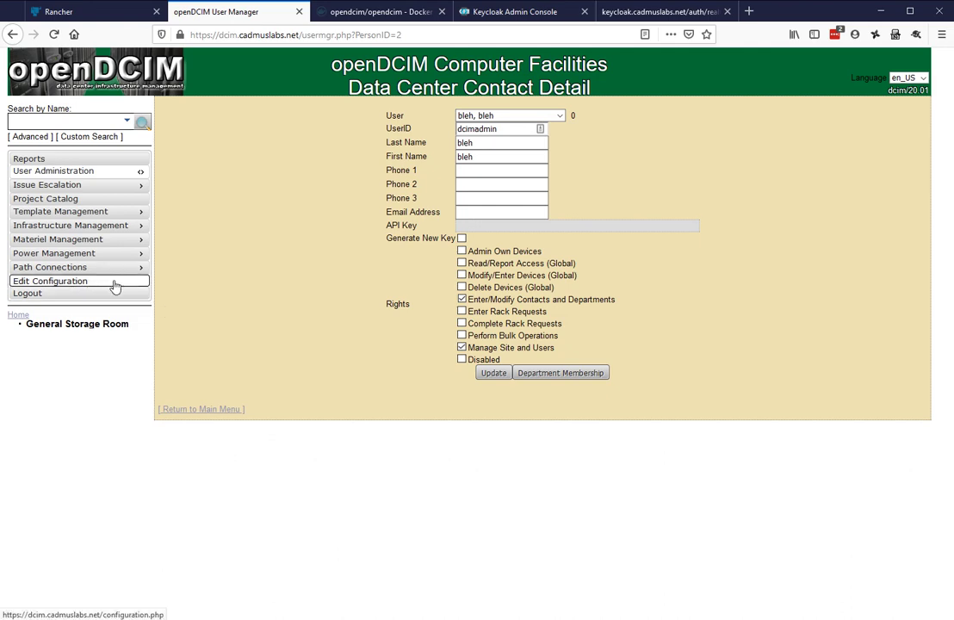
pyautogui.click(115, 284)
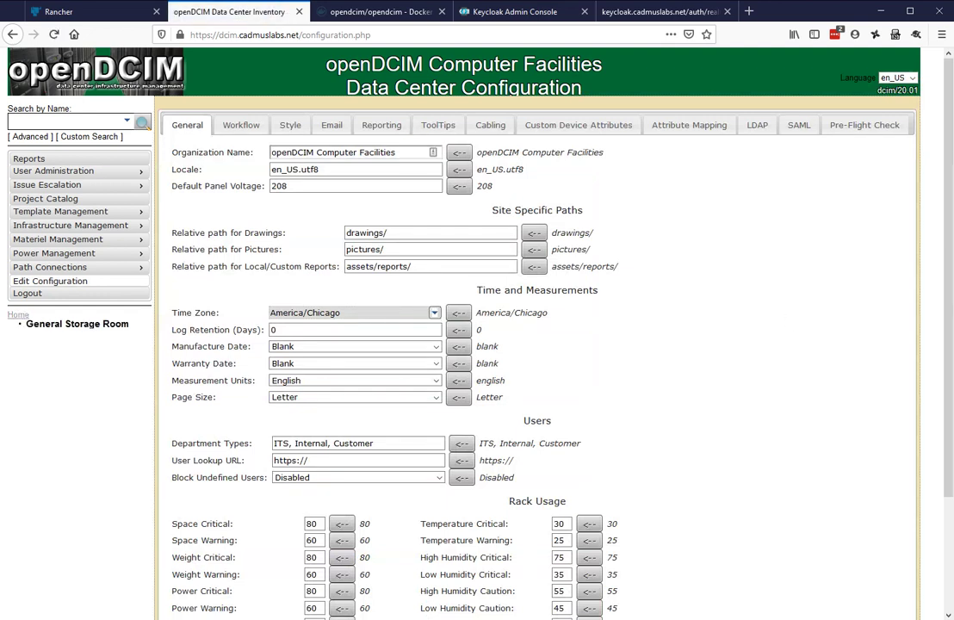
pyautogui.click(798, 125)
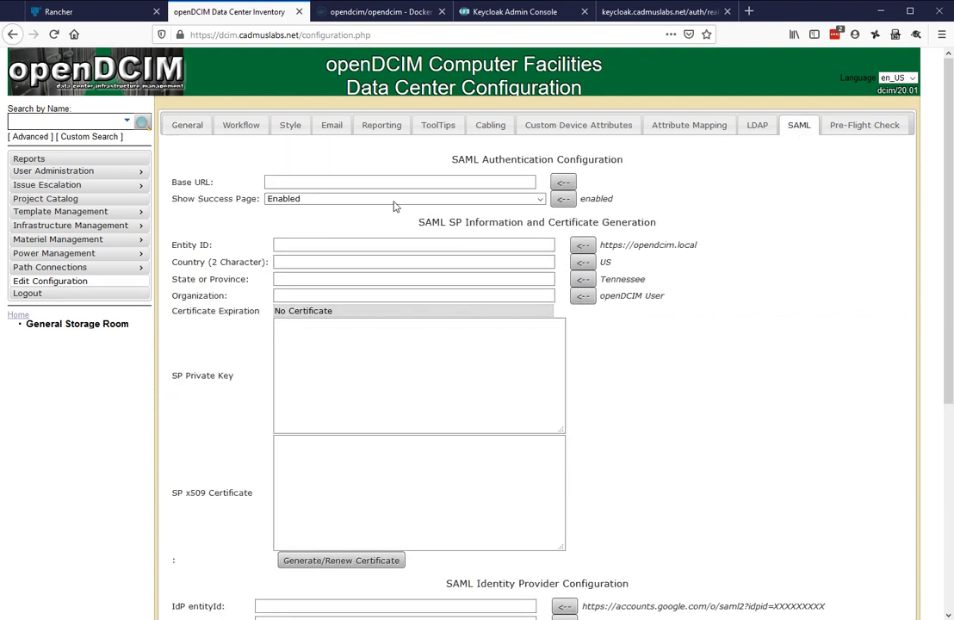
pyautogui.click(456, 184)
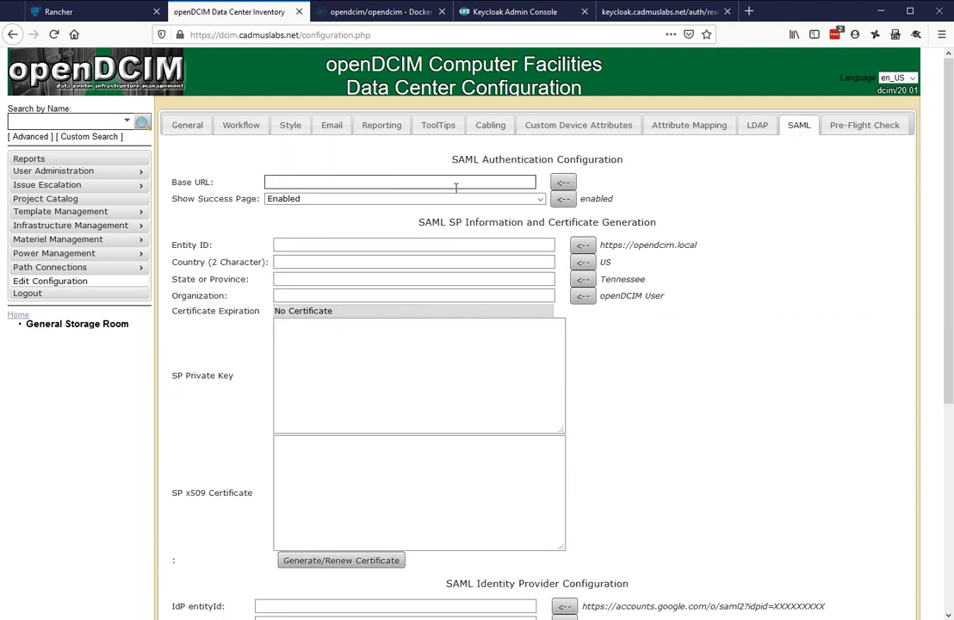
pyautogui.write('htt')
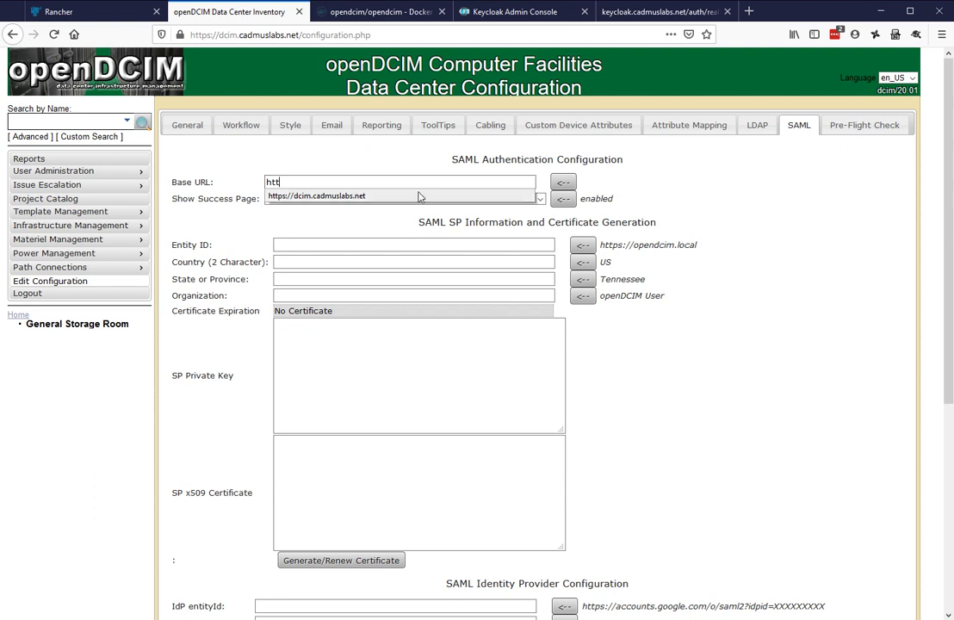
pyautogui.click(323, 196)
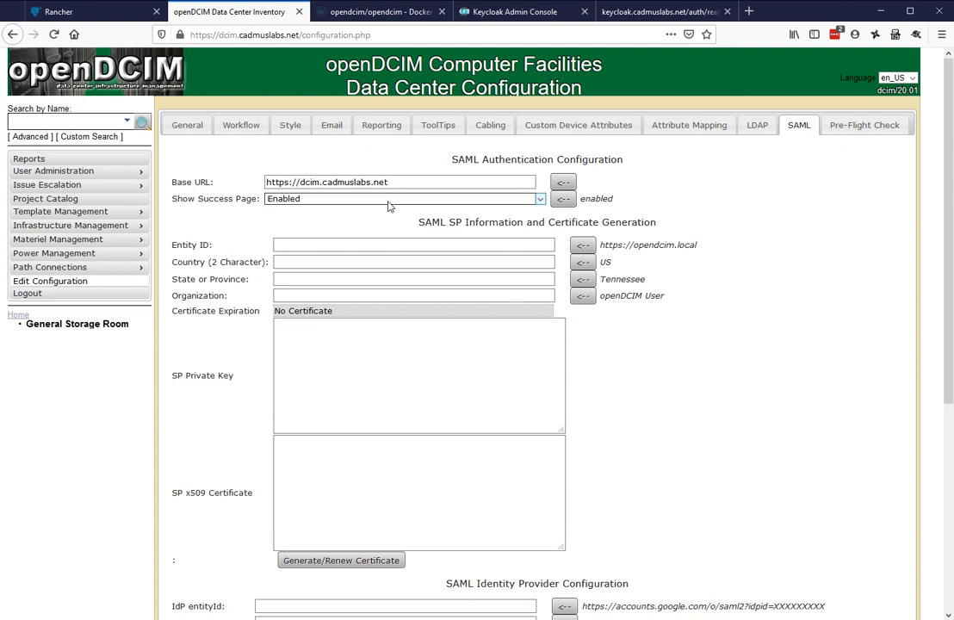
pyautogui.click(434, 200)
pyautogui.click(434, 201)
pyautogui.click(508, 201)
# Keep the success page enabled and enter dcim as the SP Entity ID
pyautogui.click(472, 234)
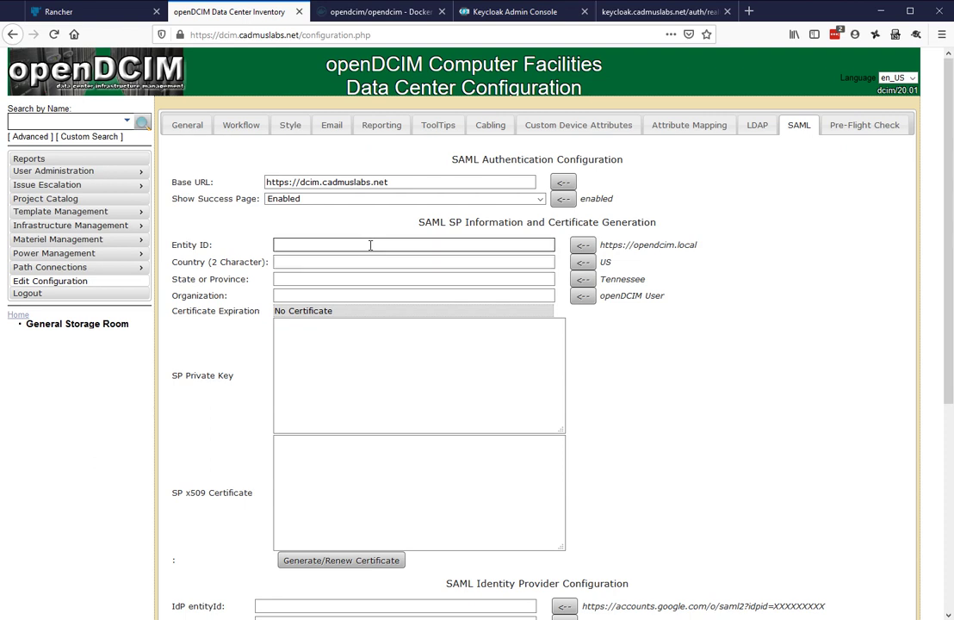
pyautogui.scroll(-3, 743, 394)
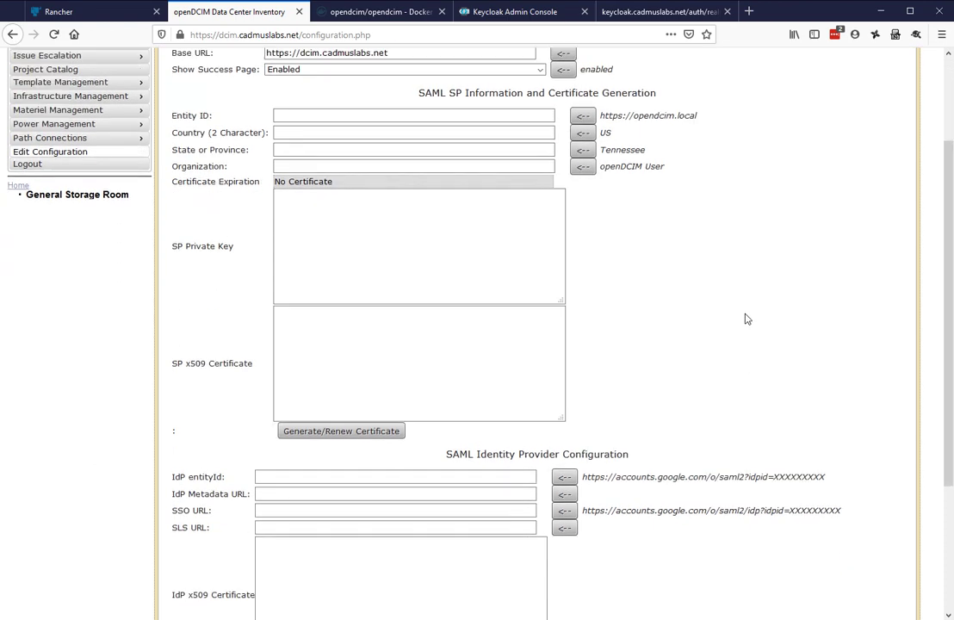
pyautogui.scroll(2, 745, 318)
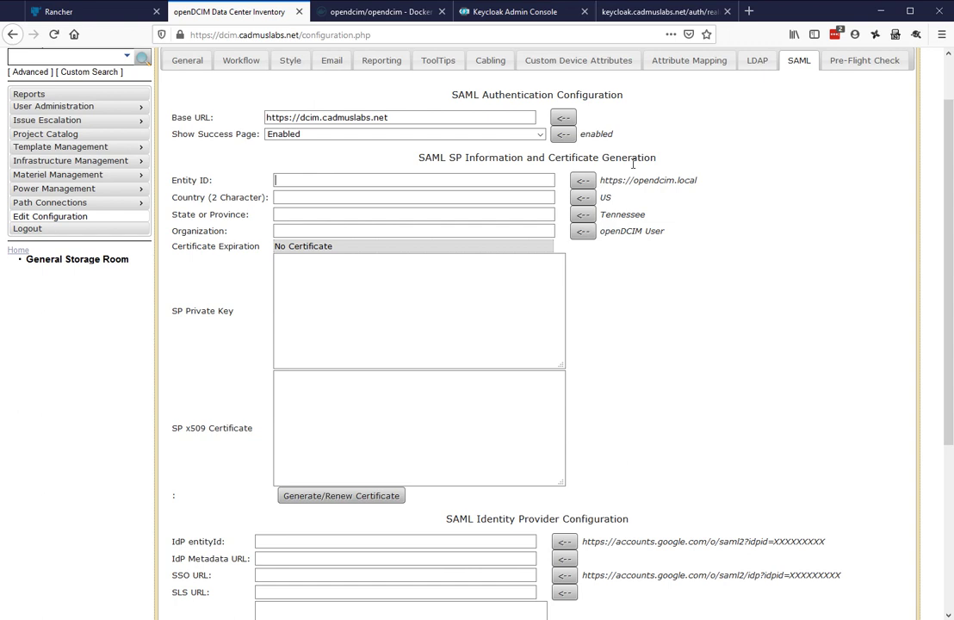
pyautogui.click(377, 179)
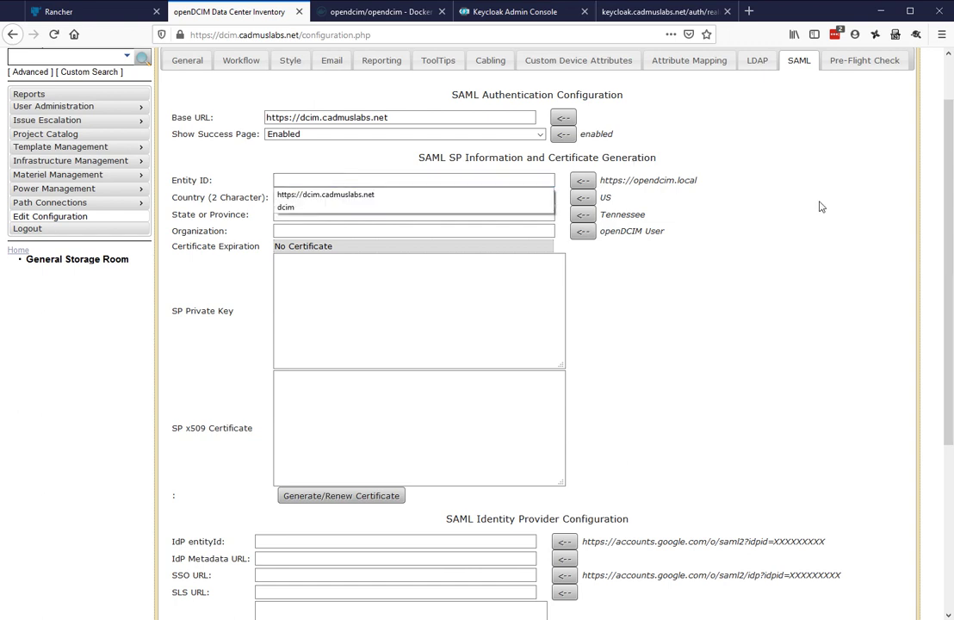
pyautogui.write('dcim')
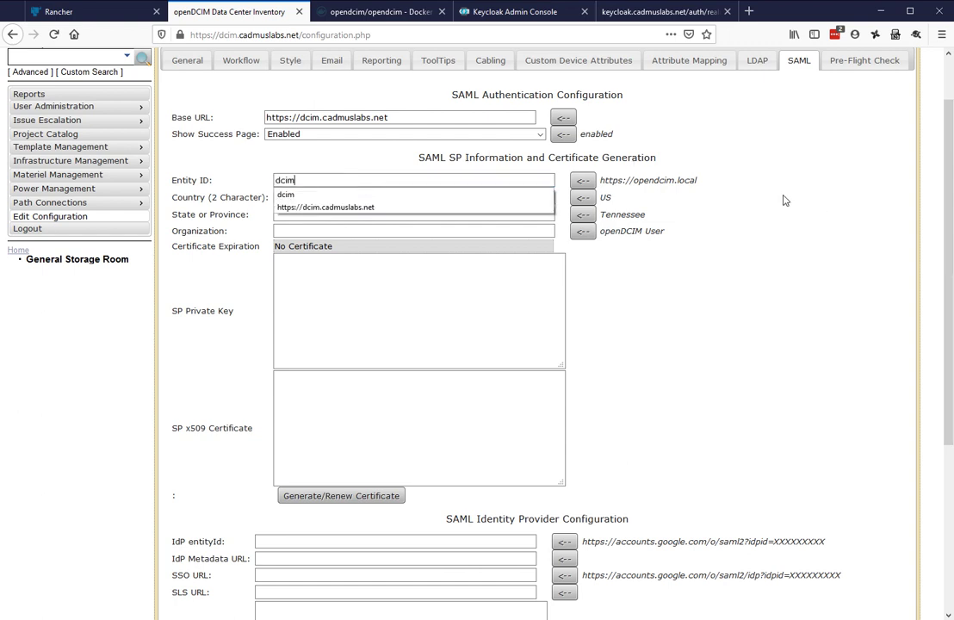
pyautogui.press('Tab')
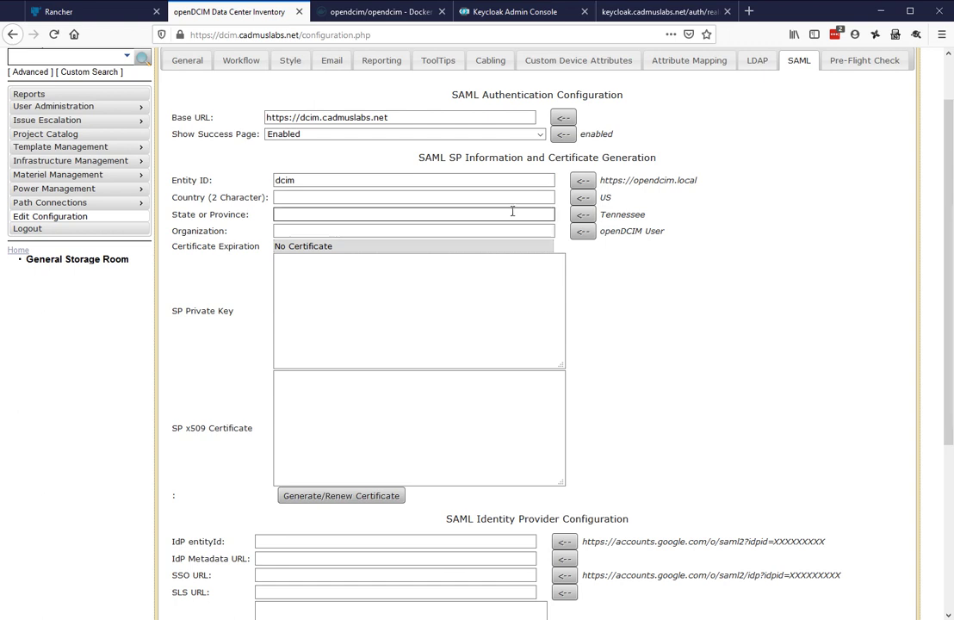
# Copy the defaults US, Tennessee and openDCIM User into Country, State and Organization
pyautogui.click(582, 197)
pyautogui.click(582, 214)
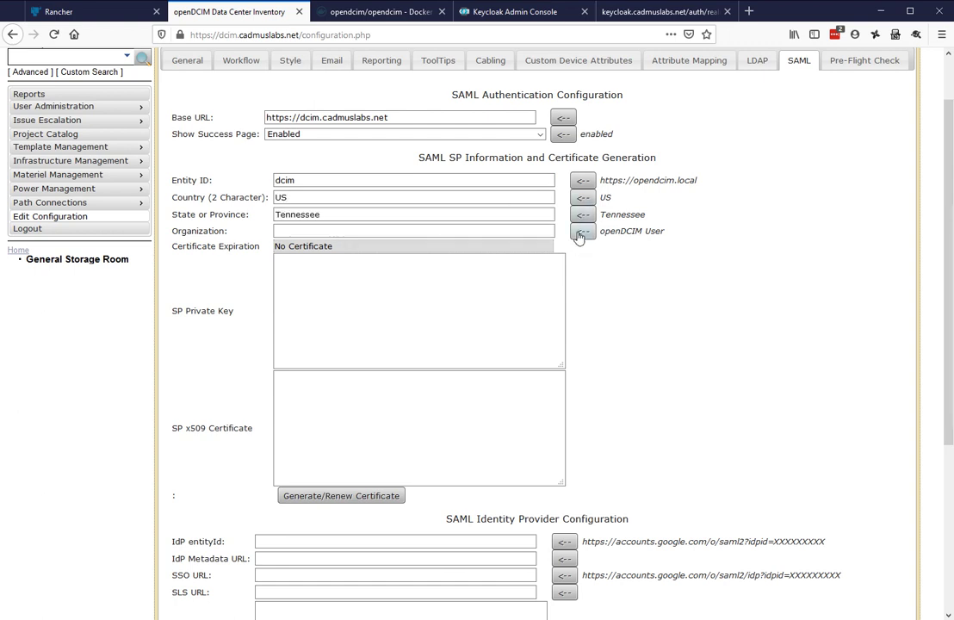
pyautogui.click(581, 232)
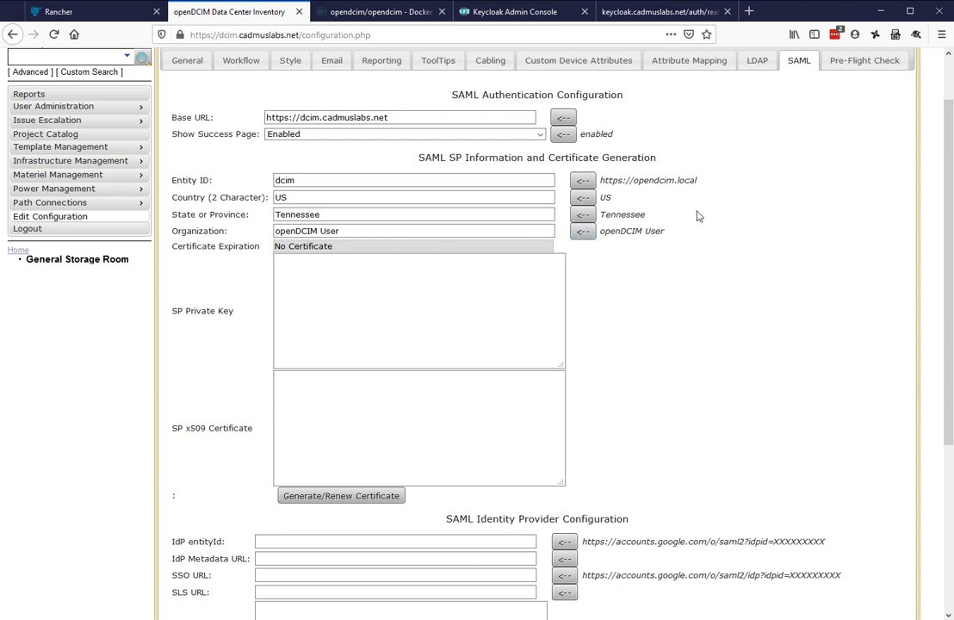
pyautogui.click(488, 333)
pyautogui.scroll(-1, 736, 330)
pyautogui.scroll(-2, 737, 329)
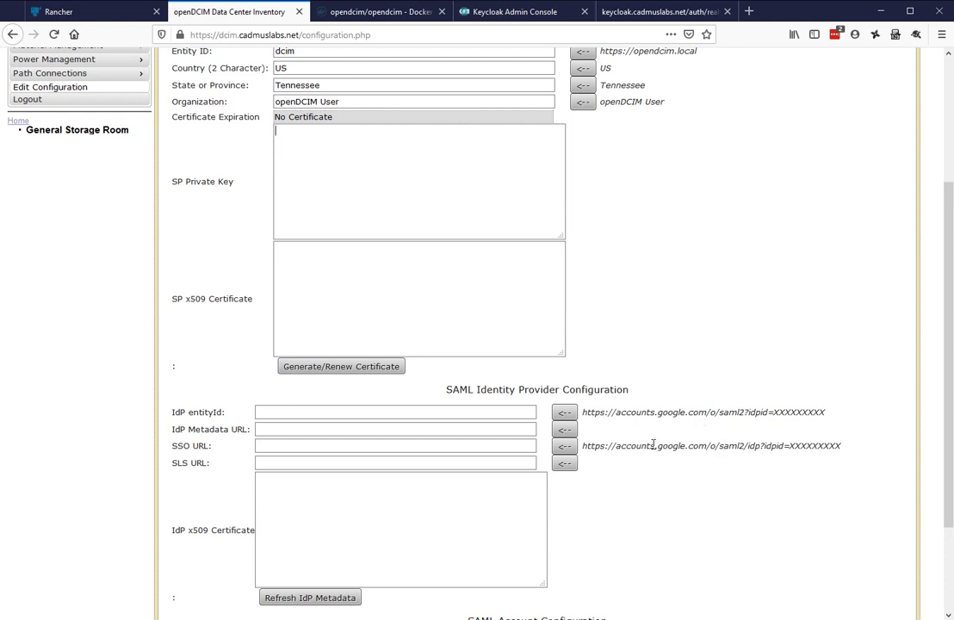
pyautogui.scroll(1, 749, 394)
pyautogui.scroll(1, 749, 393)
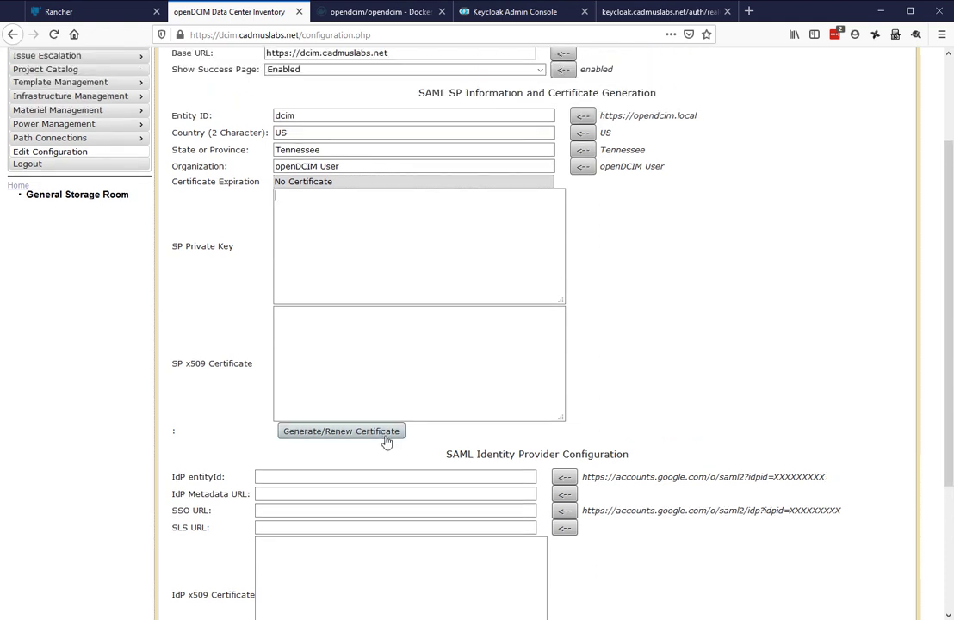
pyautogui.click(387, 442)
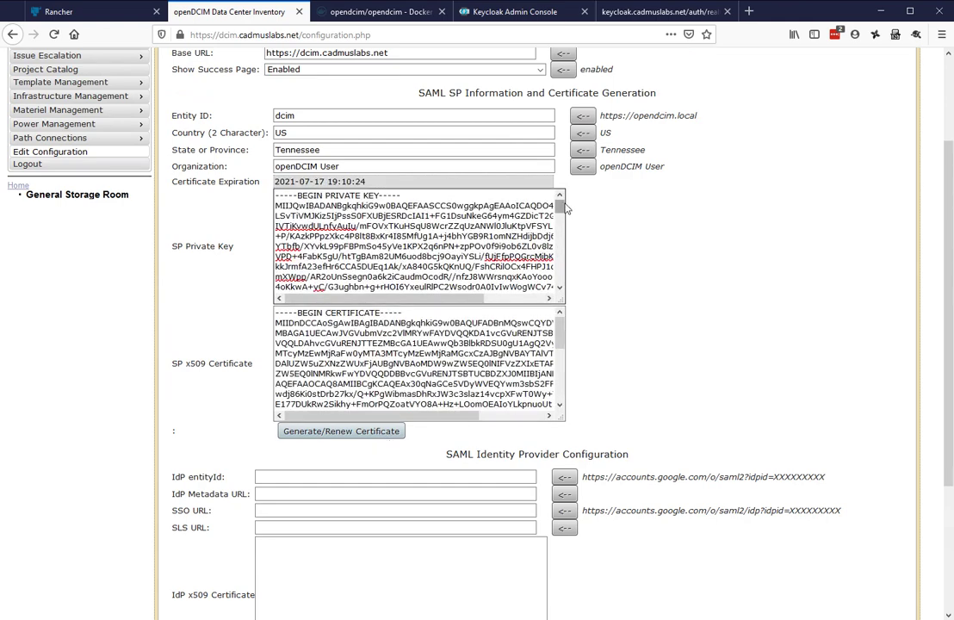
pyautogui.scroll(-5, 439, 355)
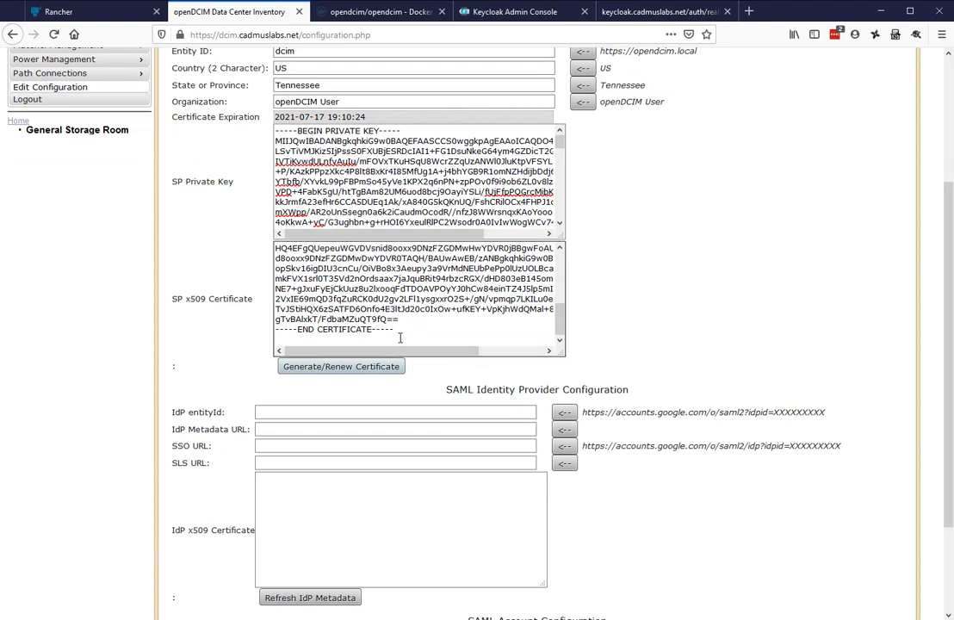
pyautogui.scroll(8, 362, 301)
pyautogui.scroll(5, 414, 210)
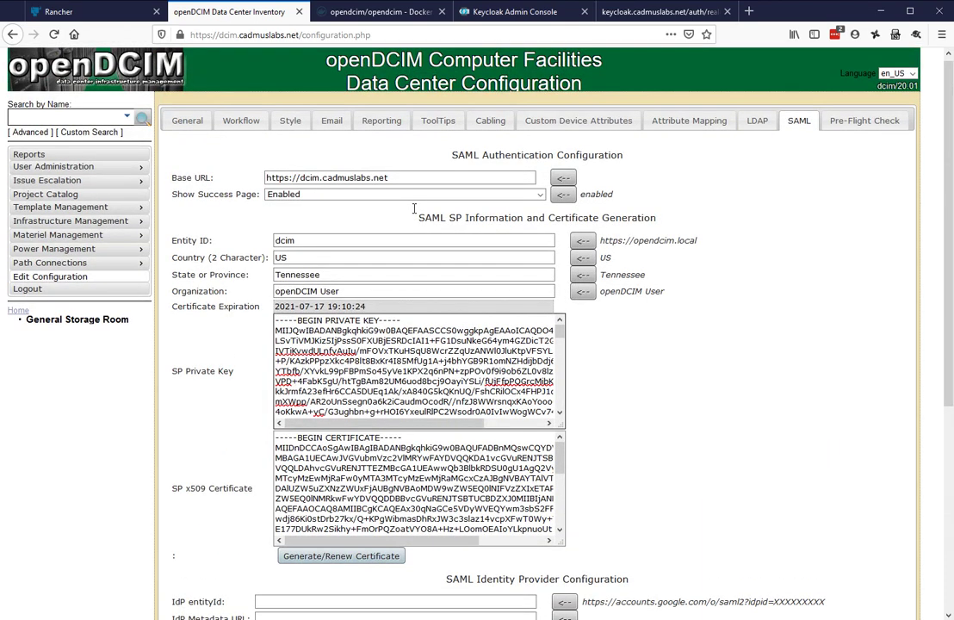
pyautogui.scroll(-6, 488, 369)
pyautogui.scroll(6, 488, 369)
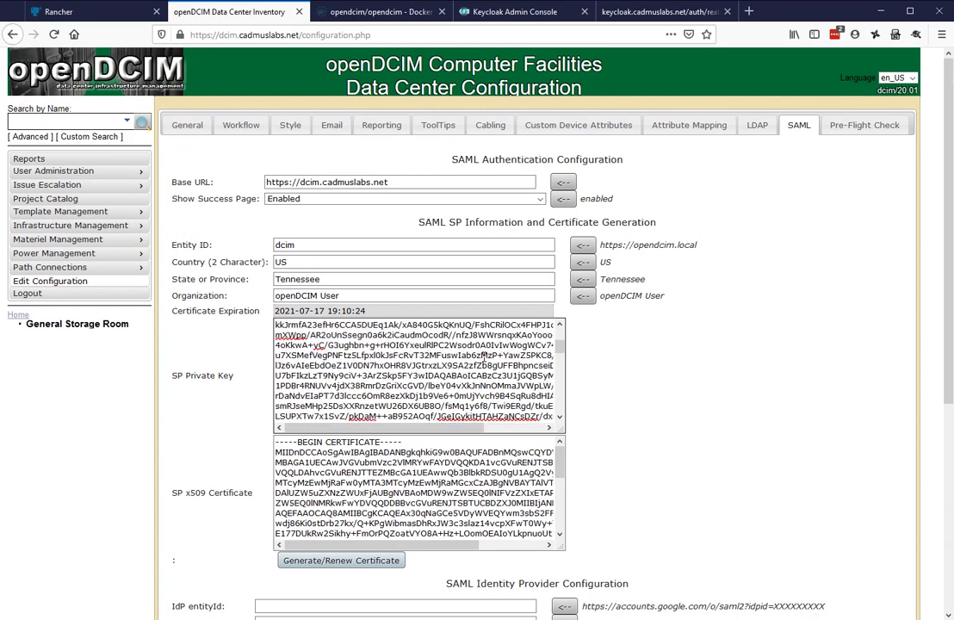
pyautogui.scroll(-5, 700, 401)
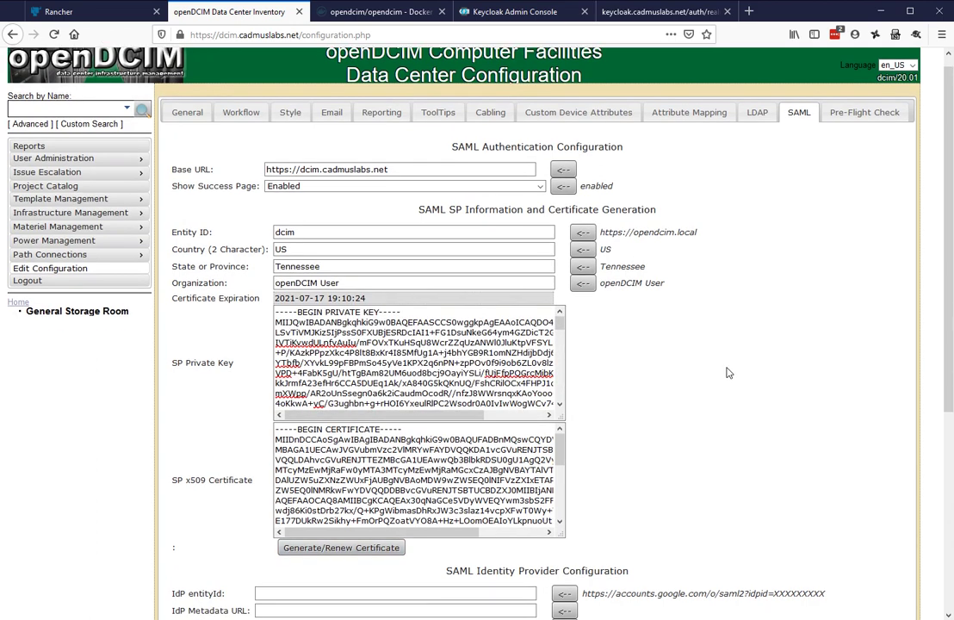
pyautogui.scroll(-2, 602, 344)
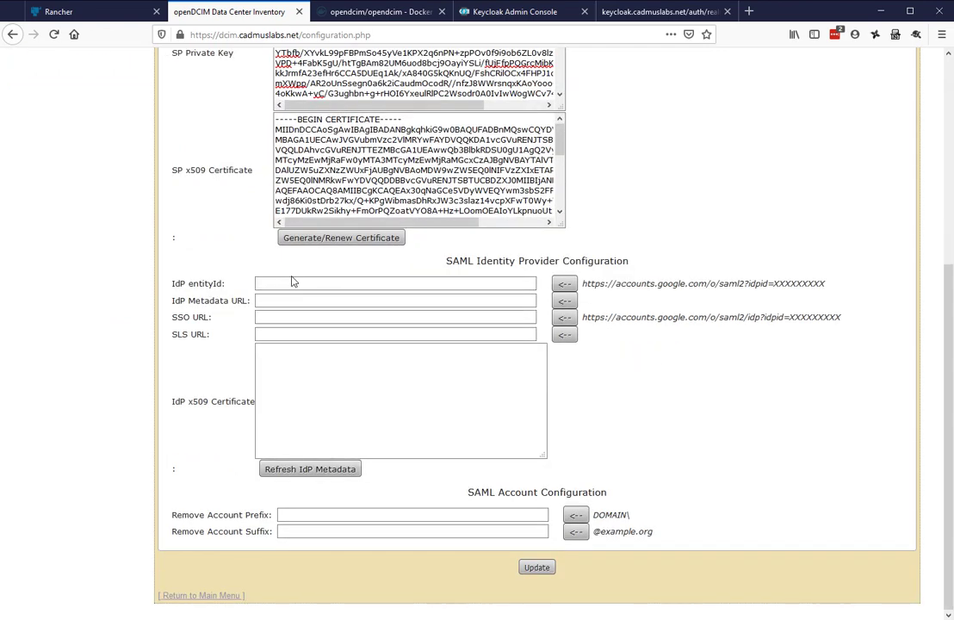
# Check the still-empty IdP entityId, SSO URL, SLS URL and x509 Certificate fields
pyautogui.click(297, 284)
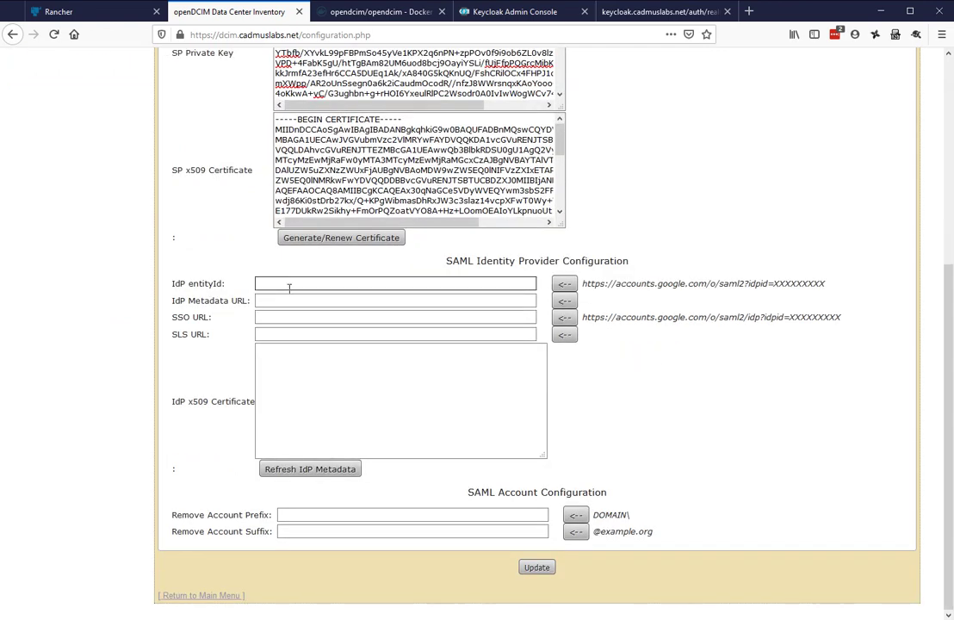
pyautogui.click(285, 317)
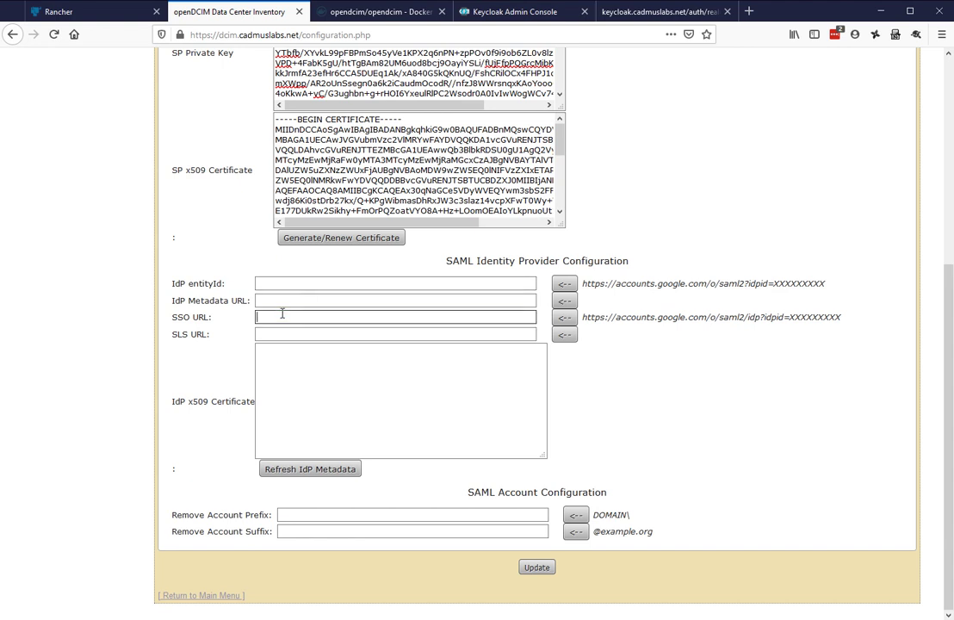
pyautogui.click(332, 335)
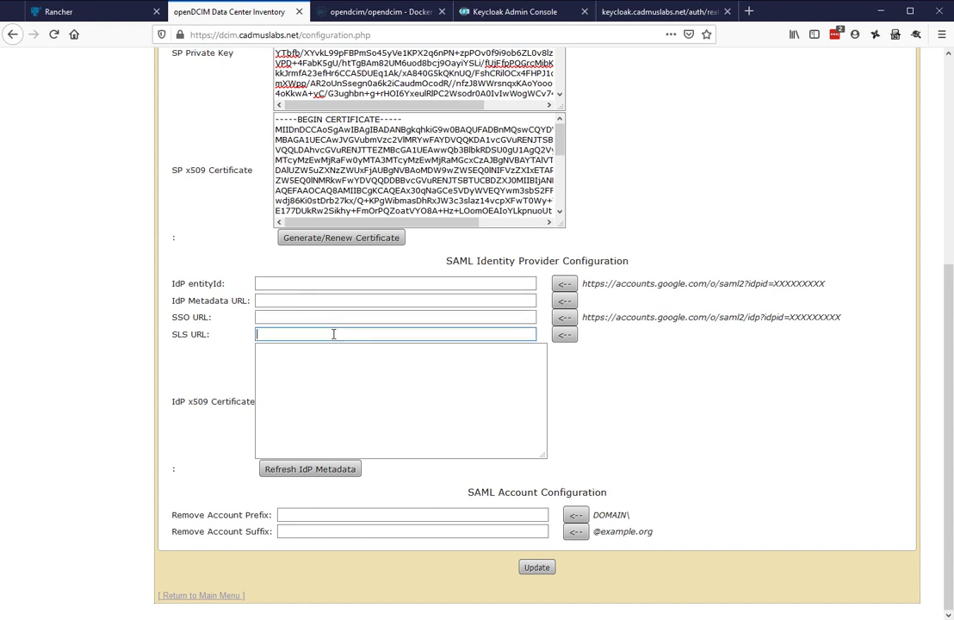
pyautogui.click(520, 342)
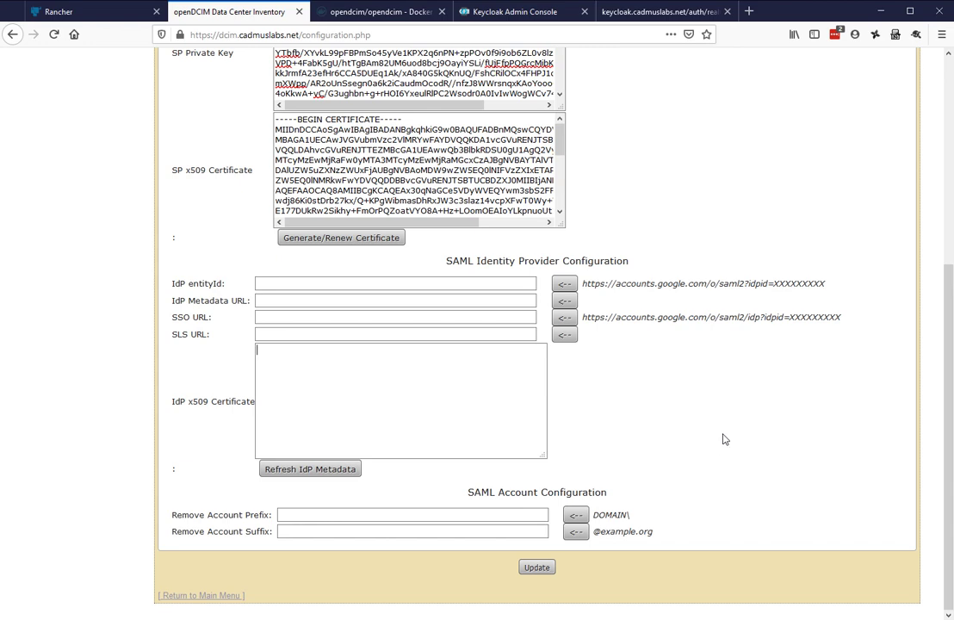
# Copy the Keycloak openDCIM realm's SAML descriptor URL from the browser address bar
pyautogui.click(649, 15)
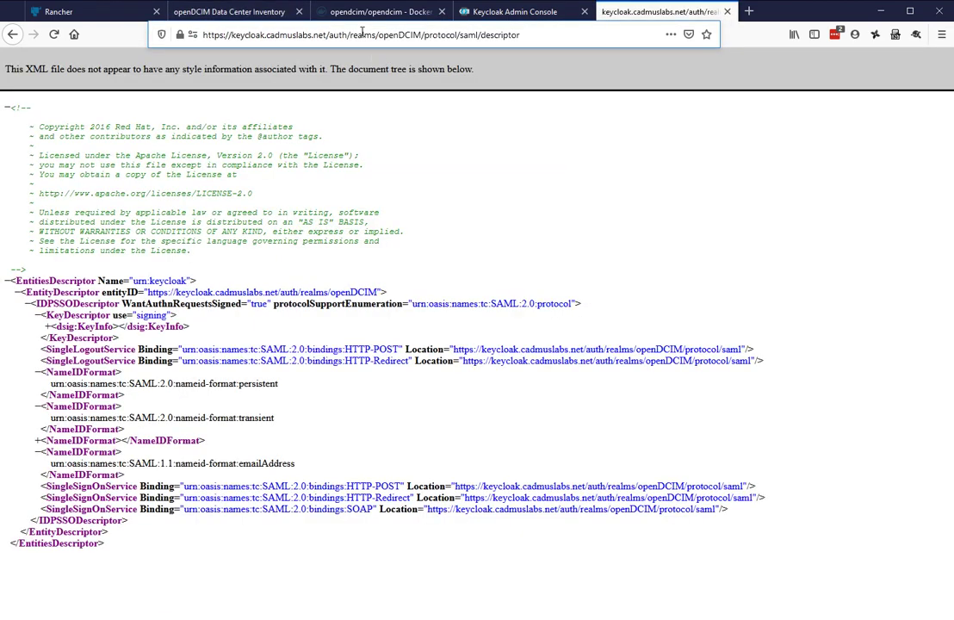
pyautogui.rightClick(360, 35)
pyautogui.click(333, 34)
pyautogui.rightClick(335, 35)
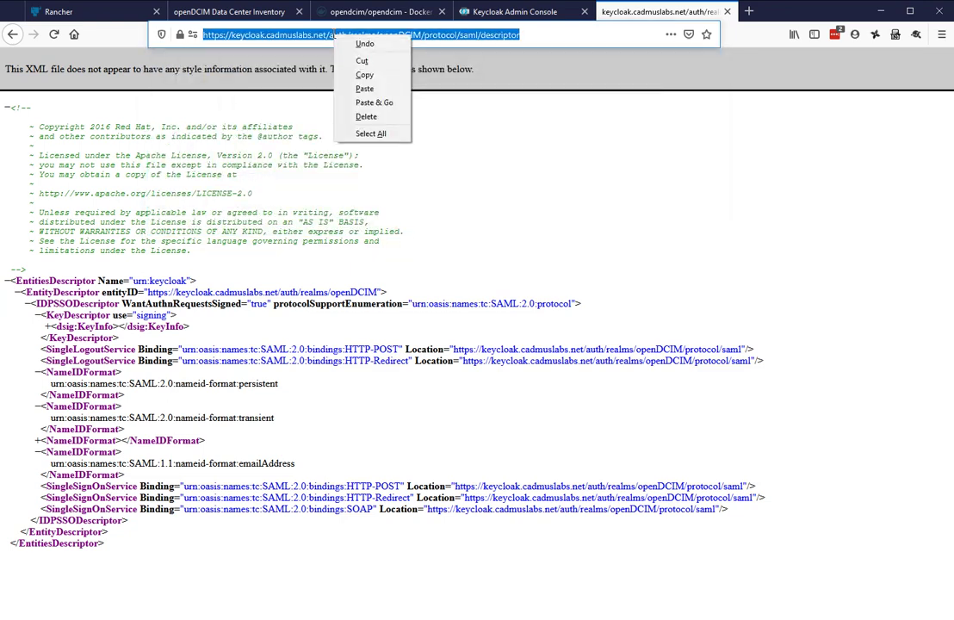
pyautogui.click(364, 75)
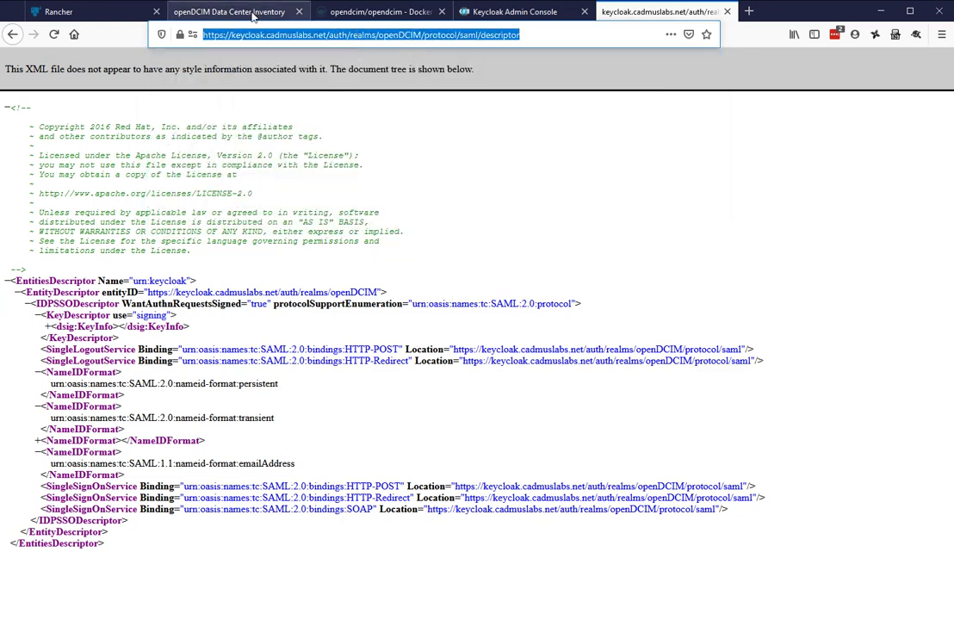
pyautogui.click(272, 14)
# Paste the Keycloak descriptor URL as the IdP Metadata URL and refresh the IdP metadata
pyautogui.click(359, 300)
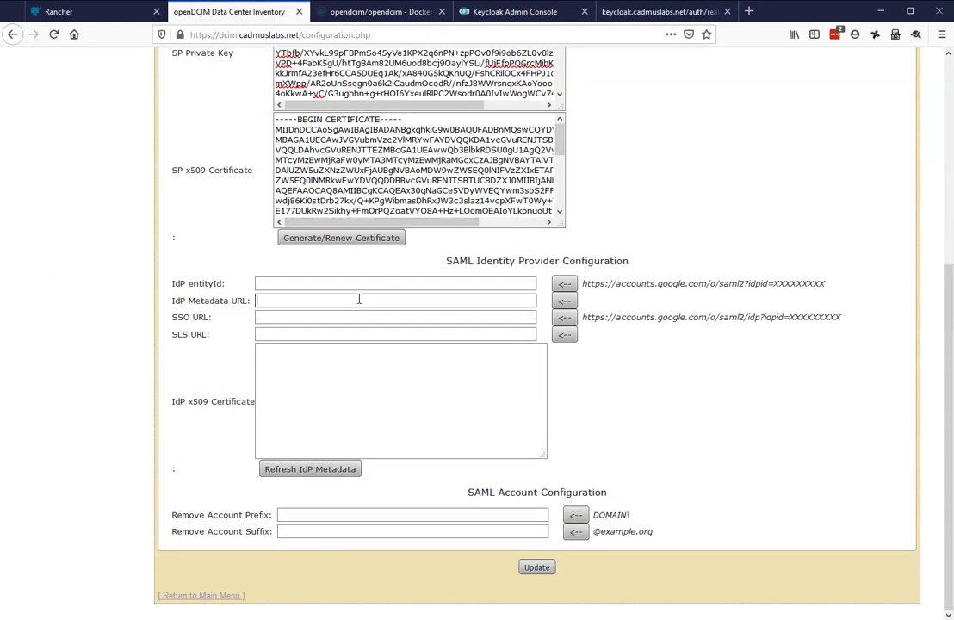
pyautogui.hotkey('ctrl', 'v')
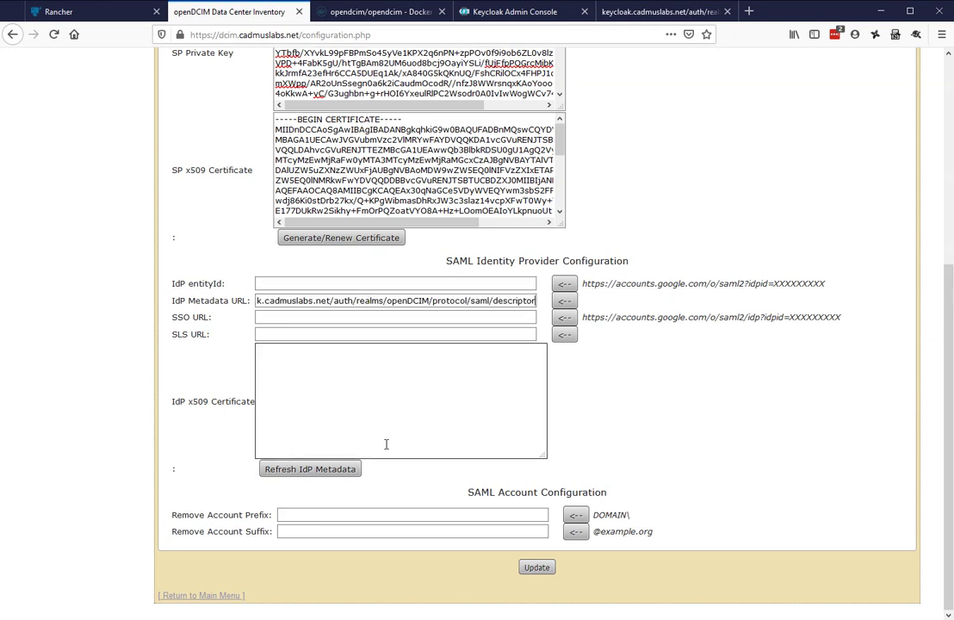
pyautogui.click(329, 476)
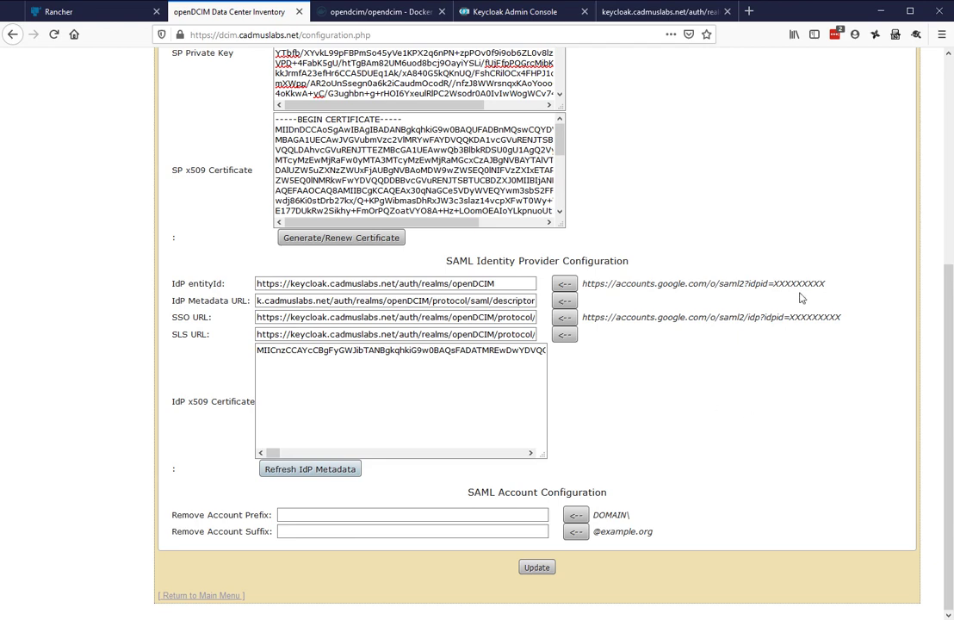
pyautogui.scroll(5, 798, 298)
pyautogui.scroll(-5, 797, 302)
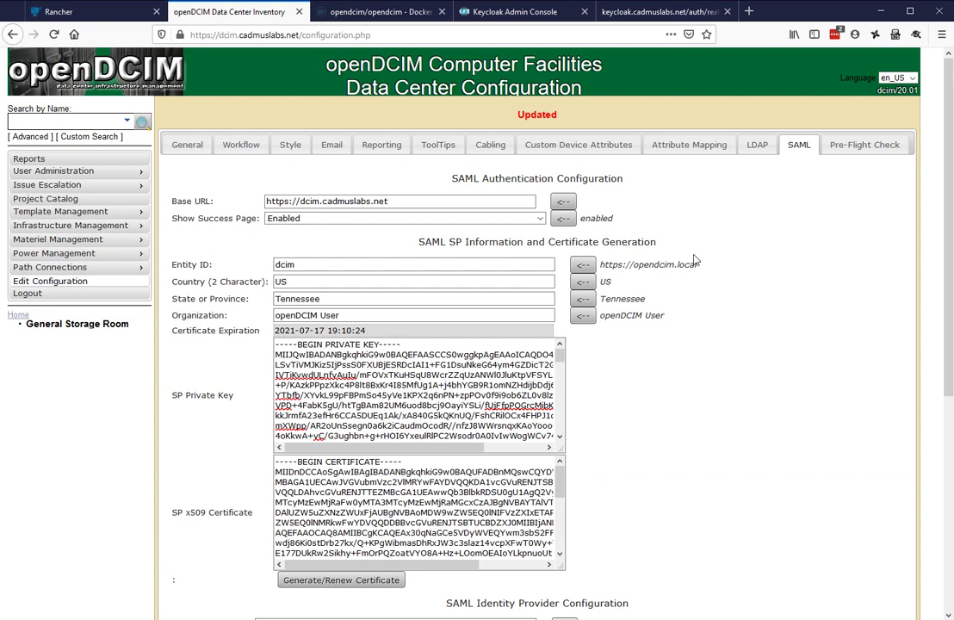
# In Attribute Mapping, change FirstName to givenName and Last Name to surname
pyautogui.click(698, 148)
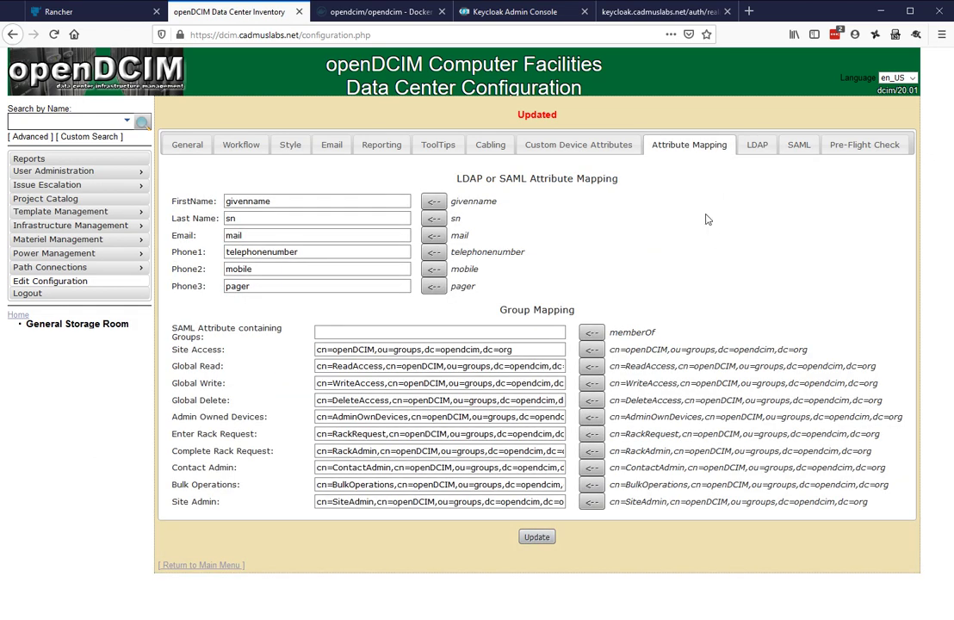
pyautogui.click(251, 200)
pyautogui.press('BackSpace')
pyautogui.write('N')
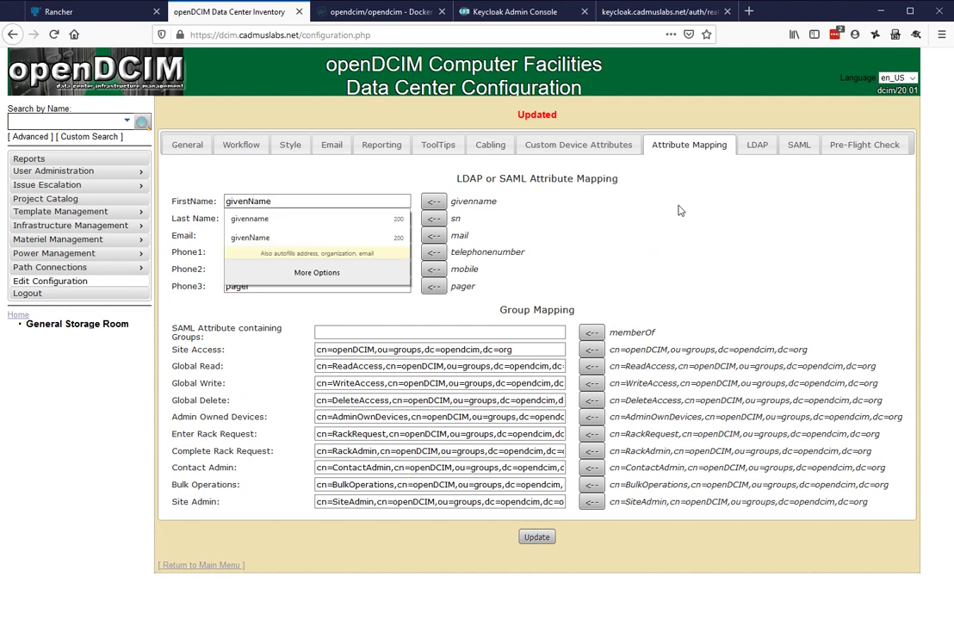
pyautogui.press('Escape')
pyautogui.press('Tab')
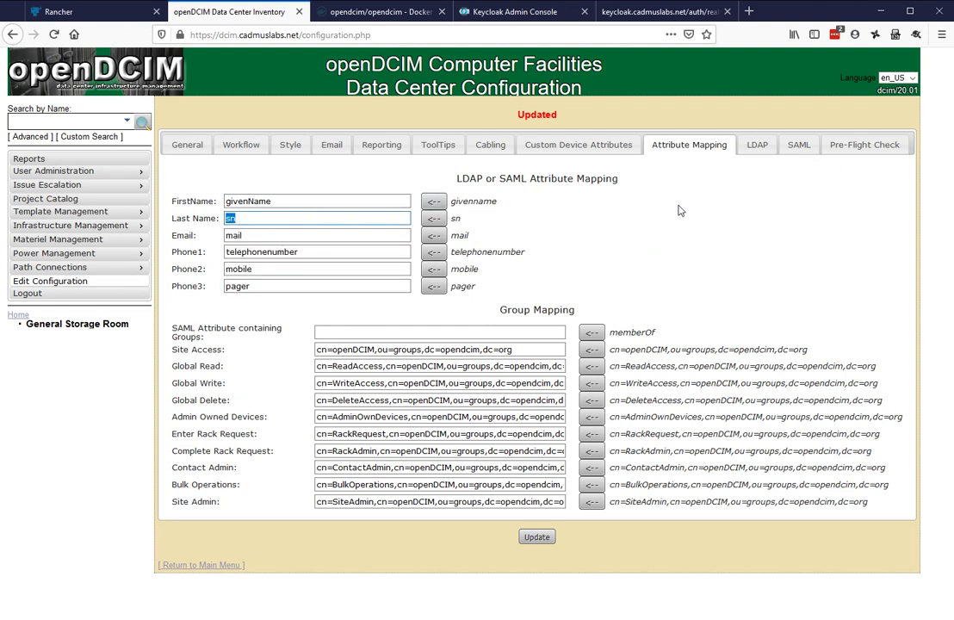
pyautogui.write('surname')
pyautogui.press('Escape')
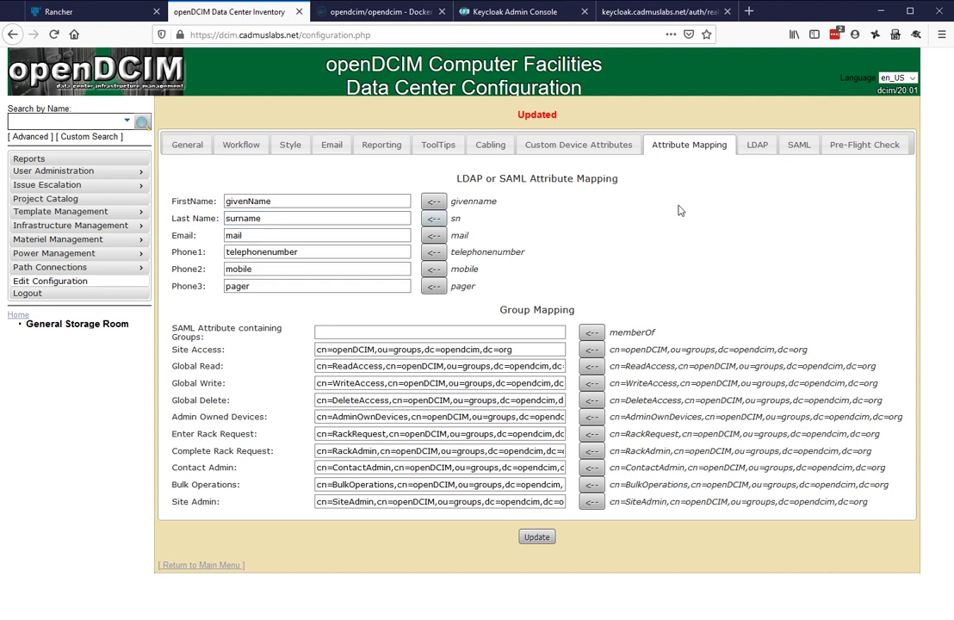
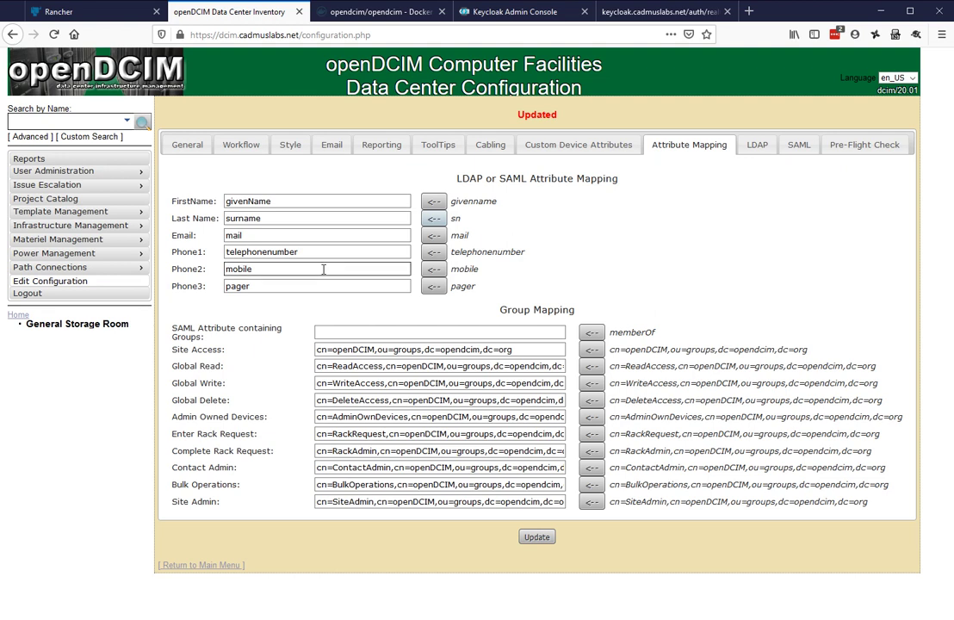
# Delete the telephonenumber, mobile and pager mappings from the Phone1, Phone2 and Phone3 fields
pyautogui.click(361, 252)
pyautogui.doubleClick(309, 253)
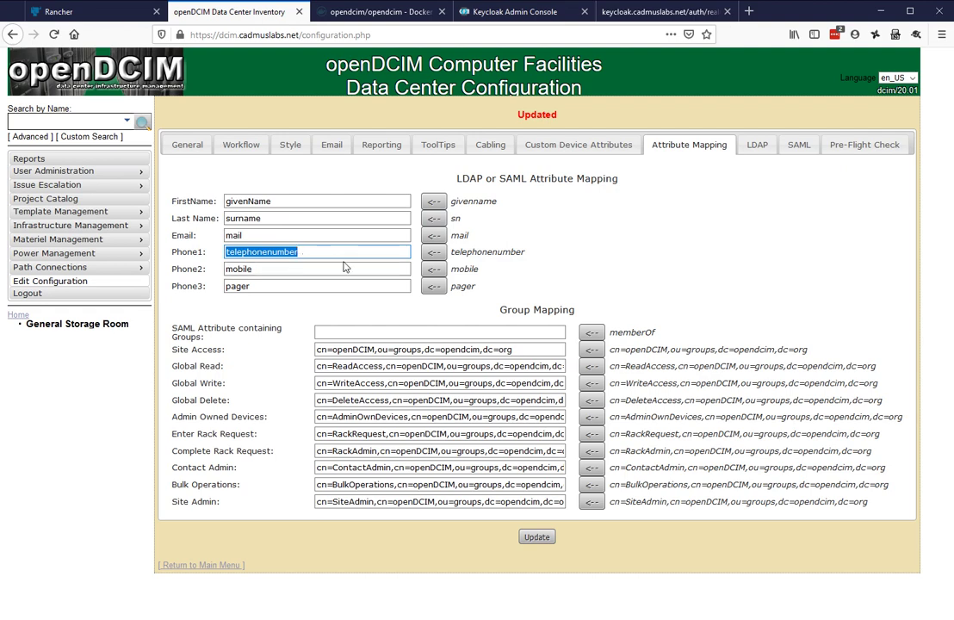
pyautogui.press('BackSpace')
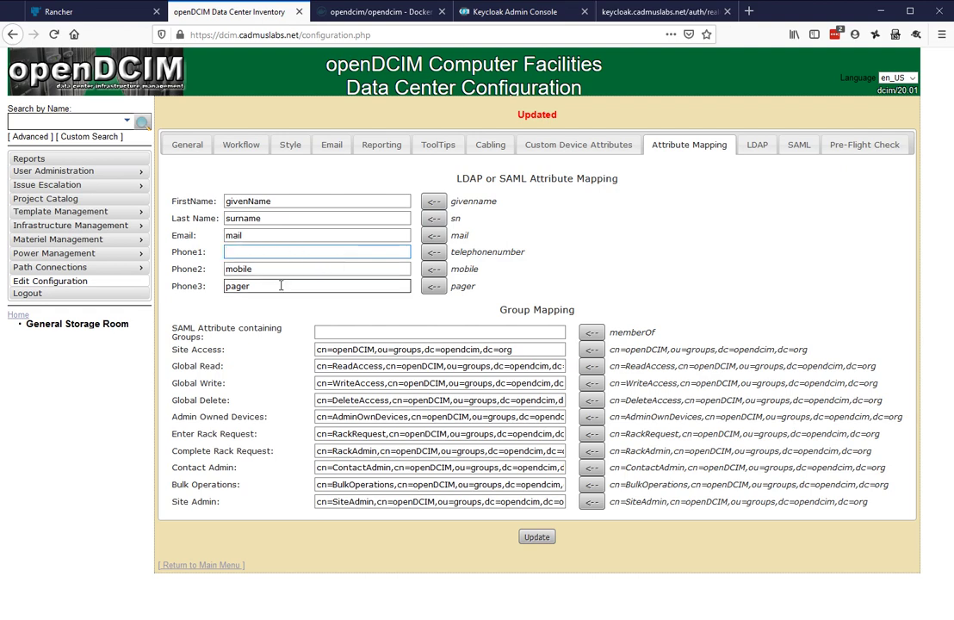
pyautogui.moveTo(280, 270); pyautogui.dragTo(204, 274)
pyautogui.press('BackSpace')
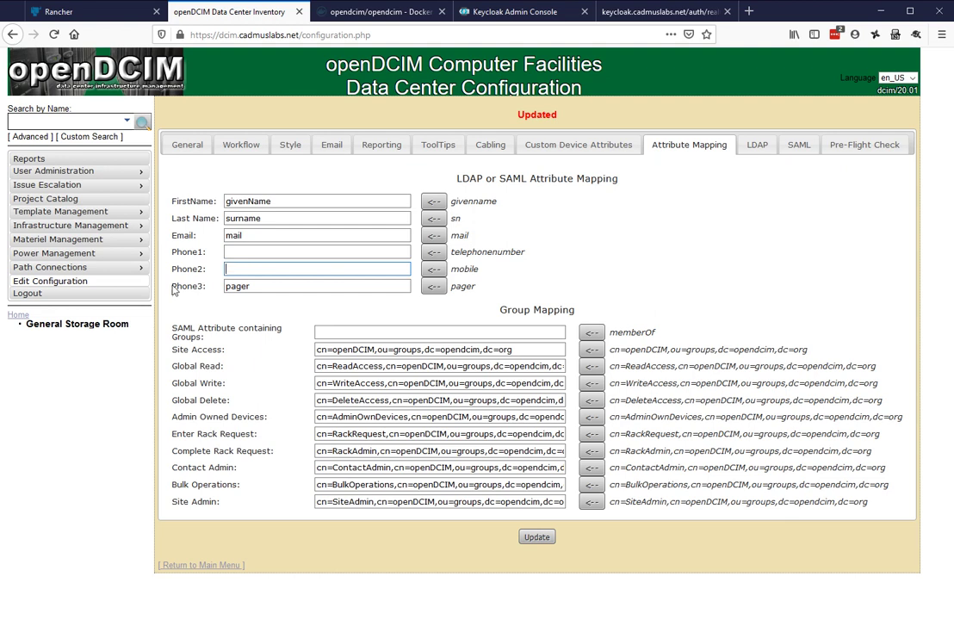
pyautogui.moveTo(264, 289); pyautogui.dragTo(183, 305)
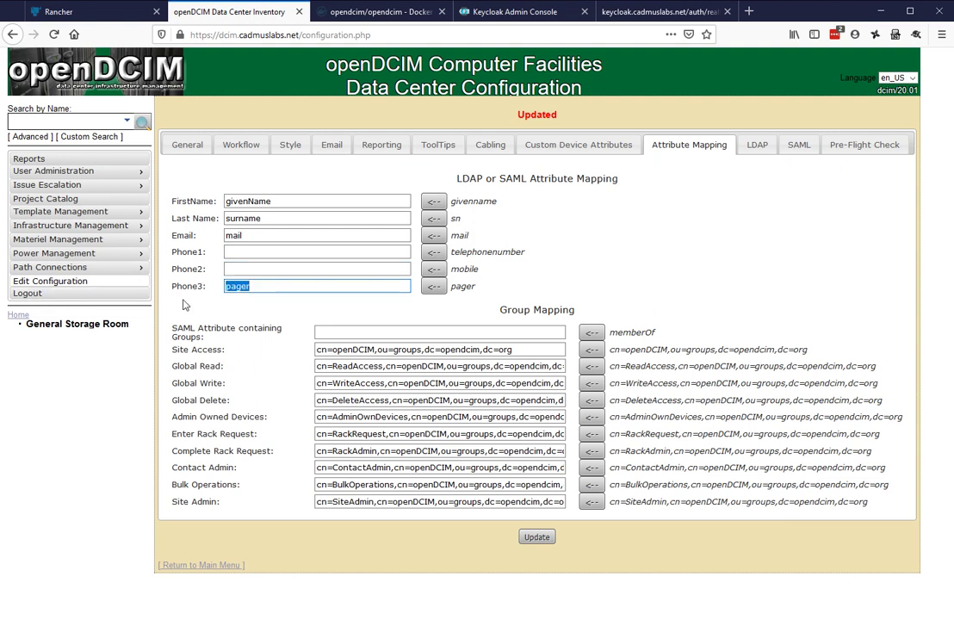
pyautogui.press('BackSpace')
pyautogui.click(721, 242)
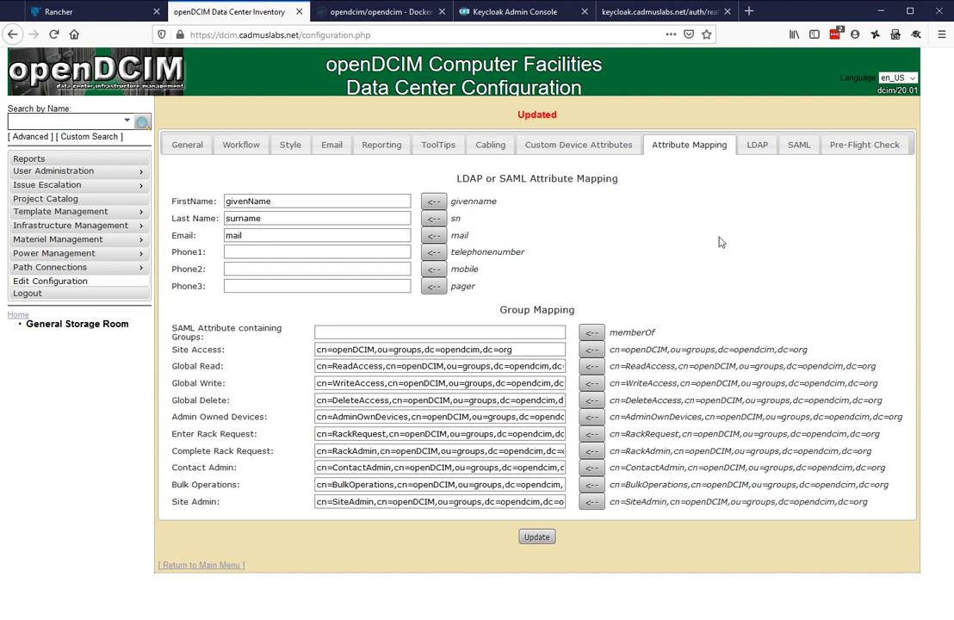
pyautogui.click(439, 332)
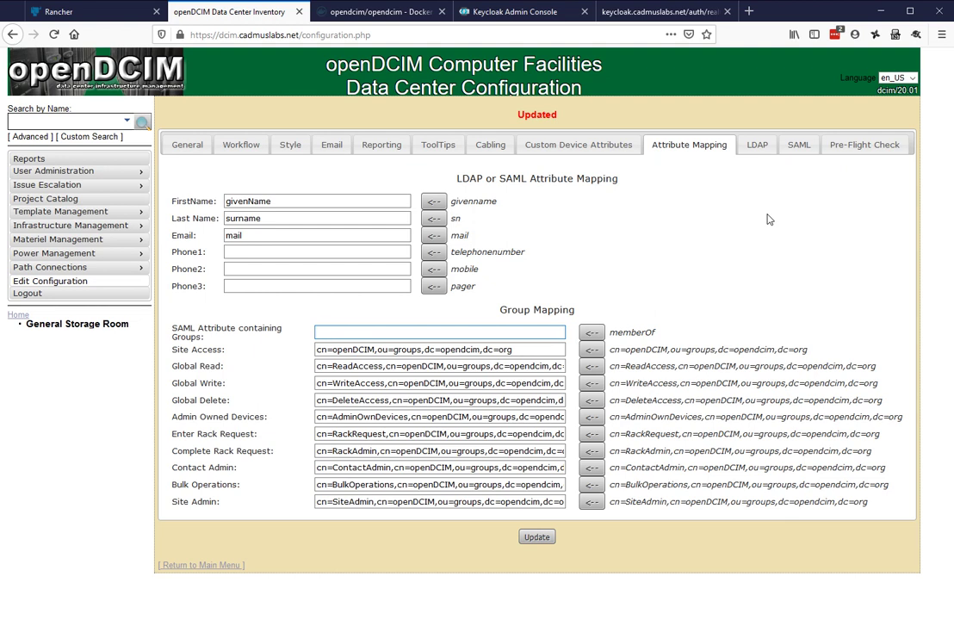
pyautogui.moveTo(120, 177)
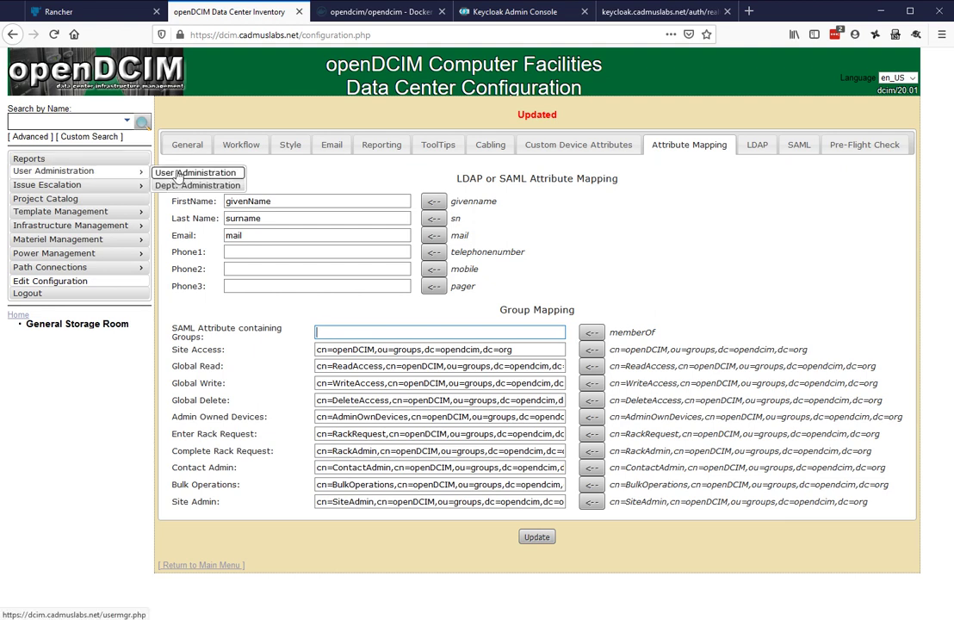
pyautogui.click(659, 260)
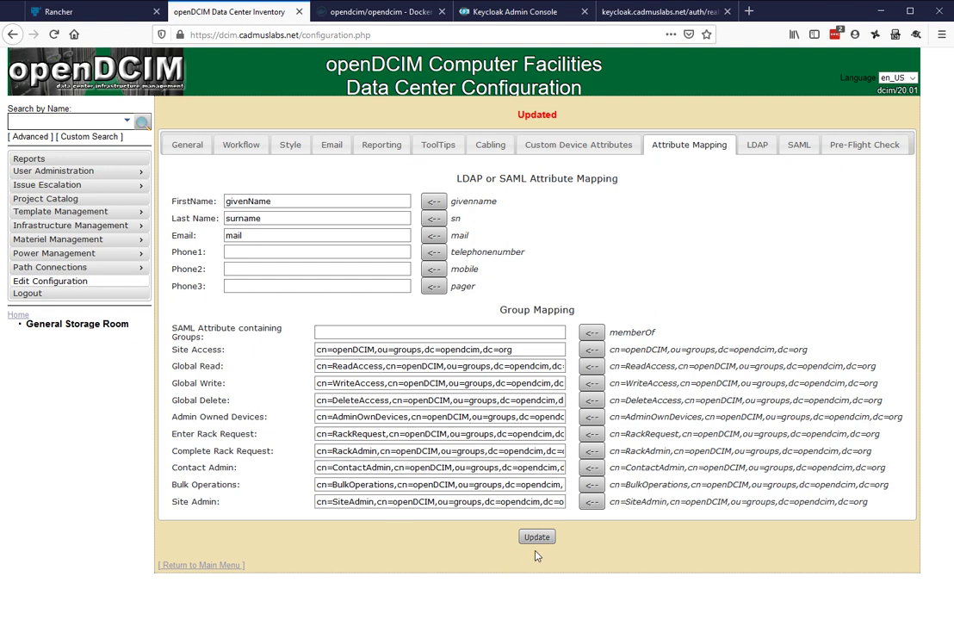
pyautogui.scroll(-1, 535, 546)
# Change OPENDCIM_AUTH in dcim-configmap from LDAP to Saml and save the config map
pyautogui.click(59, 12)
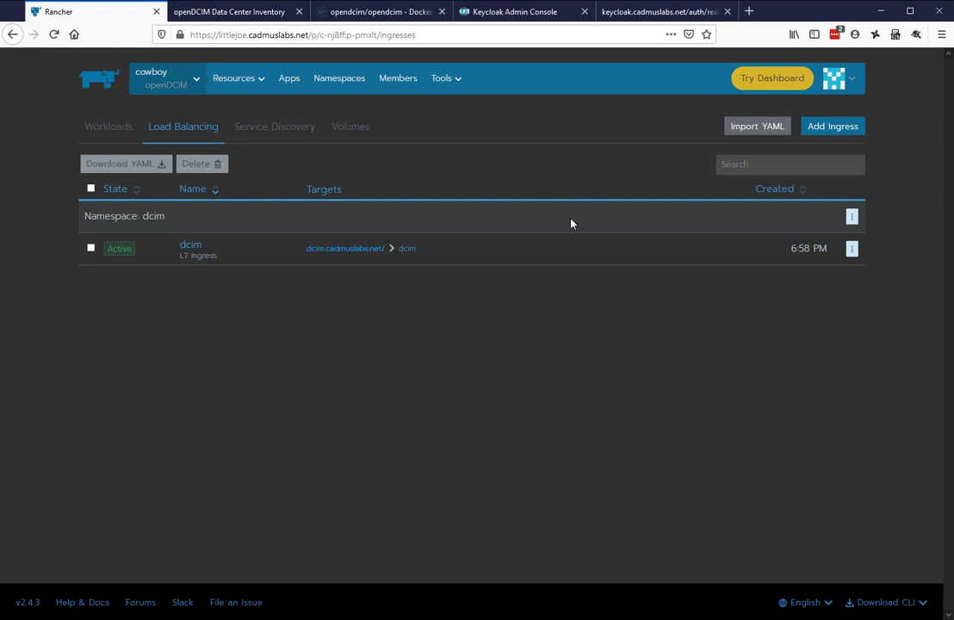
pyautogui.moveTo(263, 86)
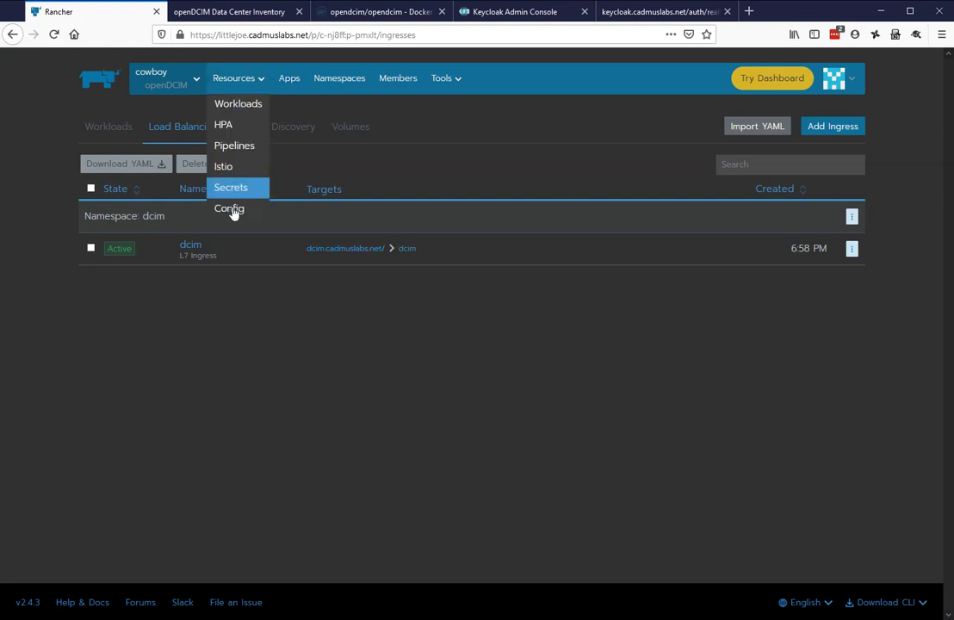
pyautogui.click(230, 209)
pyautogui.click(850, 276)
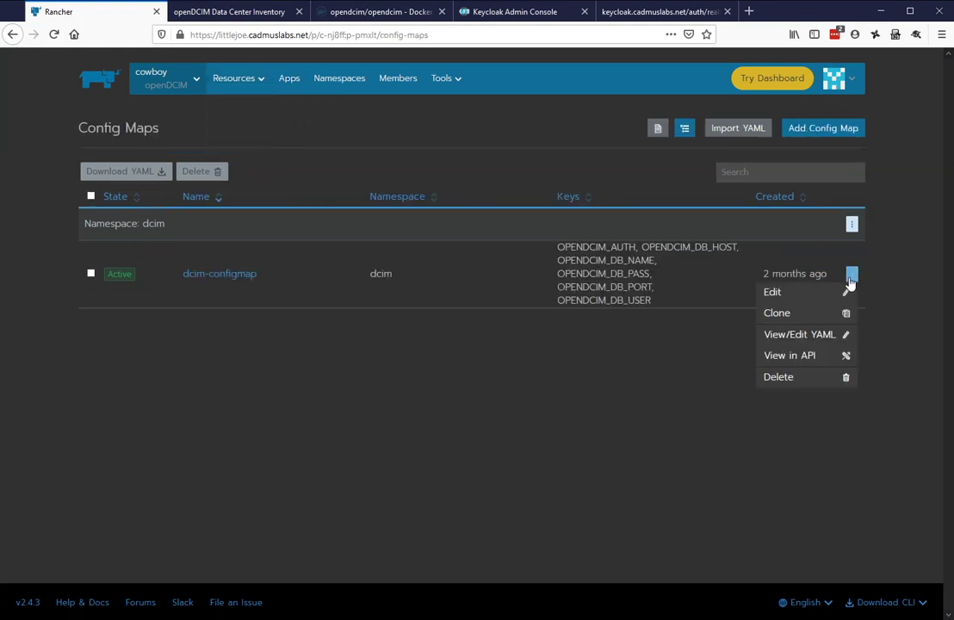
pyautogui.click(847, 292)
pyautogui.moveTo(528, 279); pyautogui.dragTo(468, 275)
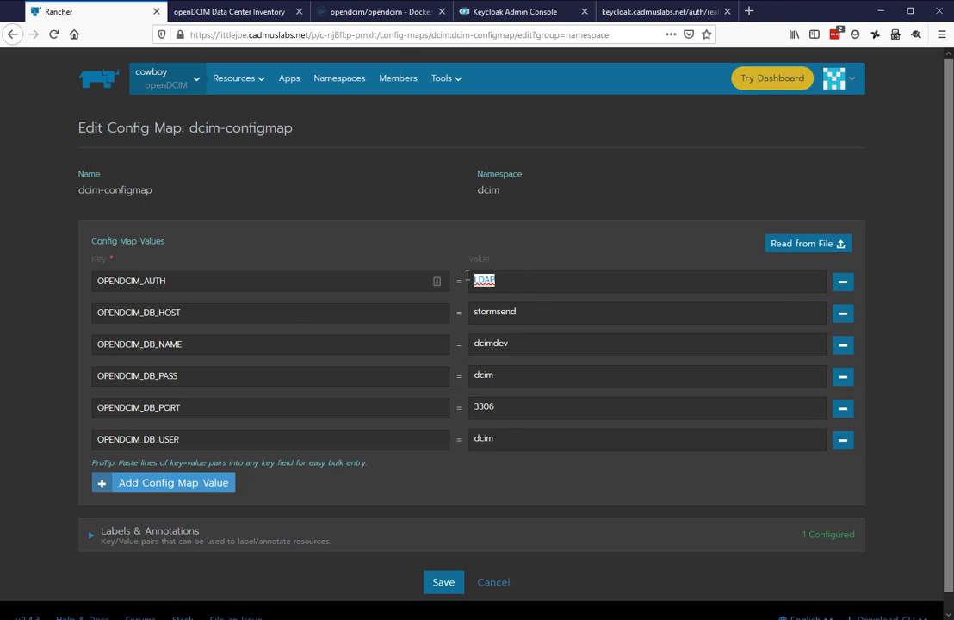
pyautogui.write('Saml')
pyautogui.click(444, 583)
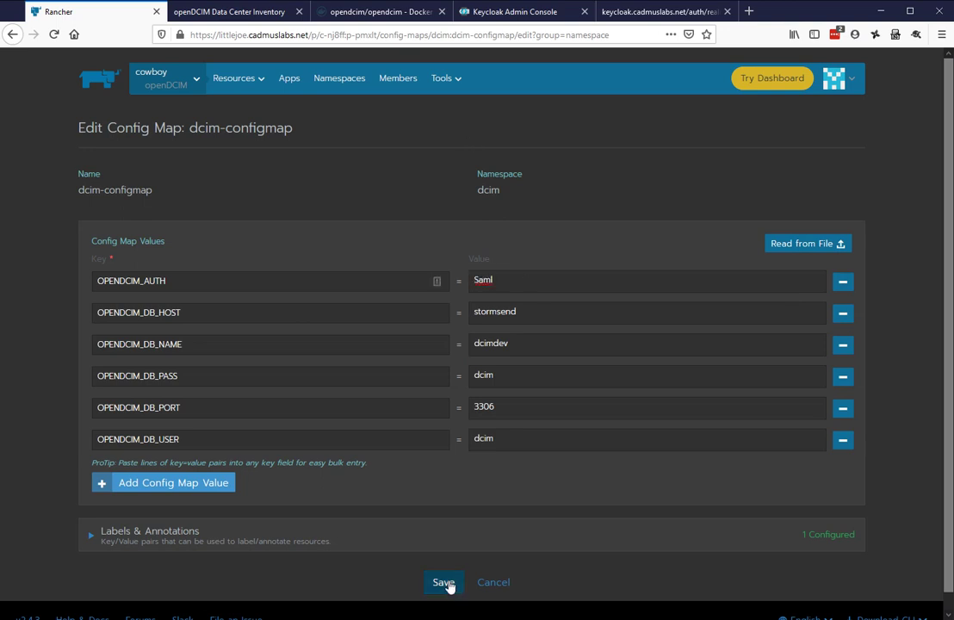
# Delete the running pod of the dcim workload so a fresh one is created
pyautogui.moveTo(230, 82)
pyautogui.click(231, 103)
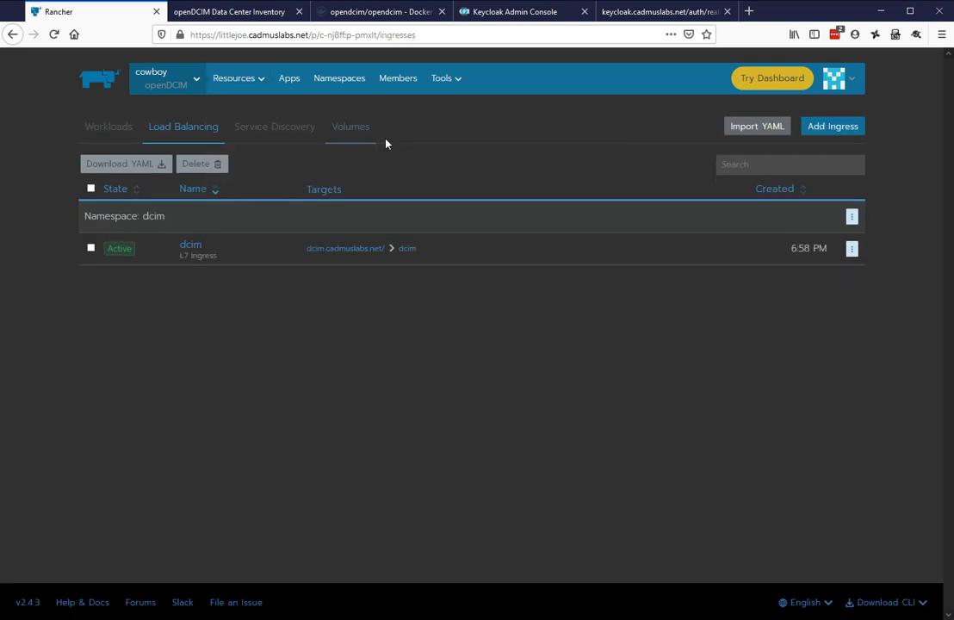
pyautogui.click(121, 129)
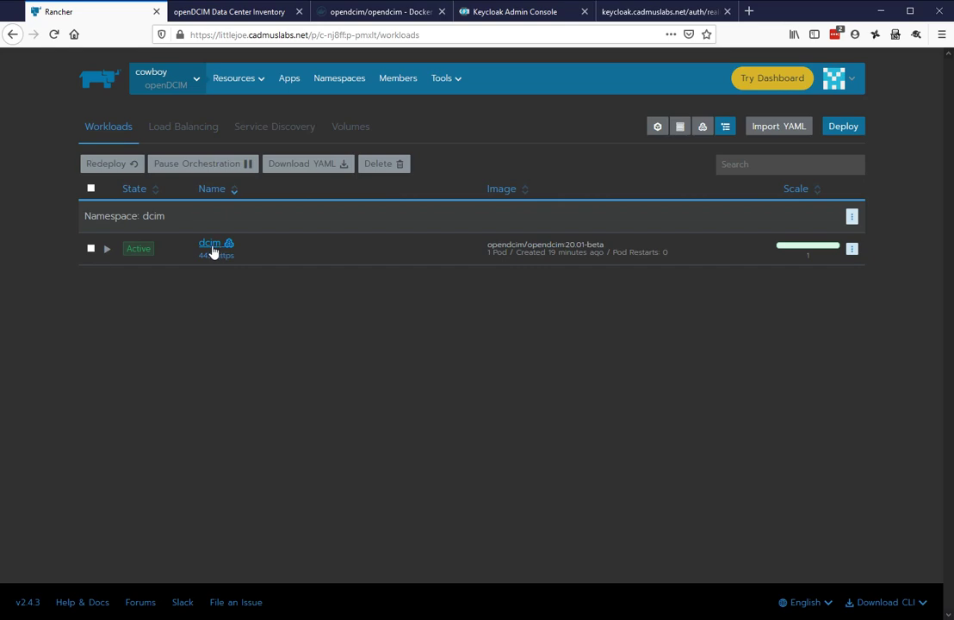
pyautogui.click(213, 248)
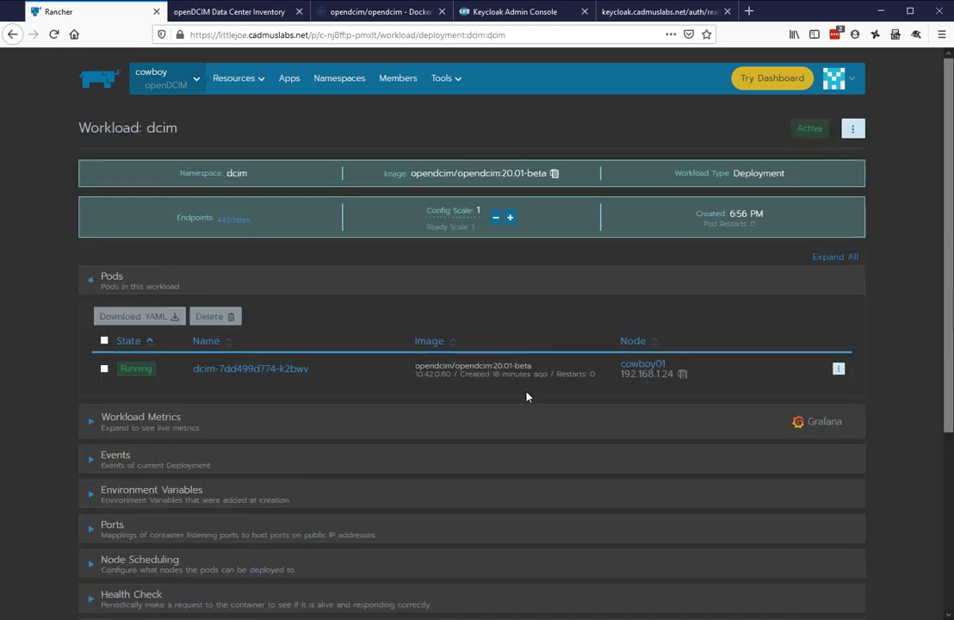
pyautogui.click(103, 369)
pyautogui.click(211, 317)
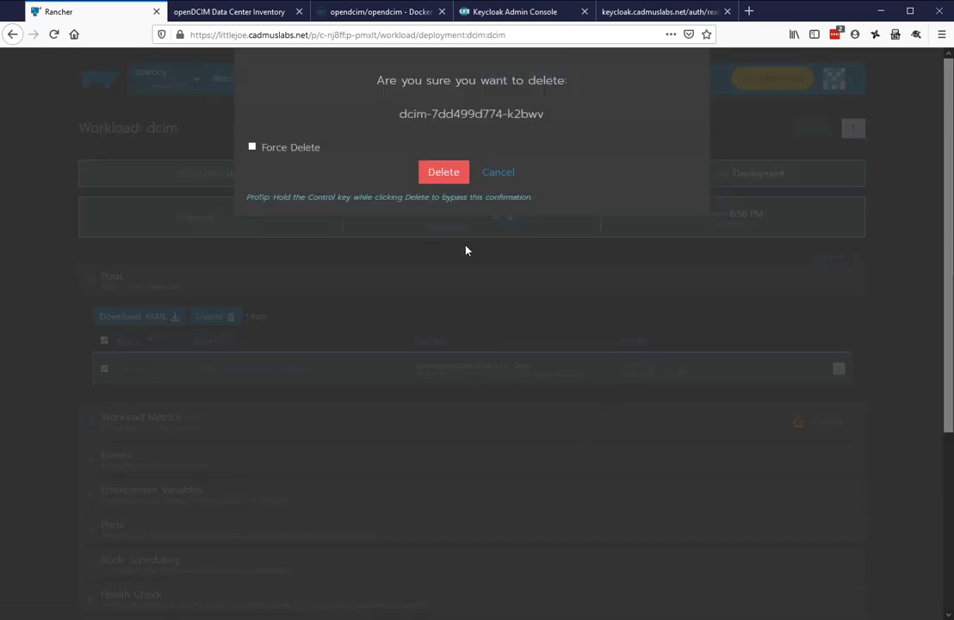
pyautogui.click(443, 171)
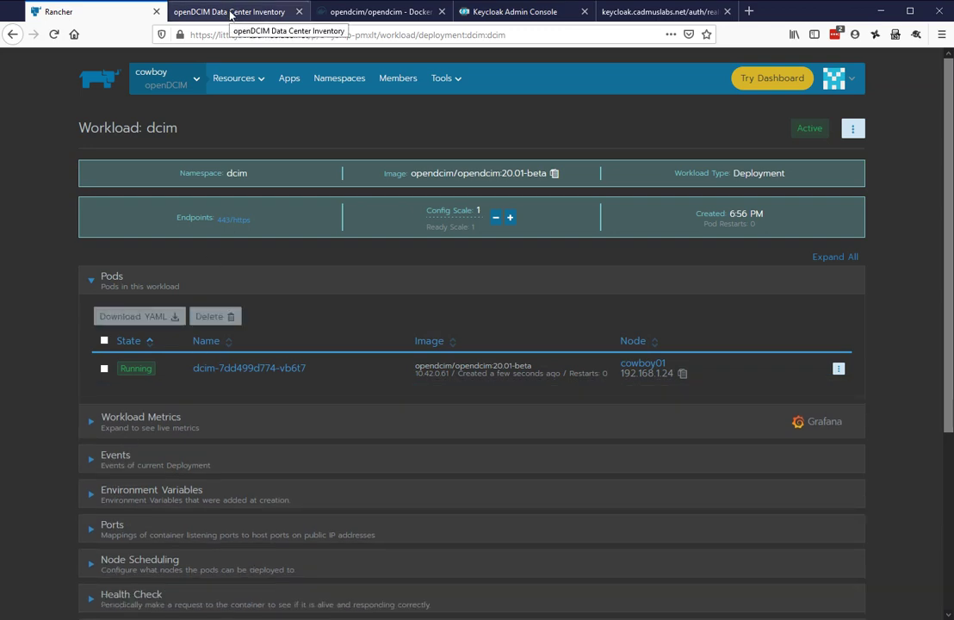
# Go to openDCIM's home page, then start entering the dcim address in the address bar
pyautogui.click(230, 14)
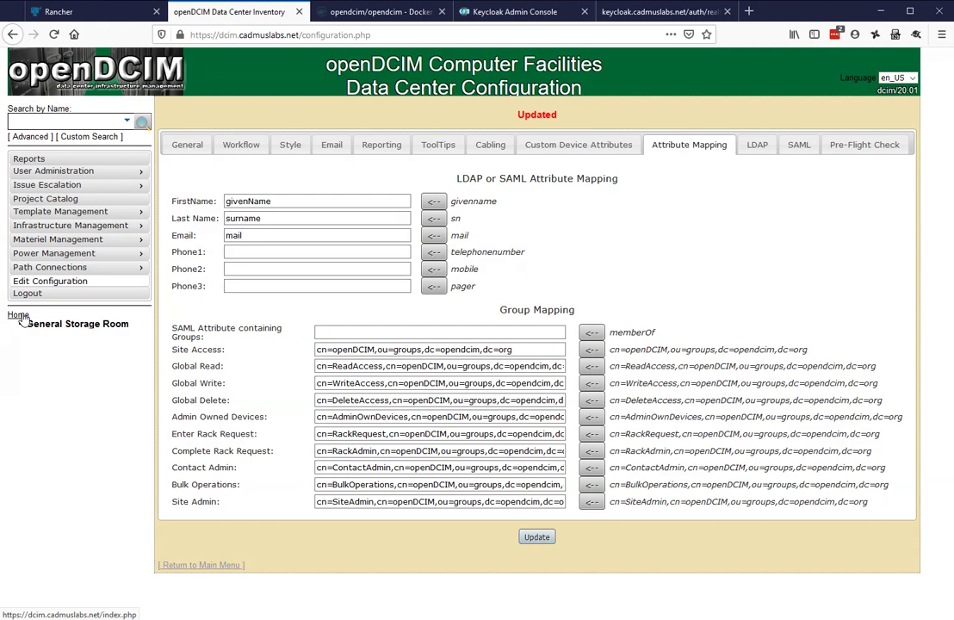
pyautogui.click(19, 315)
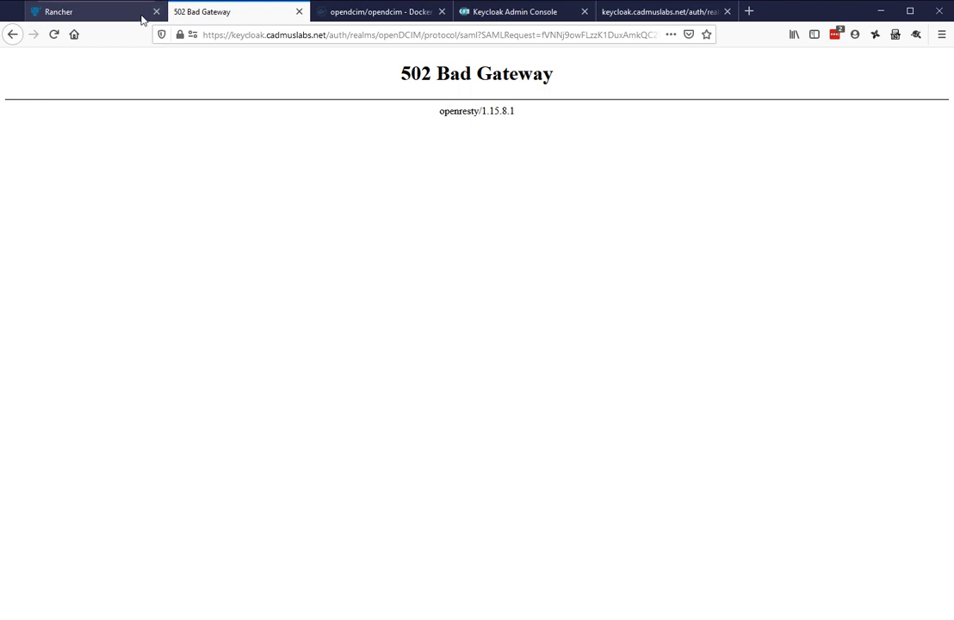
pyautogui.click(224, 34)
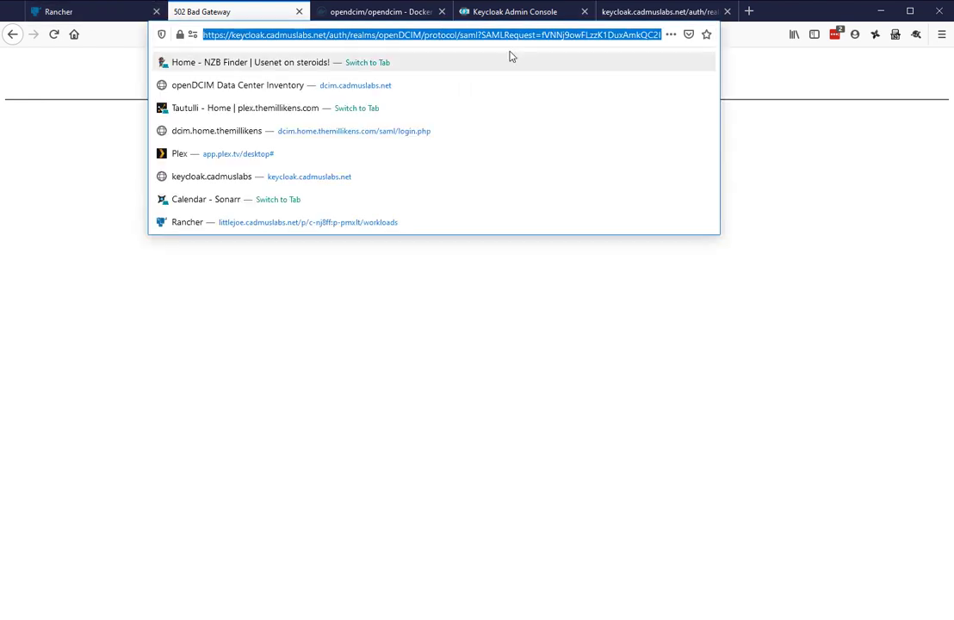
pyautogui.write('dcim')
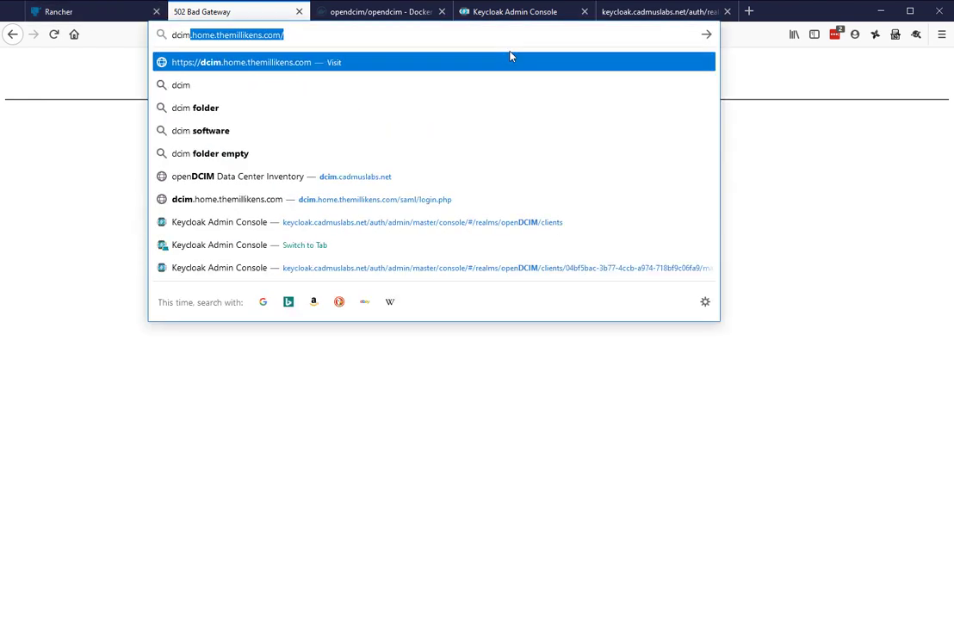
pyautogui.write('.cadmuslabs.net/')
# Load dcim.cadmuslabs.net and log in through Keycloak as dcimadmin with the account password
pyautogui.press('Return')
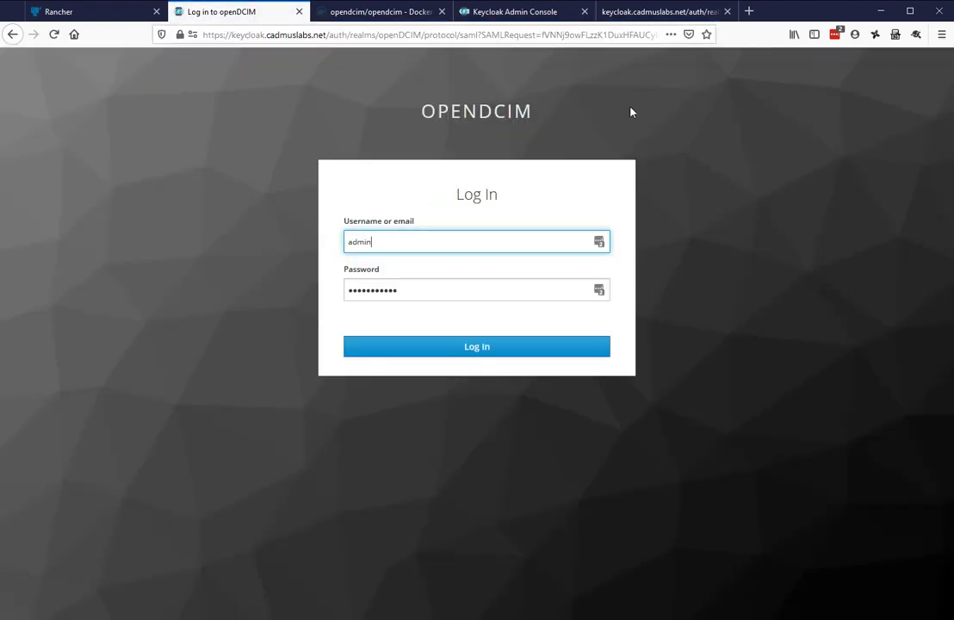
pyautogui.moveTo(383, 240); pyautogui.dragTo(290, 234)
pyautogui.write('dcimadmin')
pyautogui.press('Tab')
pyautogui.write('••••')
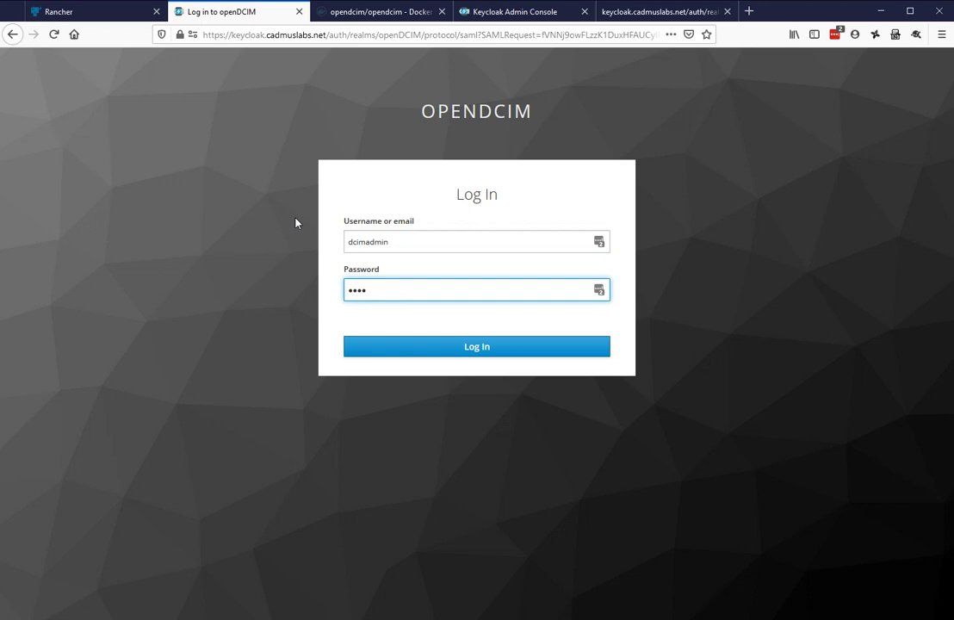
pyautogui.write('••••••')
pyautogui.click(474, 348)
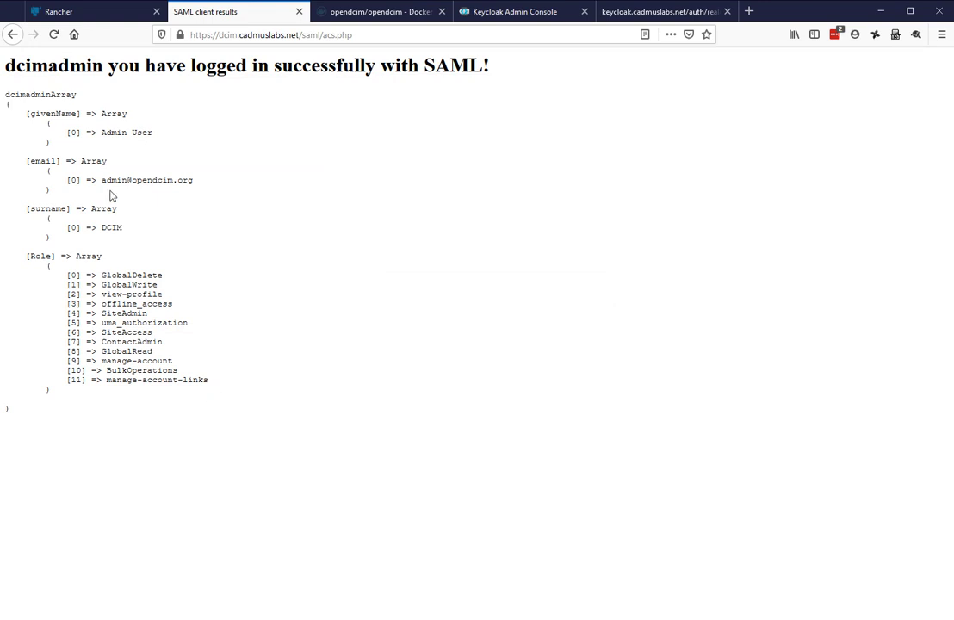
# Highlight the givenName, email, surname and Role attributes and the GlobalDelete role on the SAML results
pyautogui.moveTo(33, 113); pyautogui.dragTo(39, 153)
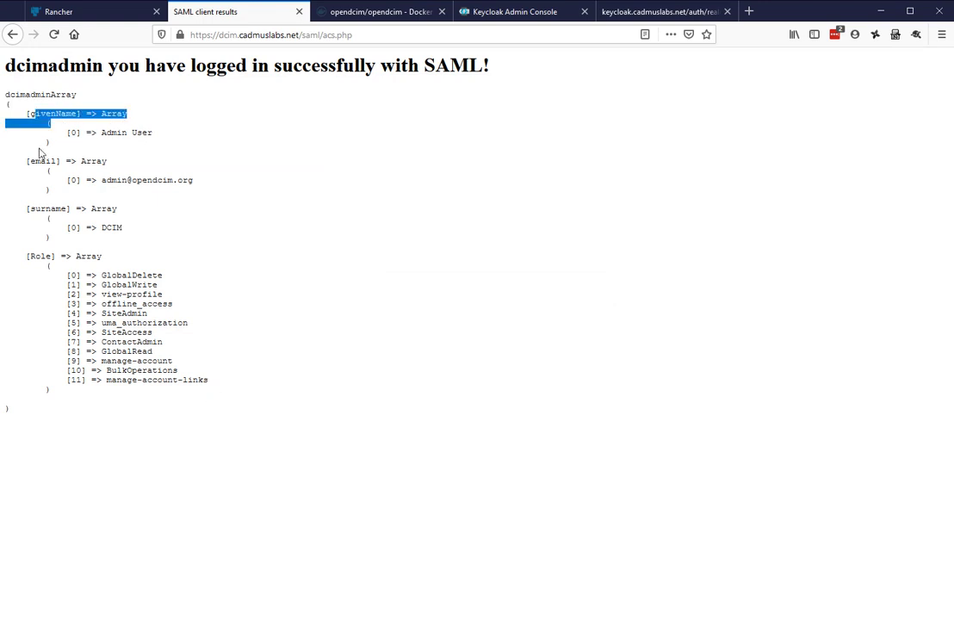
pyautogui.doubleClick(43, 161)
pyautogui.doubleClick(47, 208)
pyautogui.click(32, 256)
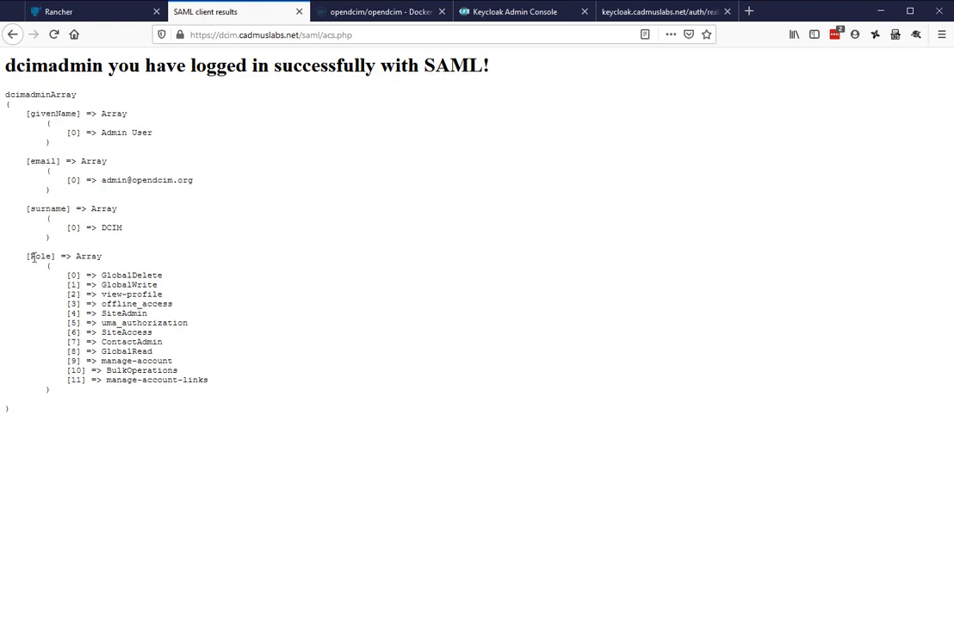
pyautogui.doubleClick(35, 256)
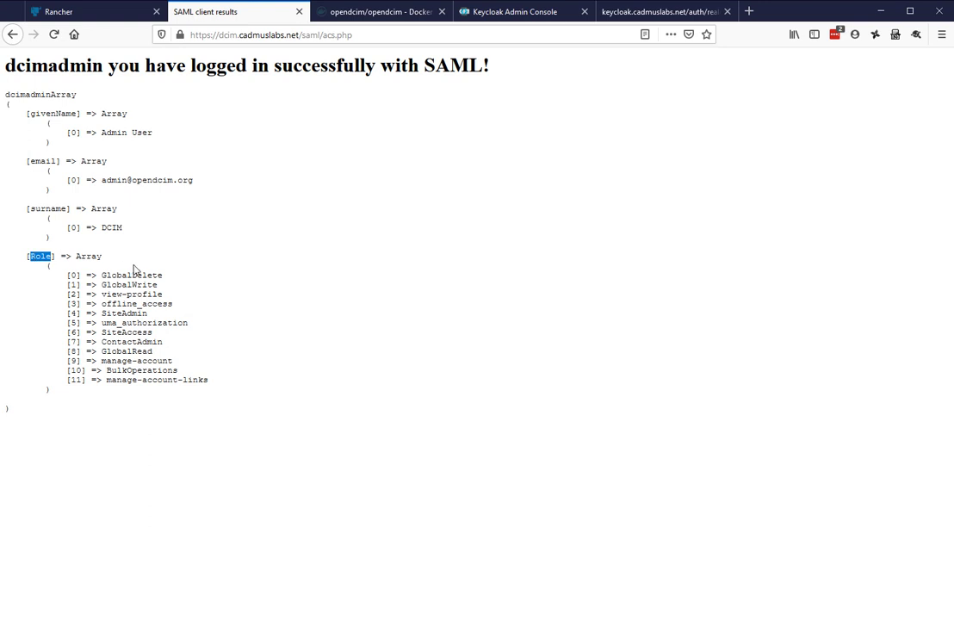
pyautogui.tripleClick(54, 273)
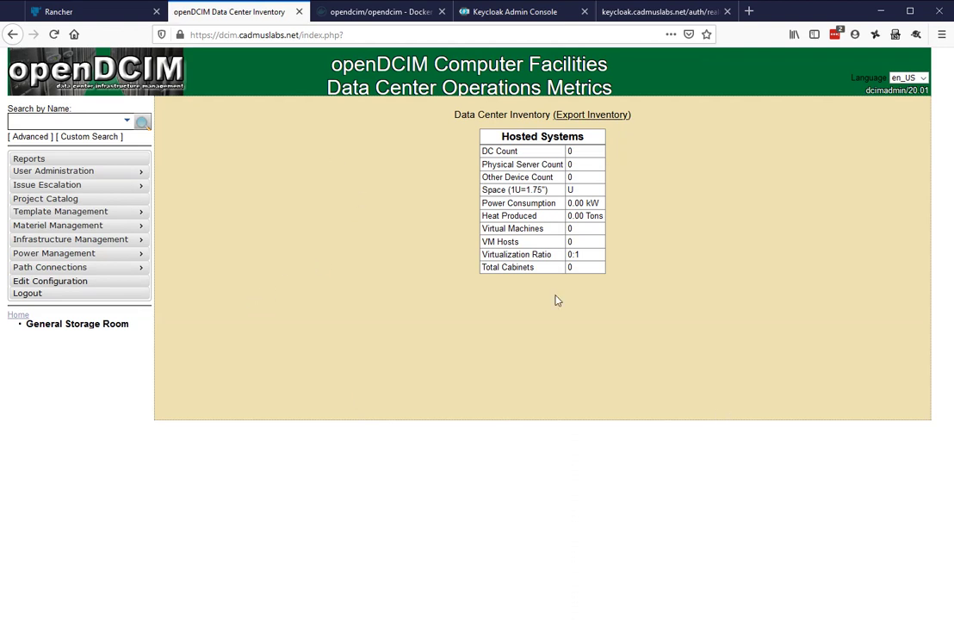
# Load the admin user in User Administration, inspect its name and phone fields, then open Data Center Configuration
pyautogui.moveTo(139, 175)
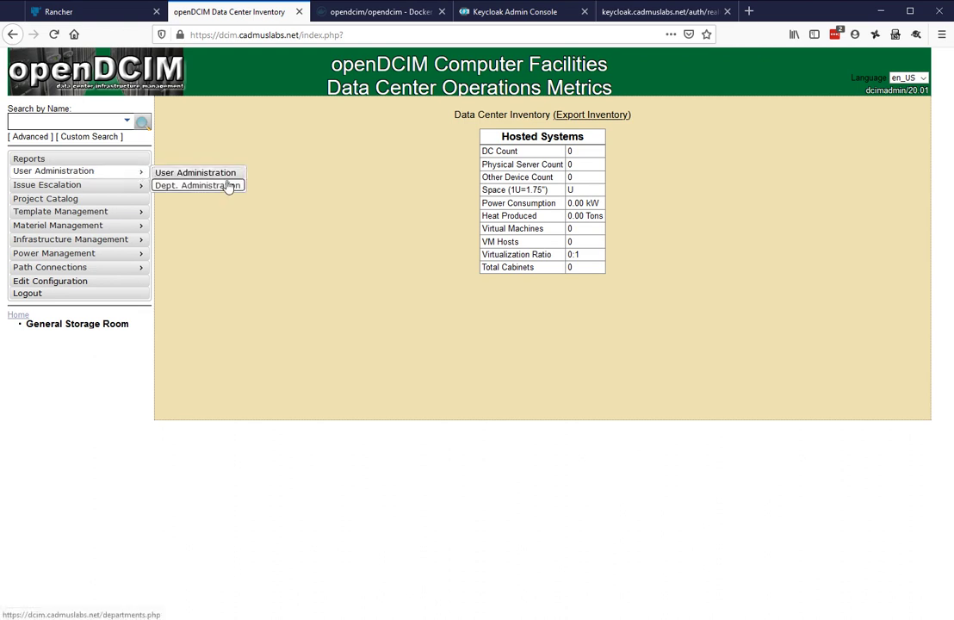
pyautogui.click(237, 176)
pyautogui.click(560, 116)
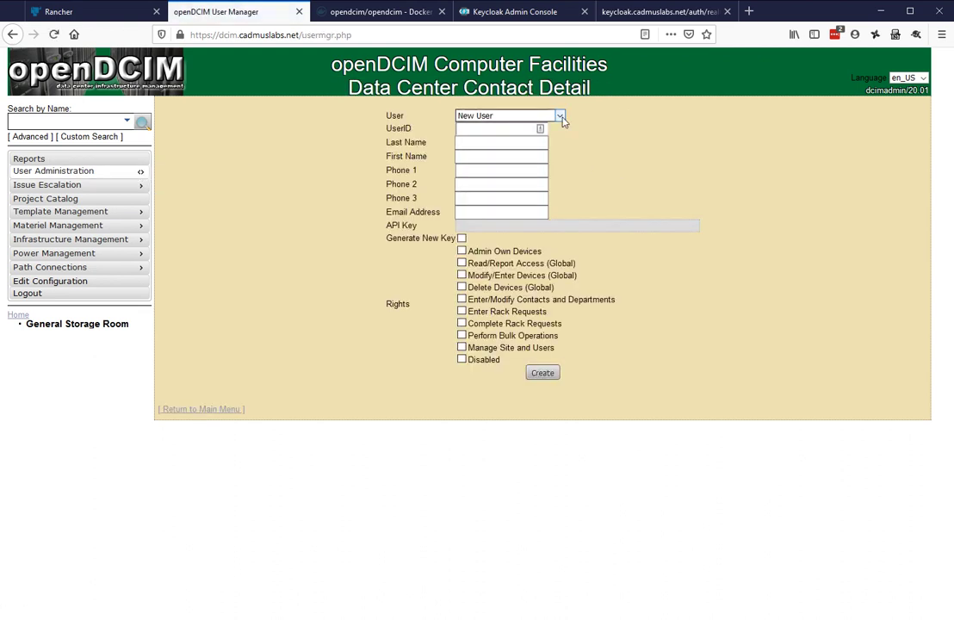
pyautogui.click(522, 161)
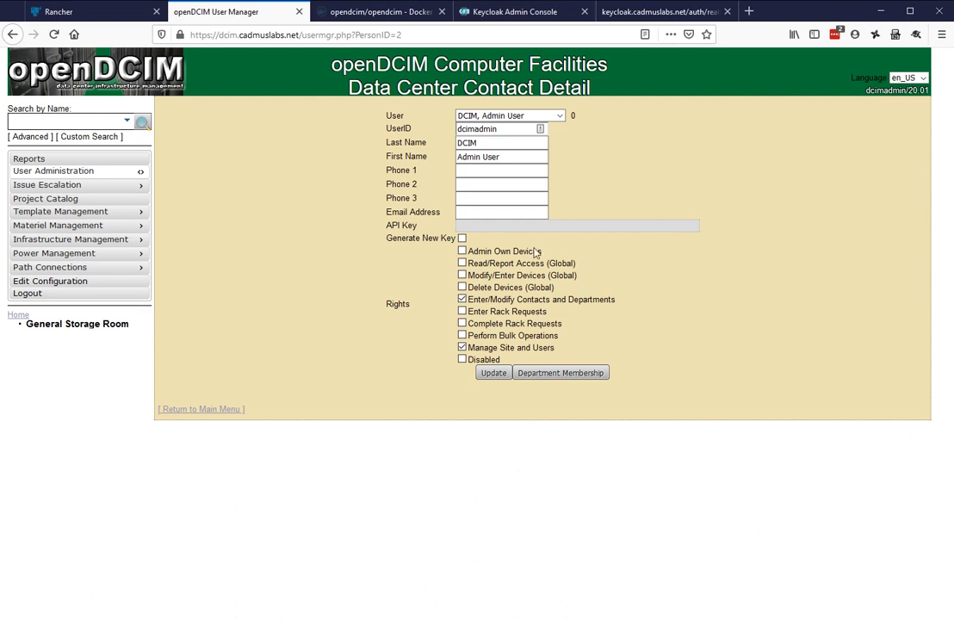
pyautogui.click(495, 146)
pyautogui.click(517, 157)
pyautogui.click(512, 156)
pyautogui.click(488, 140)
pyautogui.click(527, 198)
pyautogui.click(43, 281)
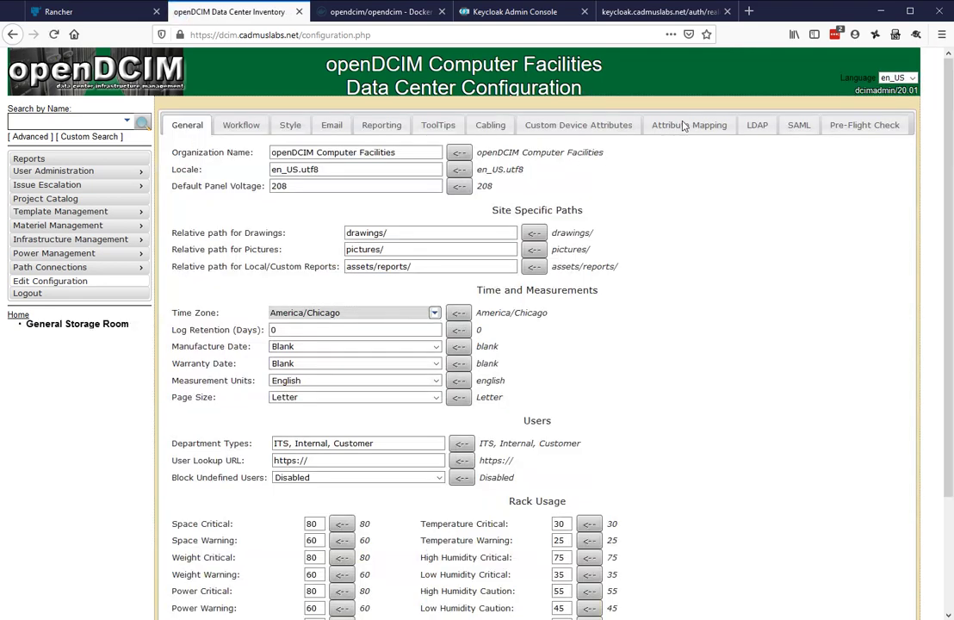
# Set the SAML group attribute to Role on the Attribute Mapping tab
pyautogui.click(683, 124)
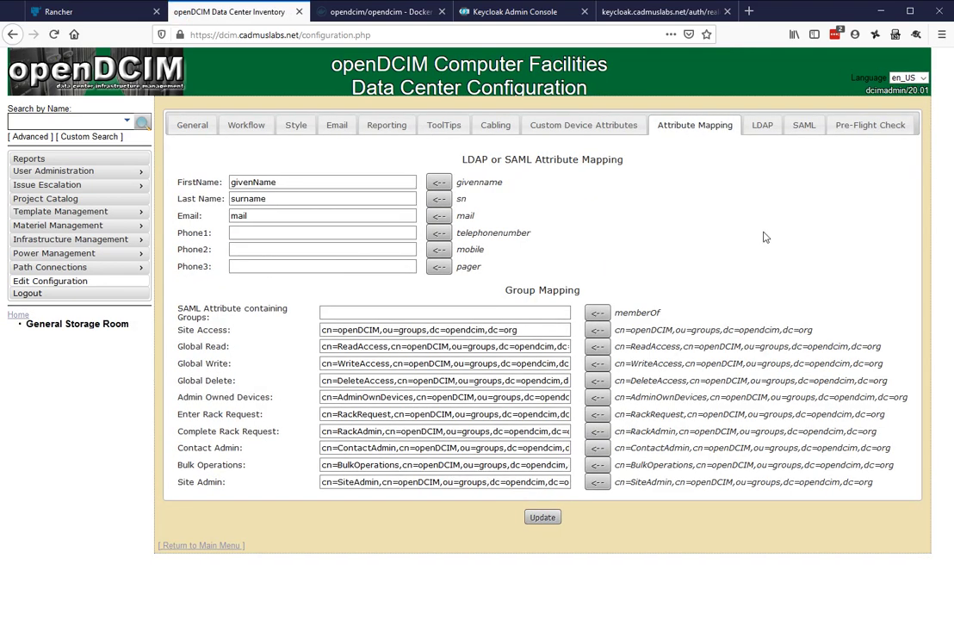
pyautogui.click(449, 313)
pyautogui.click(668, 228)
pyautogui.write('Role')
pyautogui.press('Tab')
# Map Site Access to SiteAccess and Global Read to GlobalRead
pyautogui.click(517, 330)
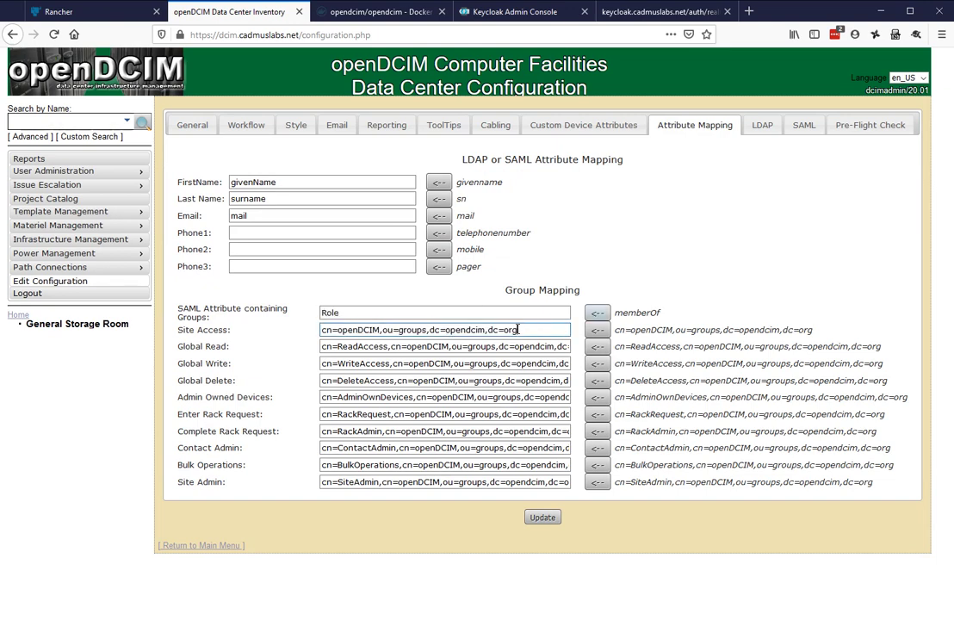
pyautogui.moveTo(517, 329); pyautogui.dragTo(303, 336)
pyautogui.write('SiteA')
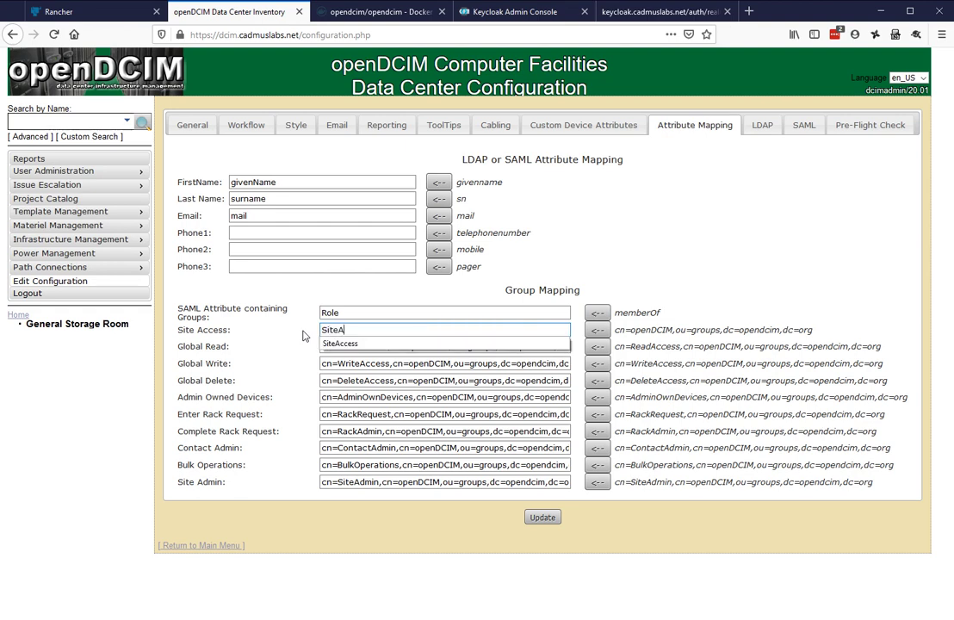
pyautogui.press('Down')
pyautogui.press('Return')
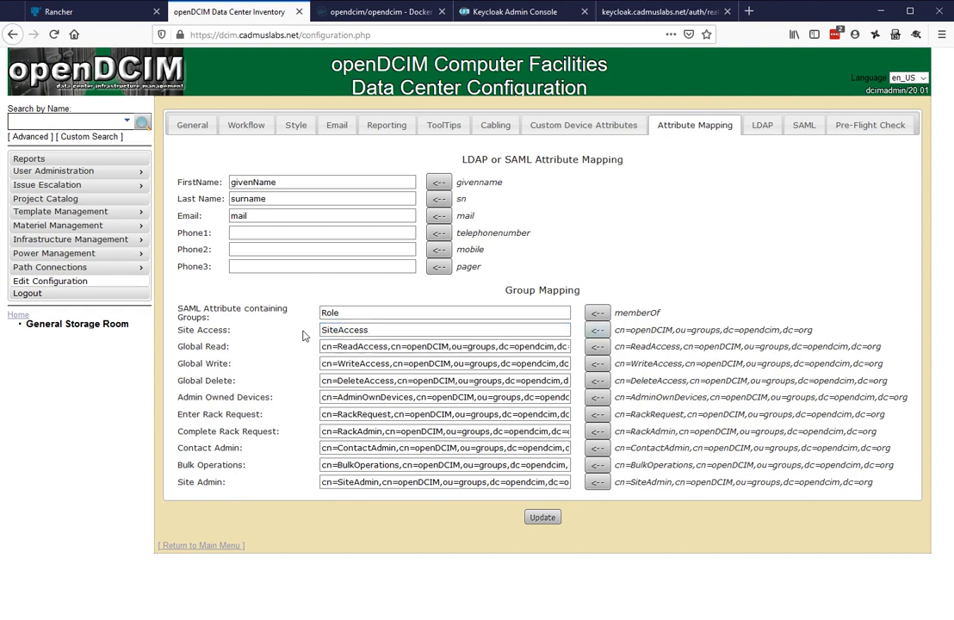
pyautogui.press('Tab')
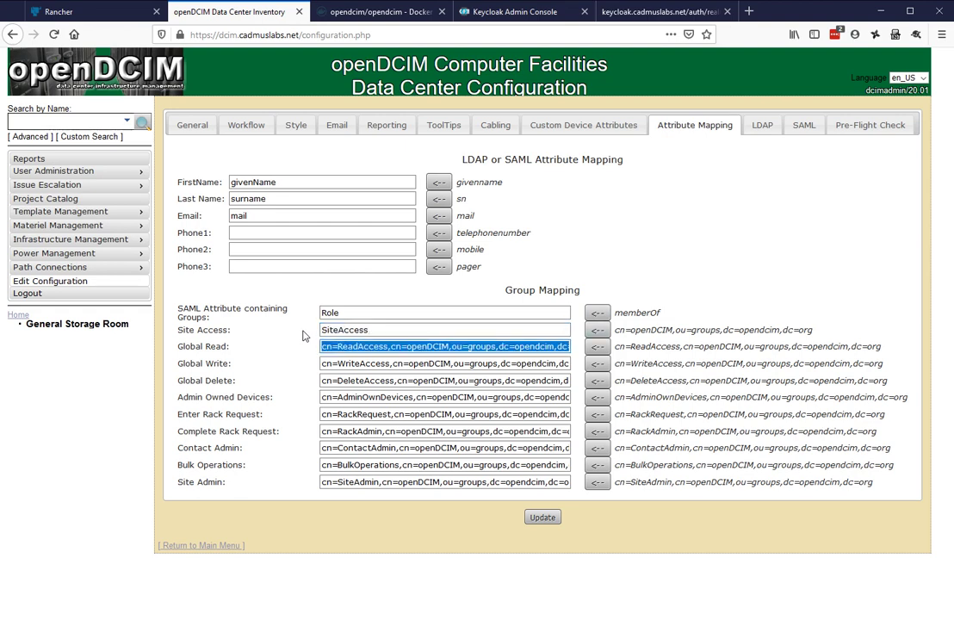
pyautogui.write('Glo')
pyautogui.press('Down')
pyautogui.press('Return')
pyautogui.press('Tab')
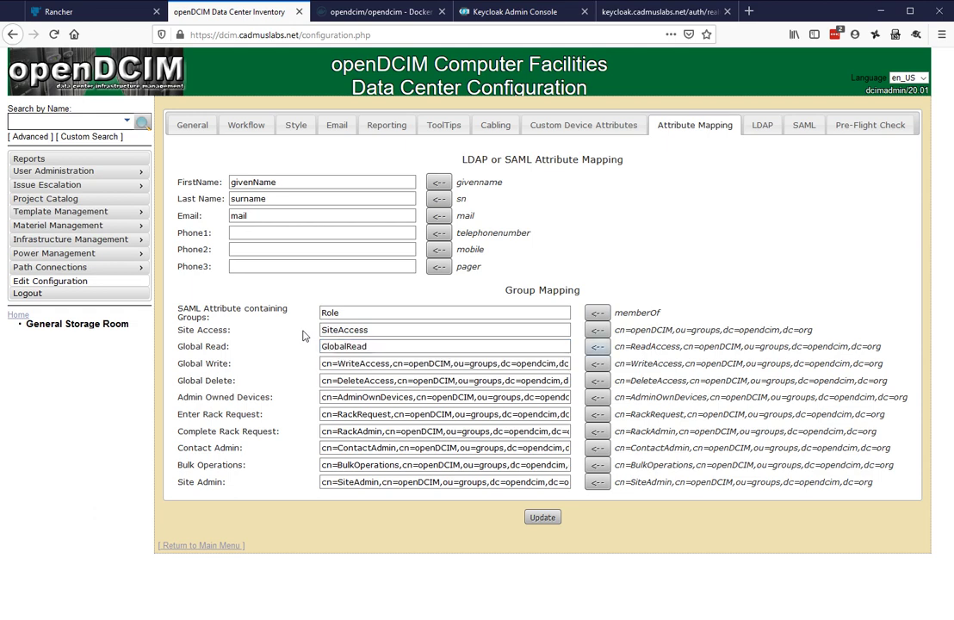
pyautogui.press('Tab')
# Map Global Write, Global Delete and Admin Owned Devices to GlobalWrite, GlobalDelete and AdminOwnDevices
pyautogui.write('Glo')
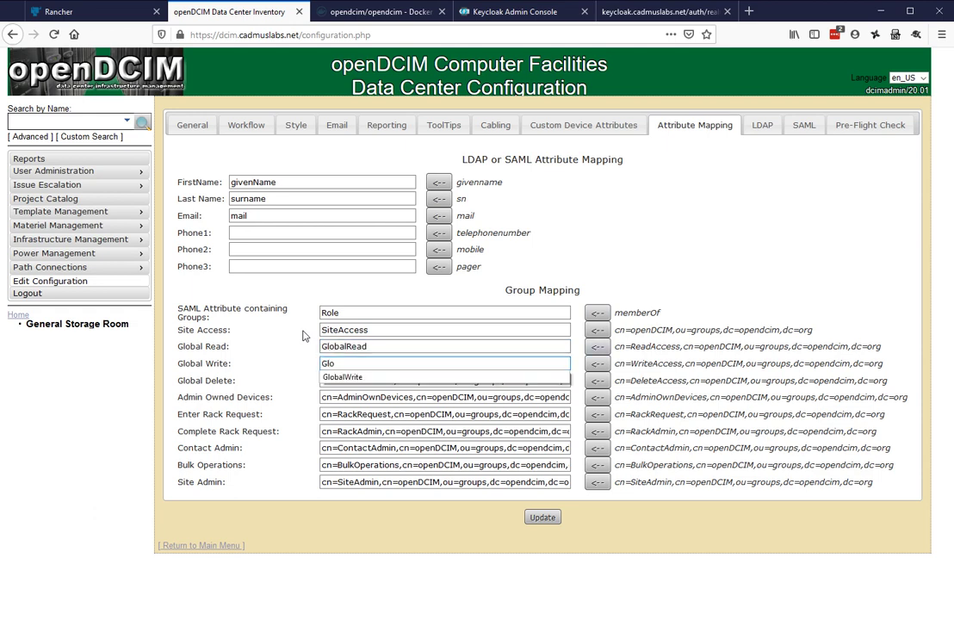
pyautogui.press('Down')
pyautogui.press('Return')
pyautogui.press('Tab')
pyautogui.press('Tab')
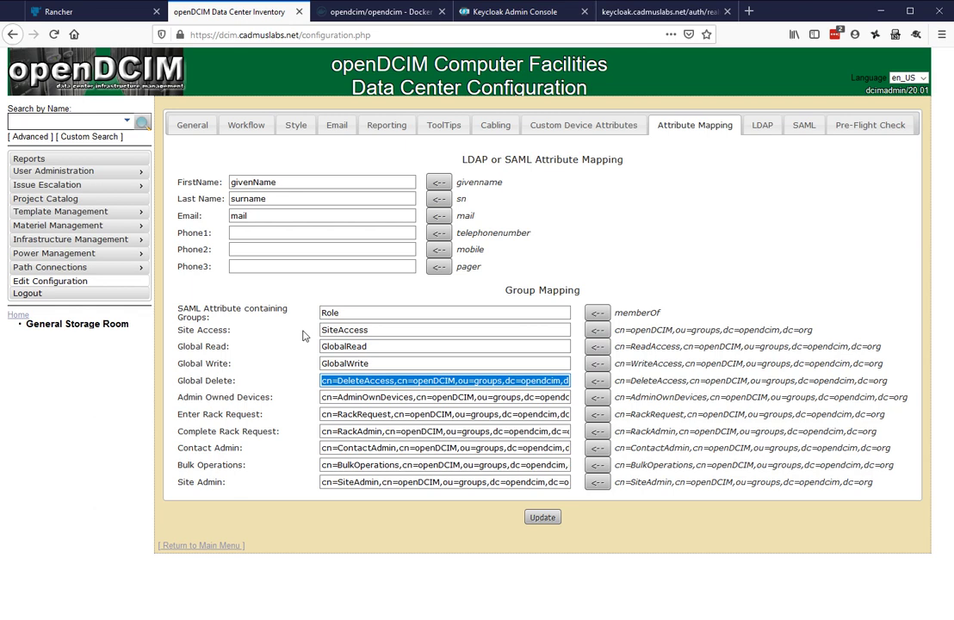
pyautogui.write('Glo')
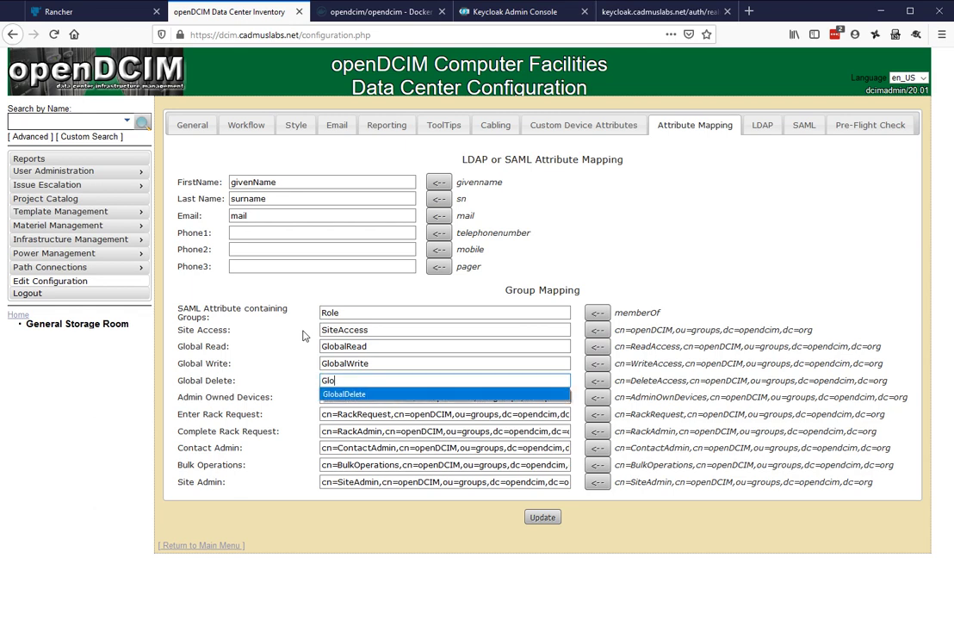
pyautogui.press('Down')
pyautogui.press('Return')
pyautogui.press('Tab')
pyautogui.press('Tab')
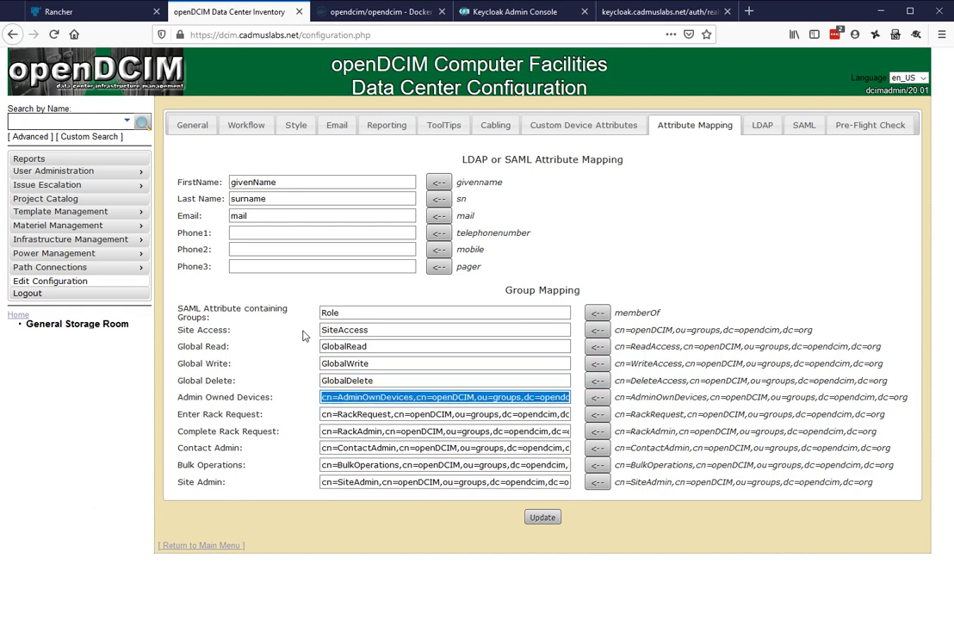
pyautogui.press('BackSpace')
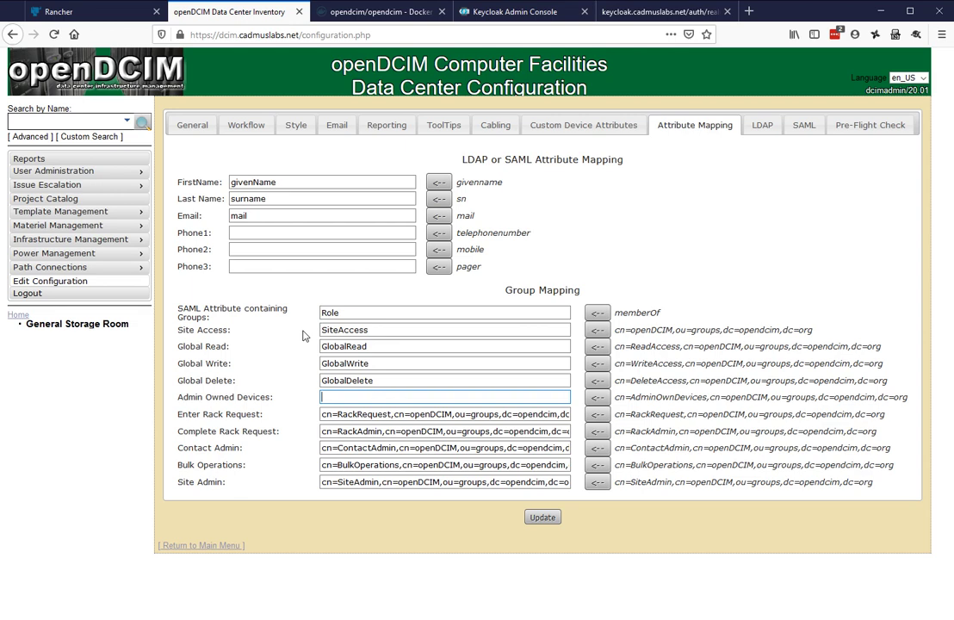
pyautogui.write('AdminO')
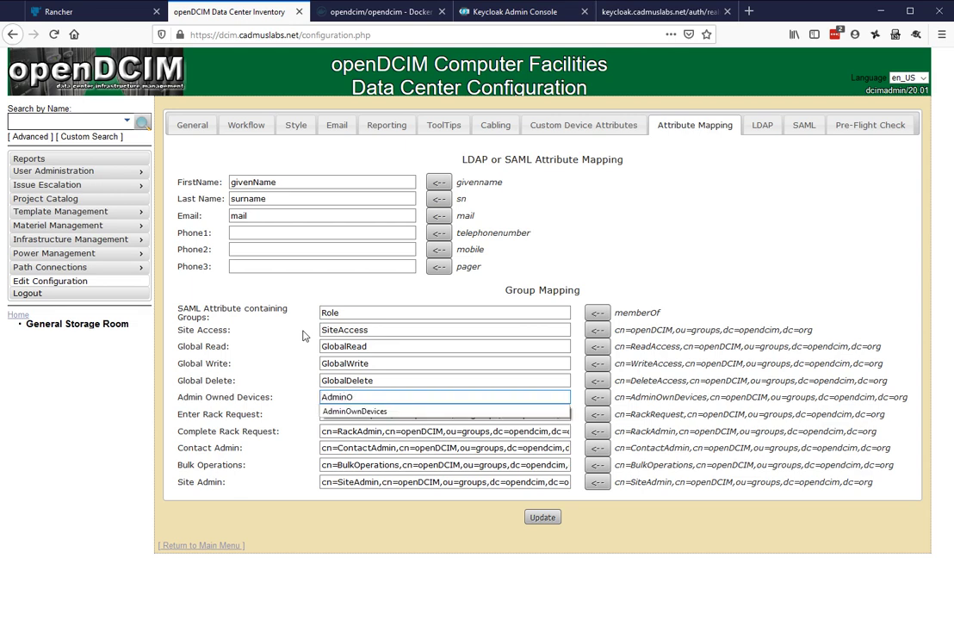
pyautogui.write('wnDevices')
pyautogui.press('Tab')
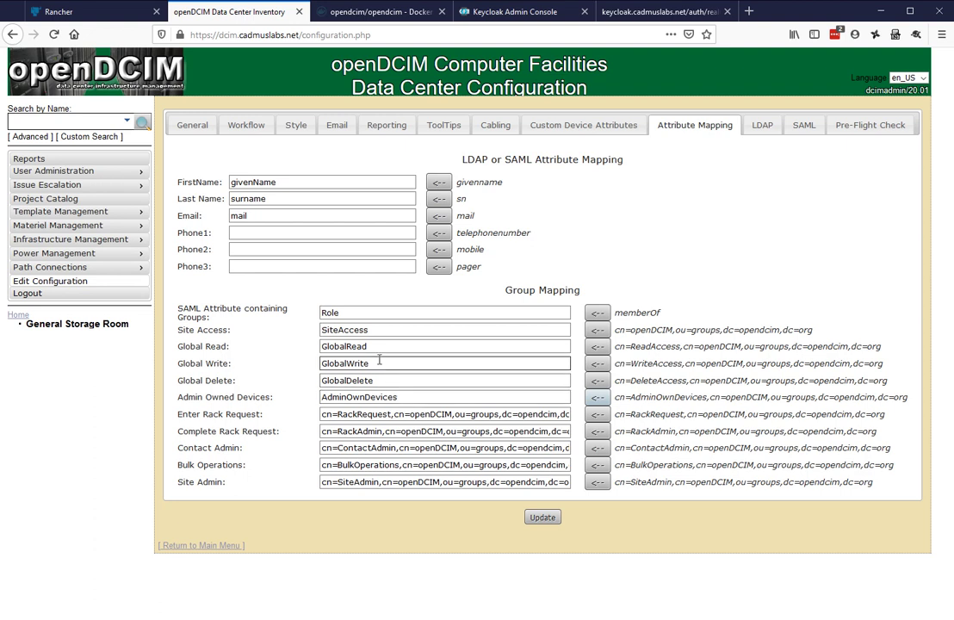
# Map Enter Rack Request to EnterRackRequests and Complete Rack Request to ProcessRackRequests
pyautogui.tripleClick(438, 415)
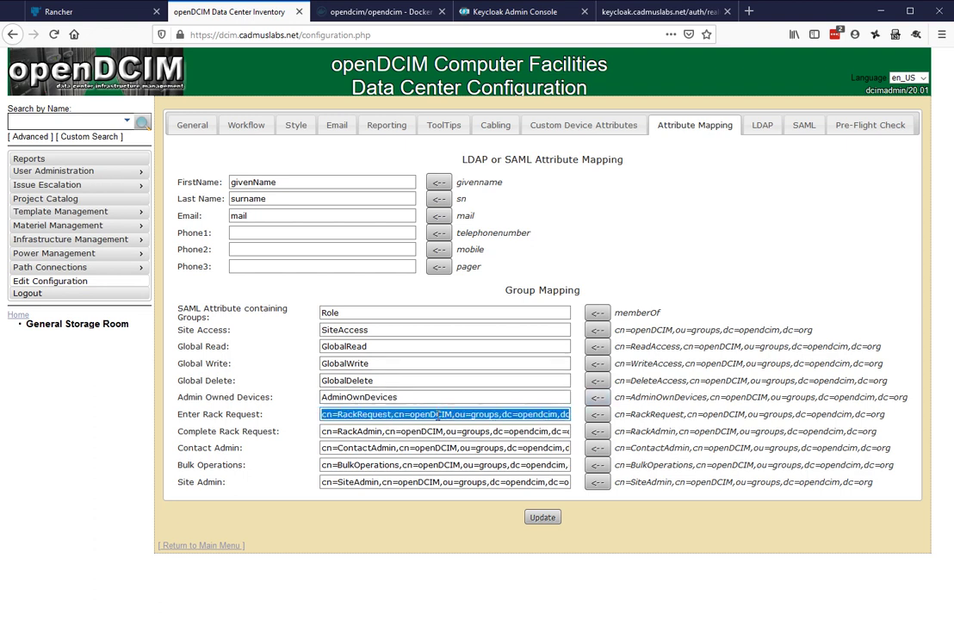
pyautogui.press('BackSpace')
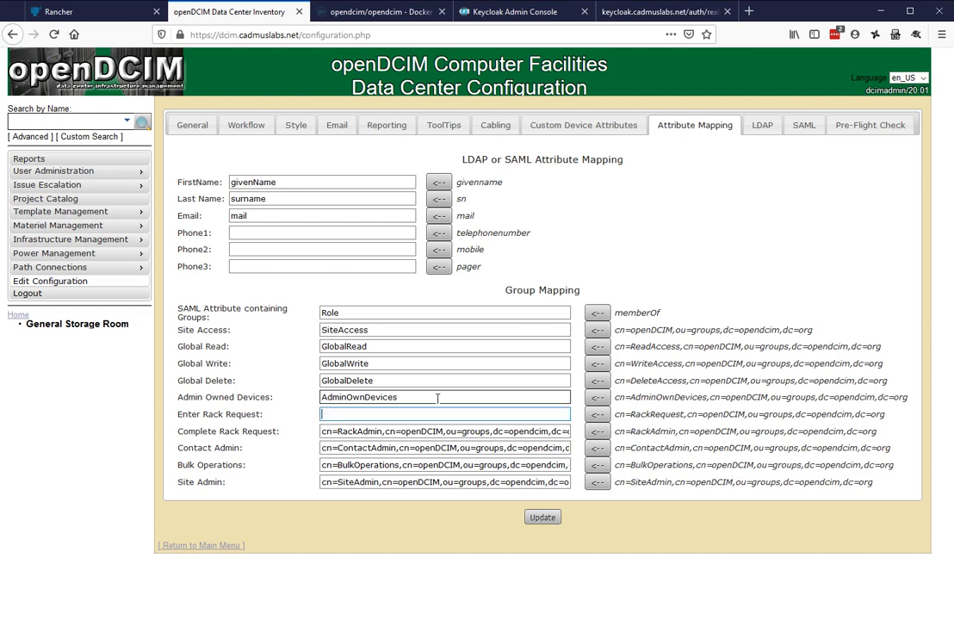
pyautogui.write('EnterRackRequests')
pyautogui.press('Tab')
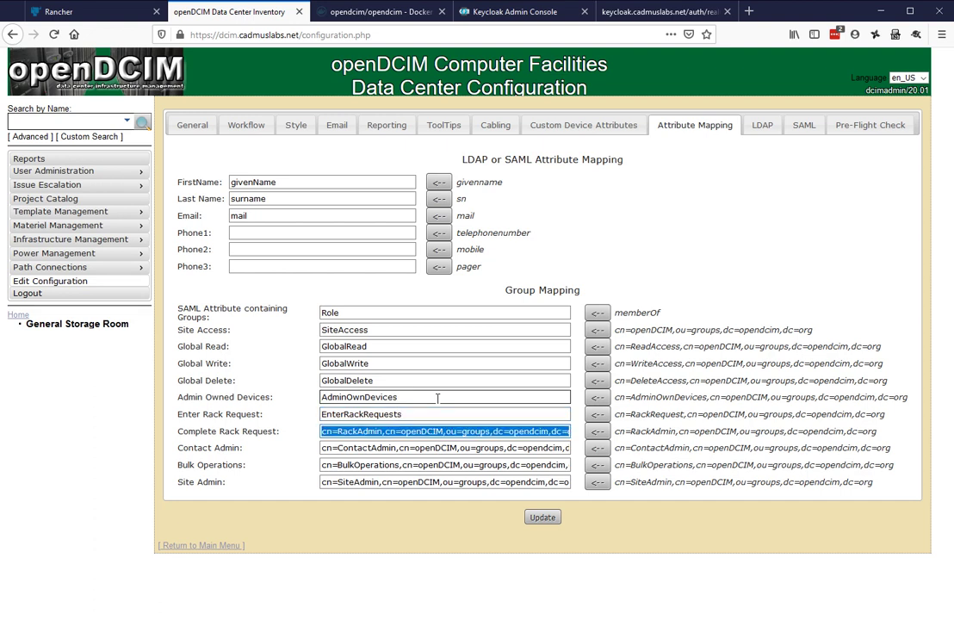
pyautogui.press('BackSpace')
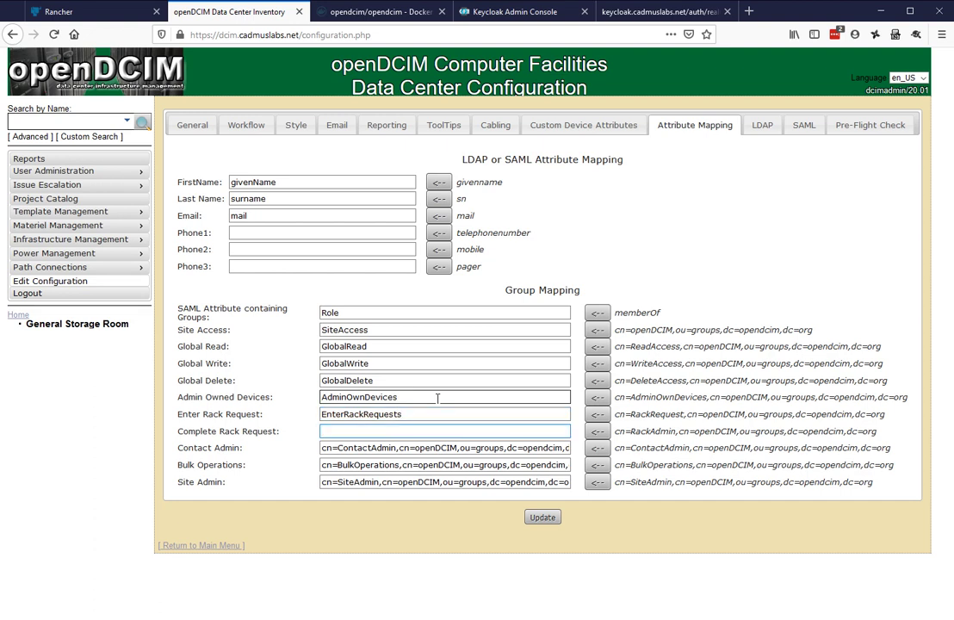
pyautogui.write('ProcessRackRequests')
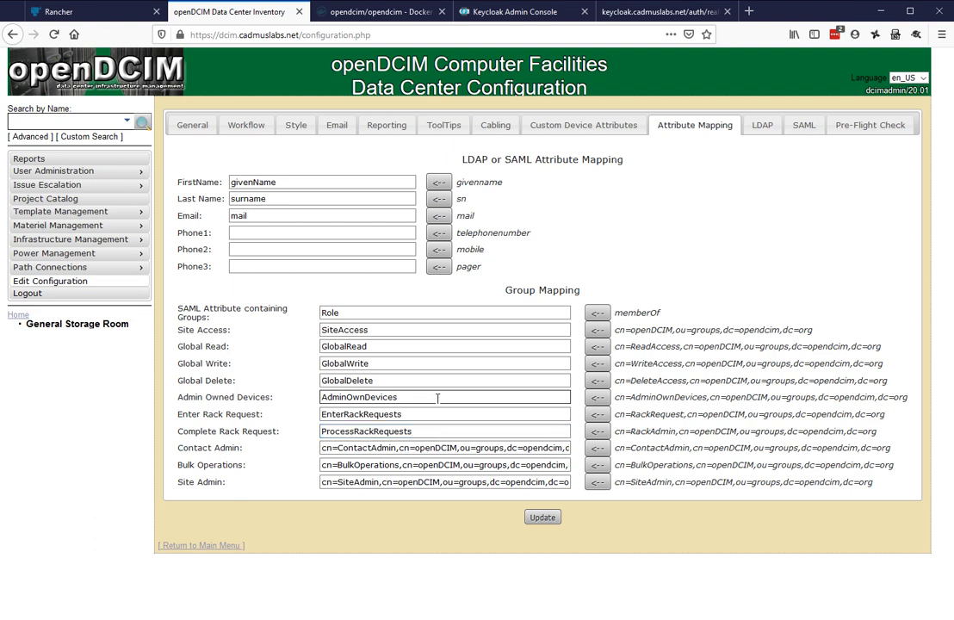
# Map Contact Admin, Bulk Operations and Site Admin to ContactAdmin, BulkOperations and SiteAdmin
pyautogui.press('Tab')
pyautogui.write('Contact')
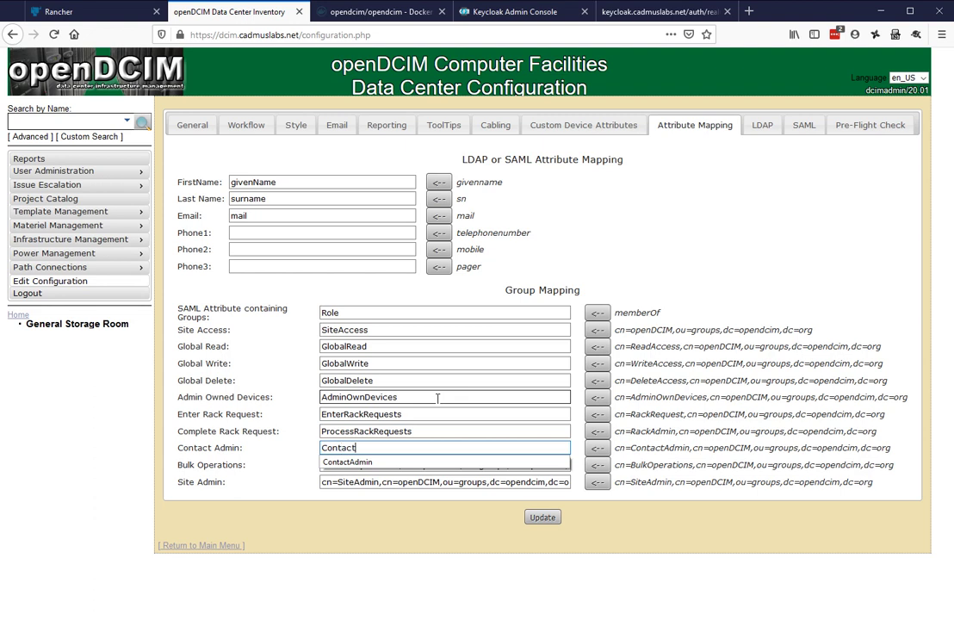
pyautogui.write('Admin')
pyautogui.press('Tab')
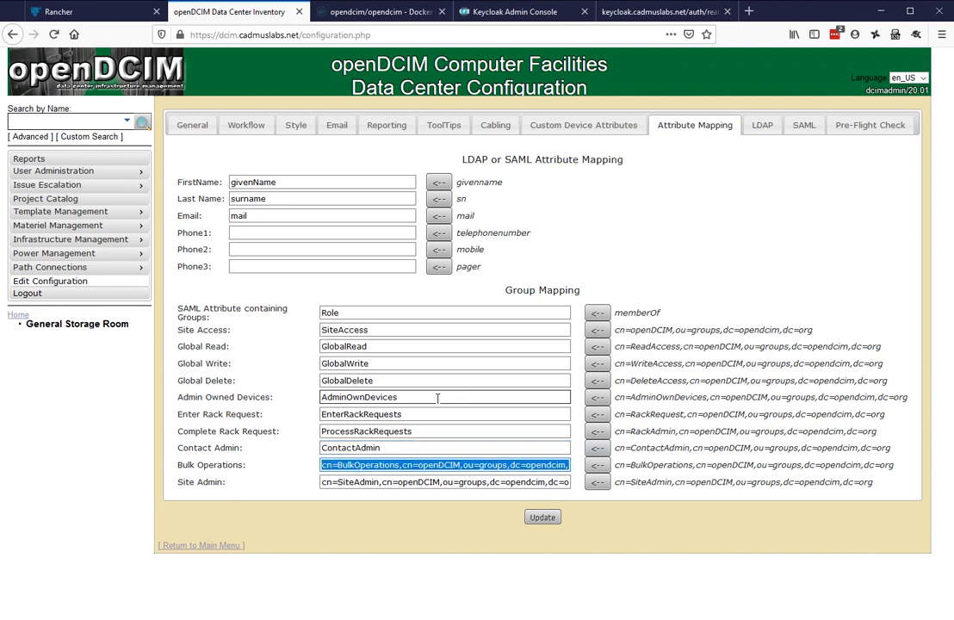
pyautogui.write('B')
pyautogui.press('Down')
pyautogui.press('Return')
pyautogui.press('Tab')
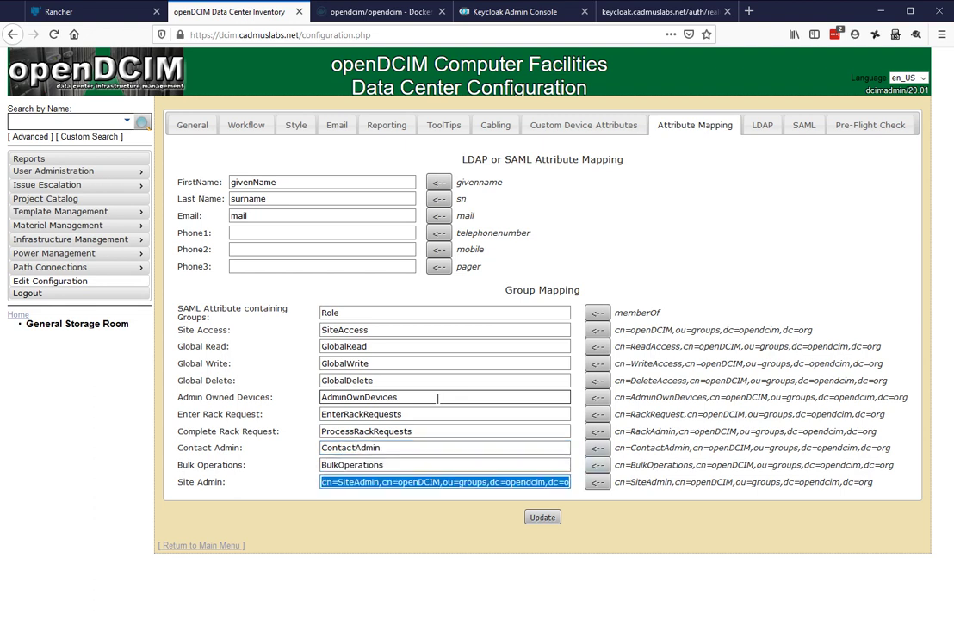
pyautogui.write('Site')
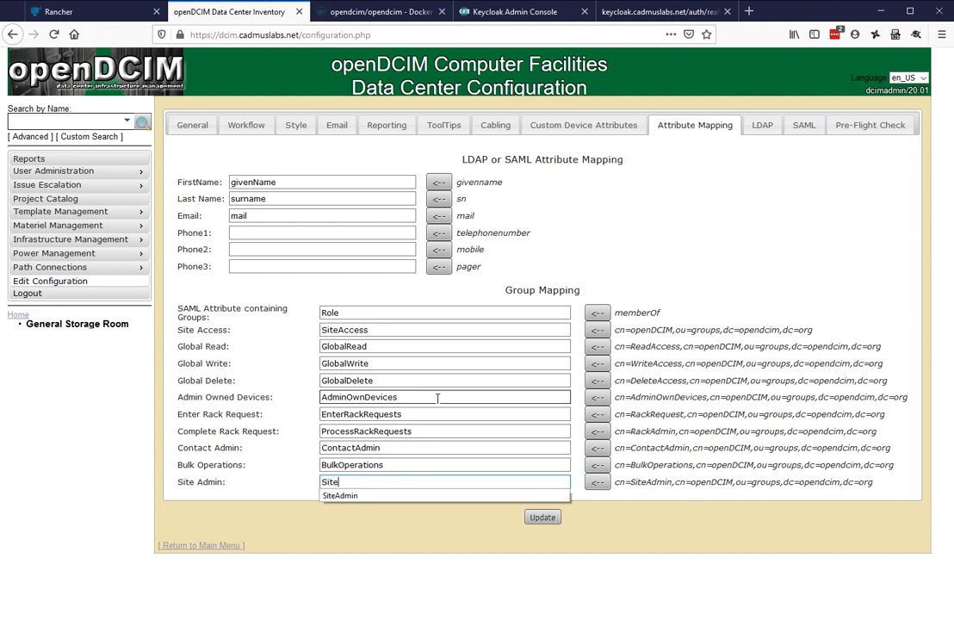
pyautogui.press('Down')
pyautogui.press('Return')
pyautogui.press('Tab')
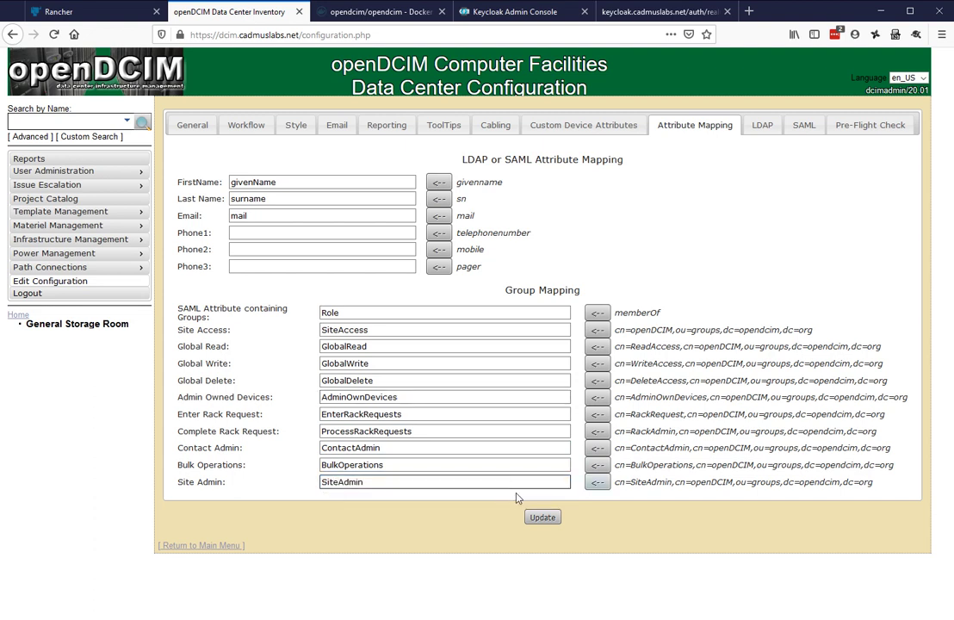
# Save the attribute mapping with Update and check the reloaded Role and group values
pyautogui.click(551, 519)
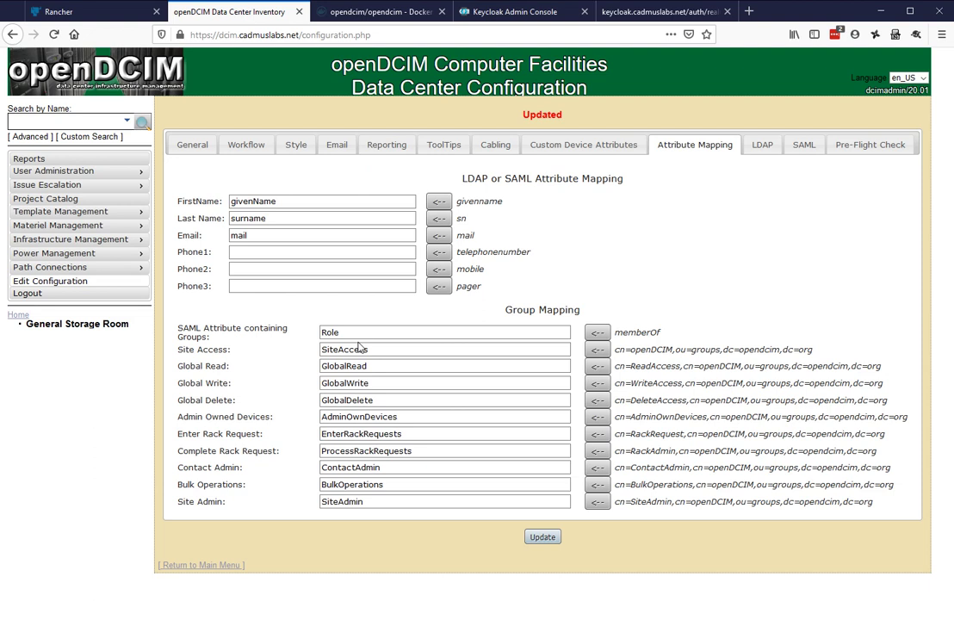
pyautogui.doubleClick(382, 338)
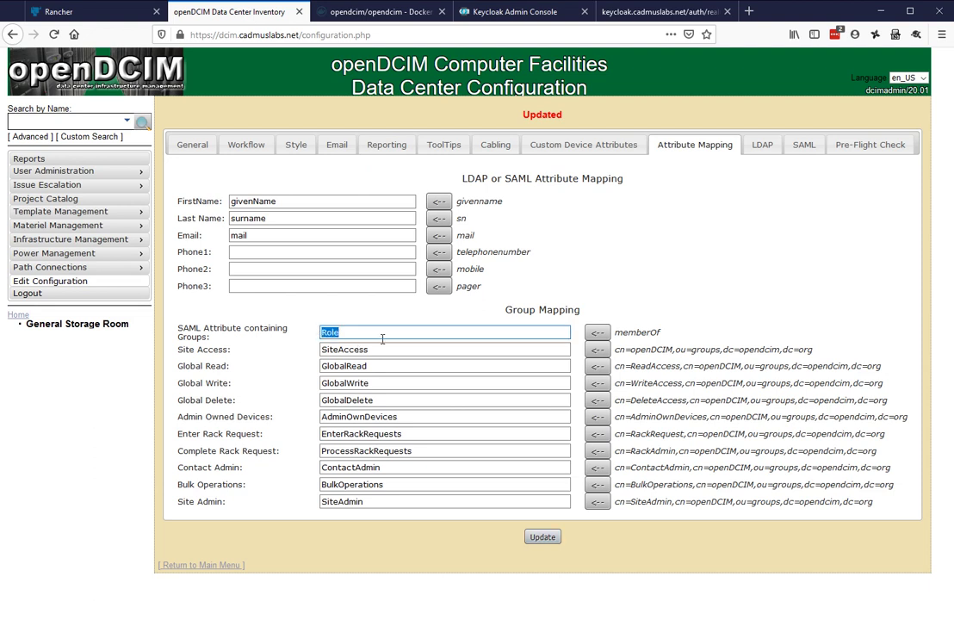
pyautogui.click(374, 539)
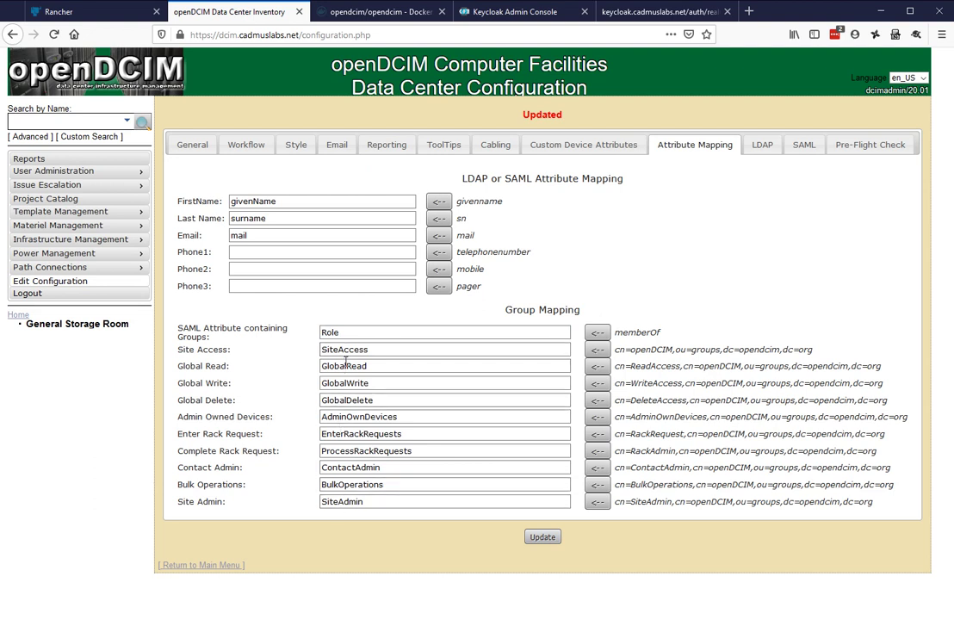
pyautogui.click(381, 416)
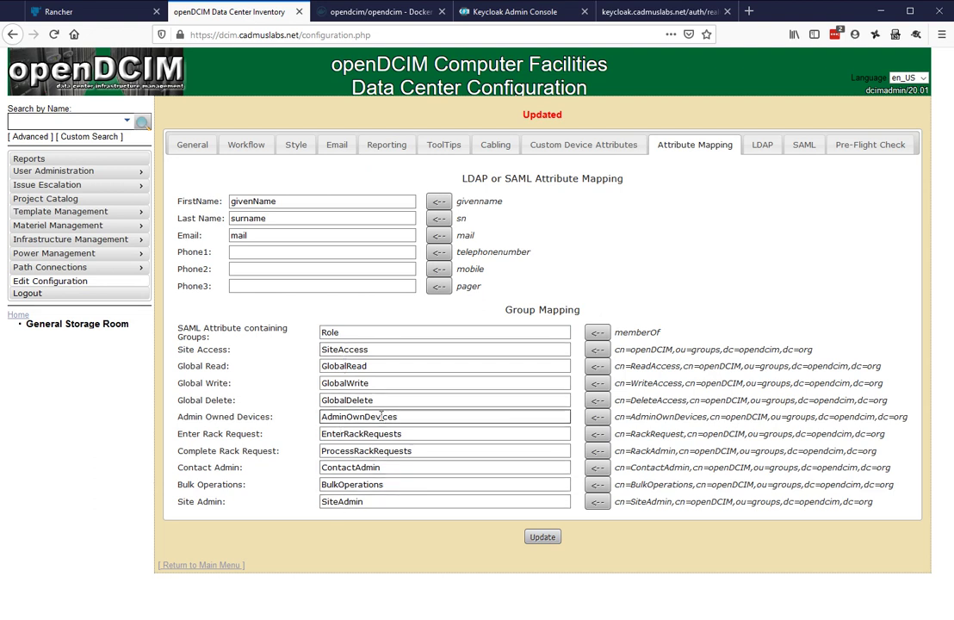
pyautogui.moveTo(141, 177)
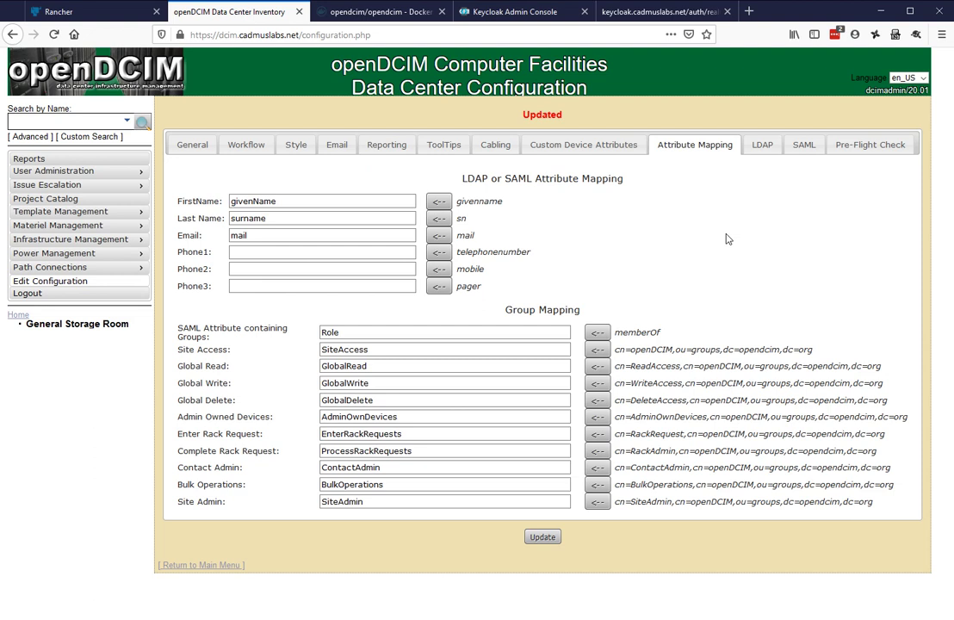
# Blank out the Emergency Bypass Password on the LDAP tab and save the configuration
pyautogui.click(770, 148)
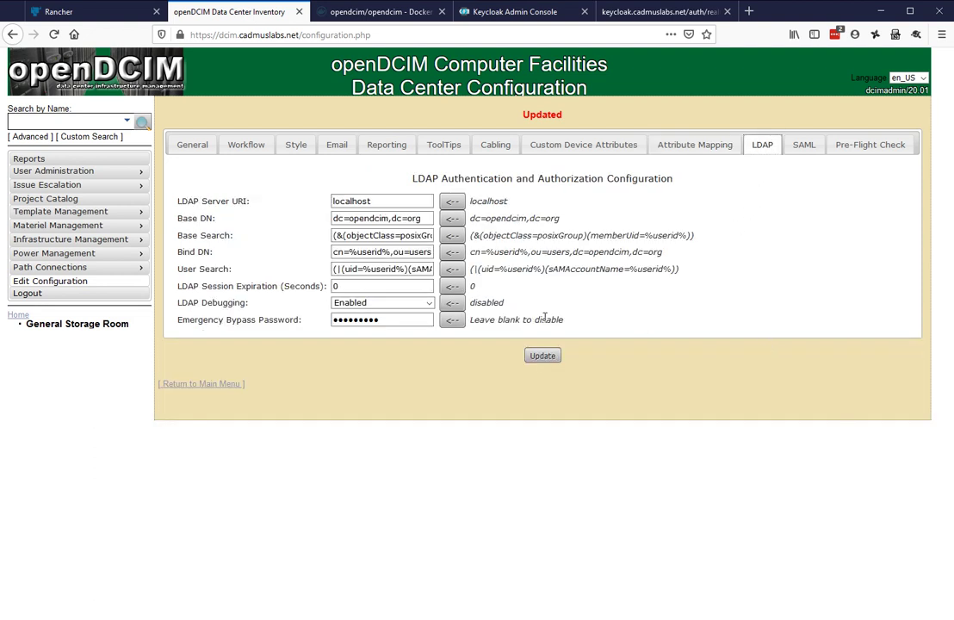
pyautogui.moveTo(471, 325); pyautogui.dragTo(621, 324)
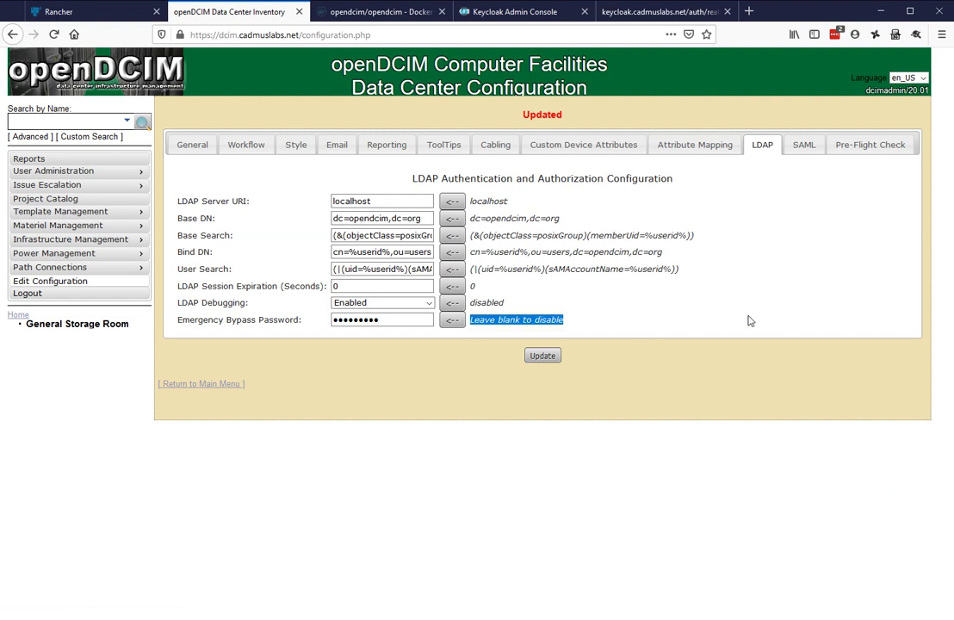
pyautogui.click(497, 321)
pyautogui.click(401, 324)
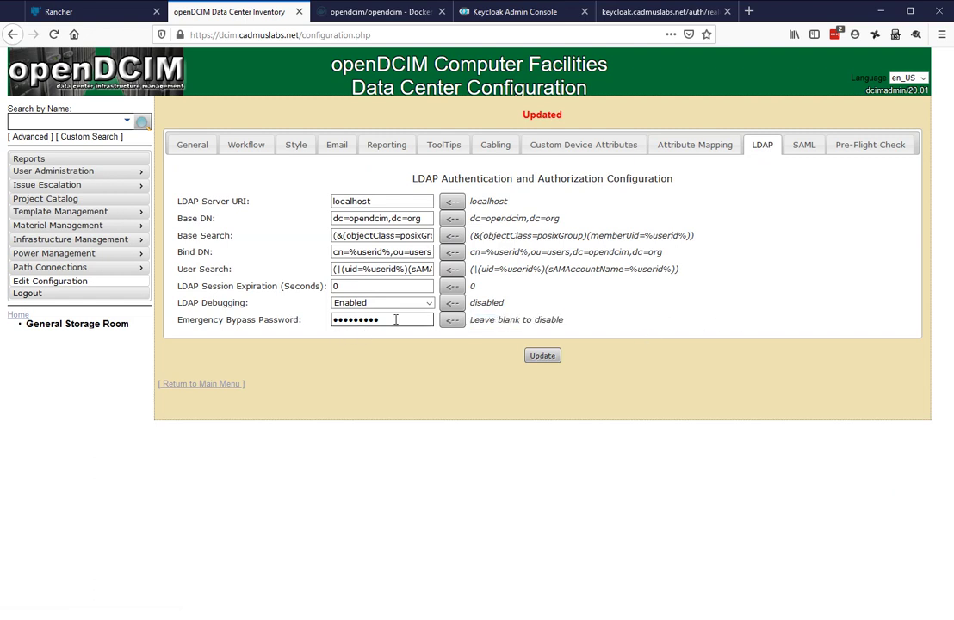
pyautogui.moveTo(402, 324); pyautogui.dragTo(374, 333)
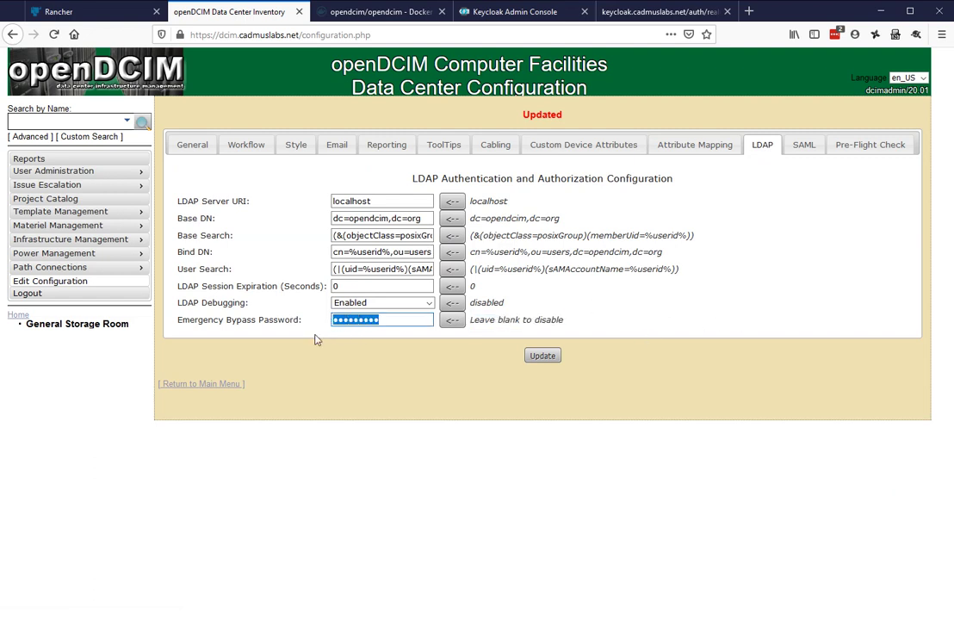
pyautogui.press('BackSpace')
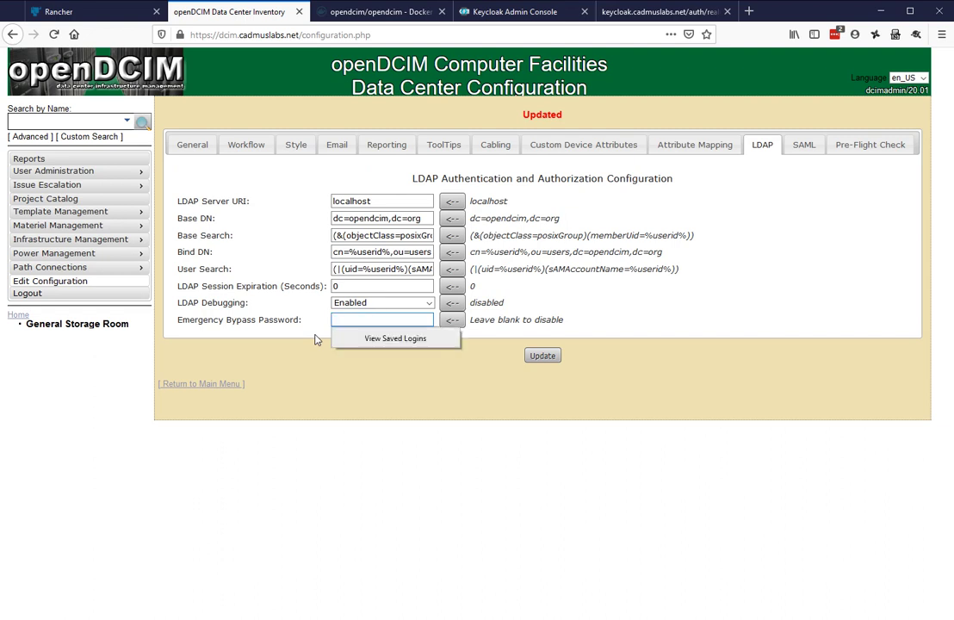
pyautogui.click(320, 405)
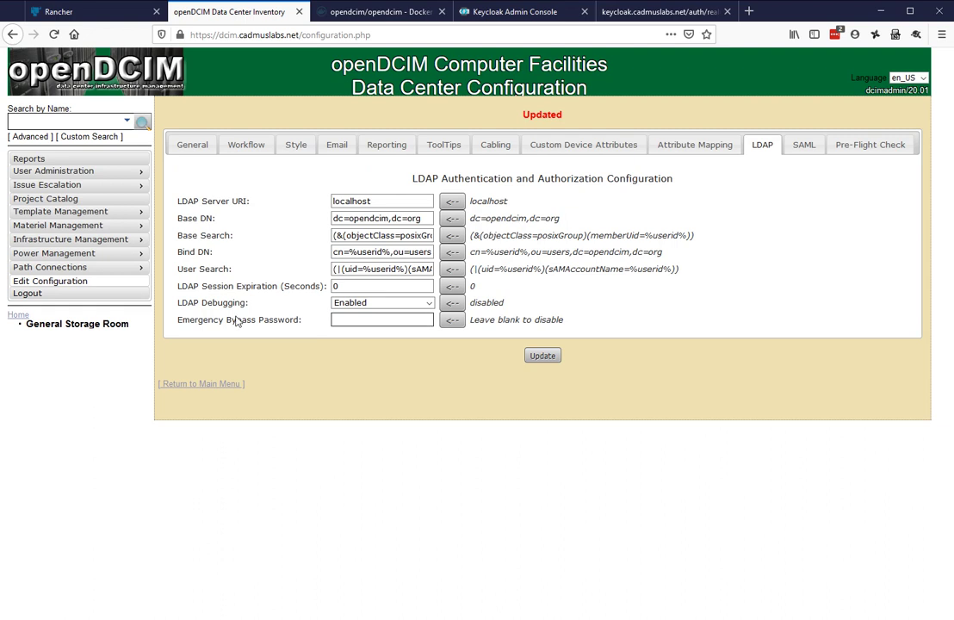
pyautogui.click(544, 357)
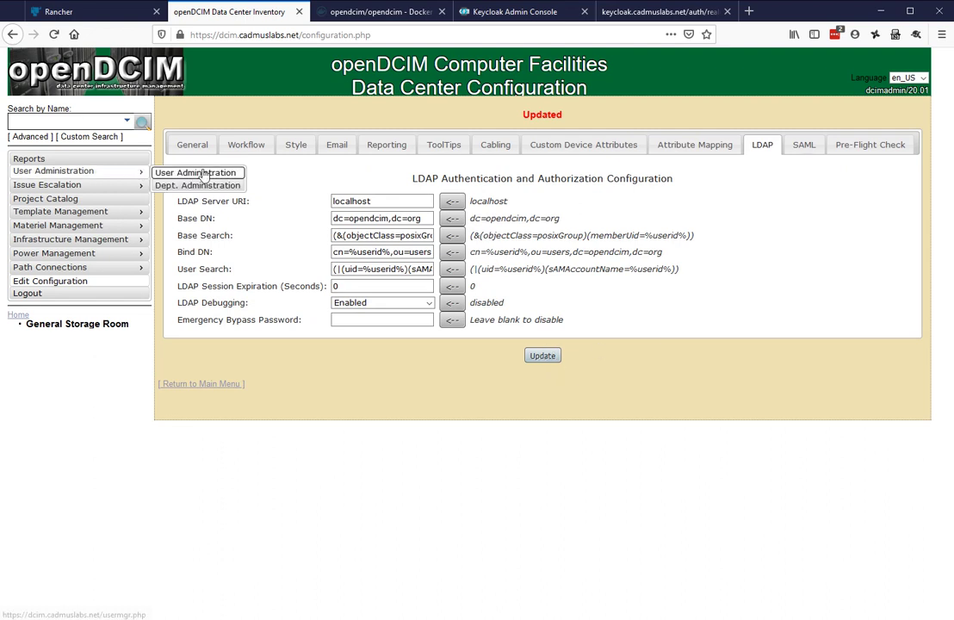
pyautogui.click(202, 173)
# Strip all rights from the 'Administrator, Emergency' account, mark it Disabled, and save
pyautogui.click(516, 115)
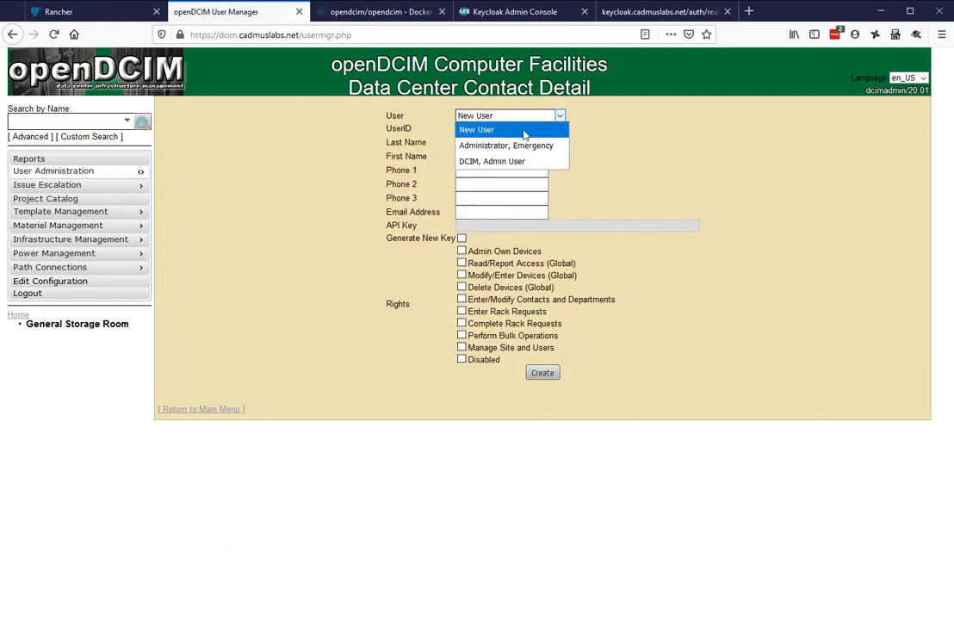
pyautogui.click(530, 146)
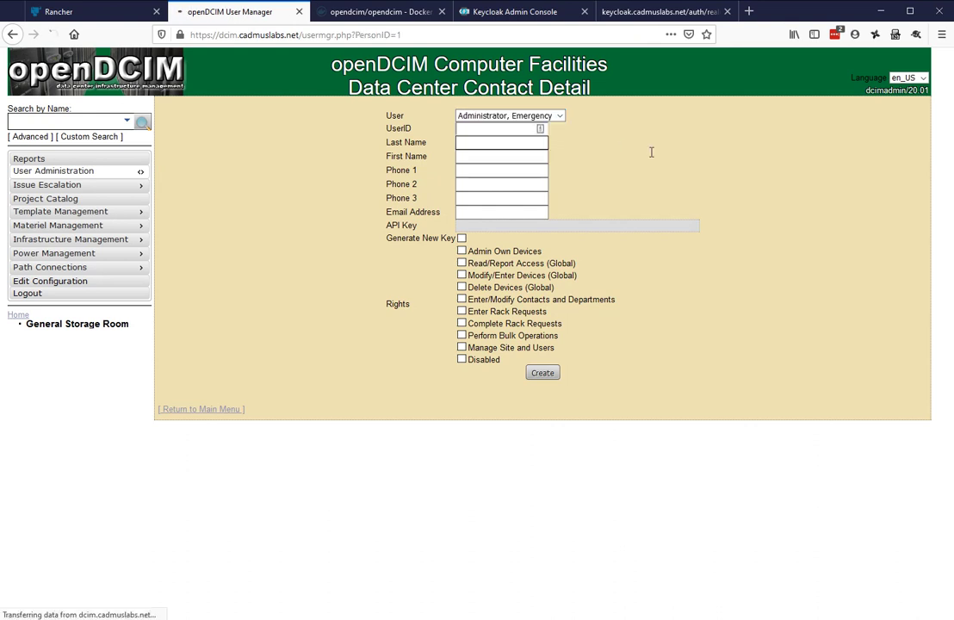
pyautogui.click(513, 143)
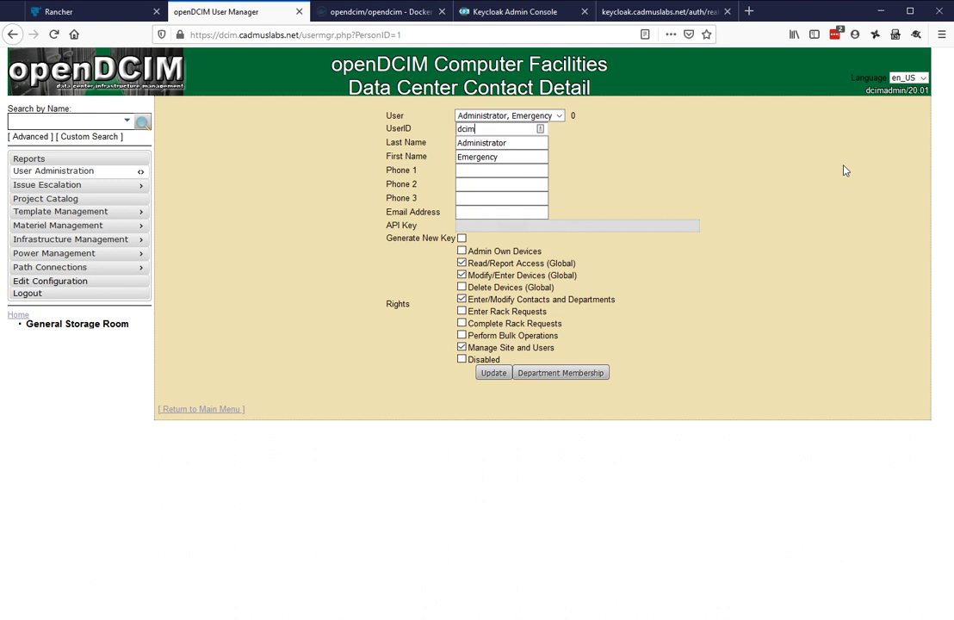
pyautogui.click(462, 359)
pyautogui.click(206, 411)
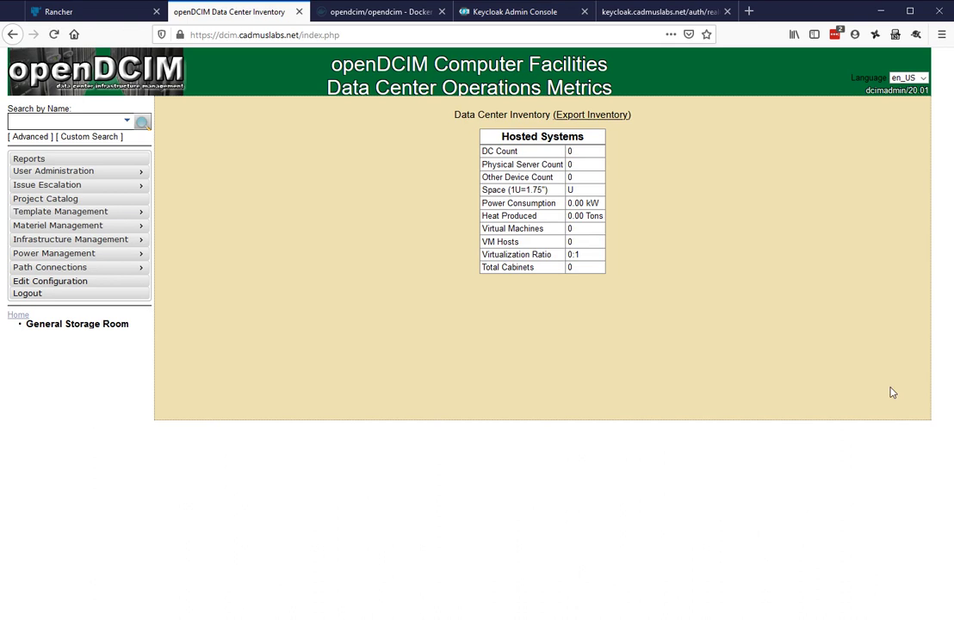
# Log out of openDCIM and reload the openDCIM site to reach the Keycloak login
pyautogui.click(26, 295)
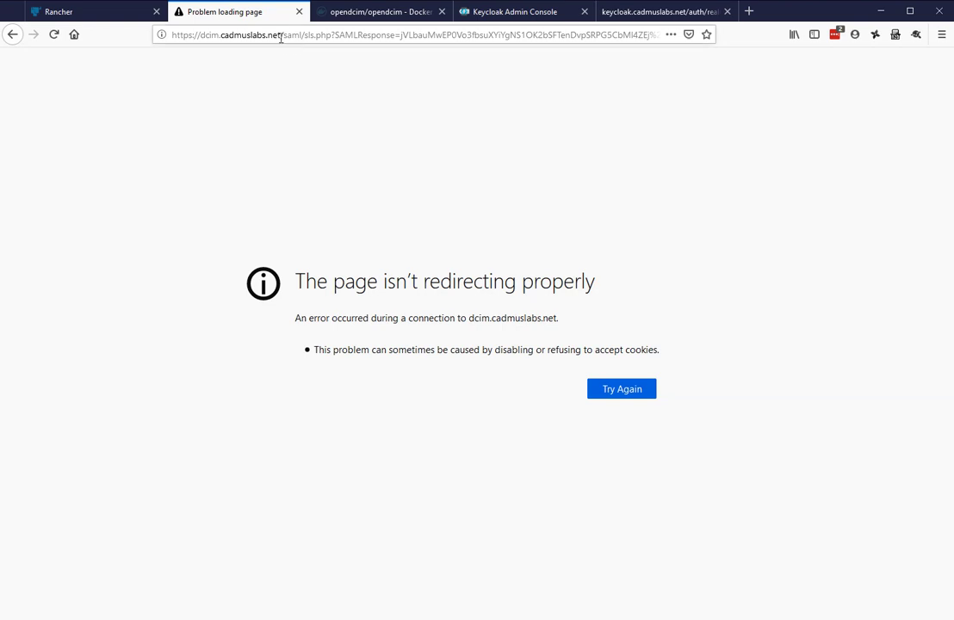
pyautogui.click(278, 36)
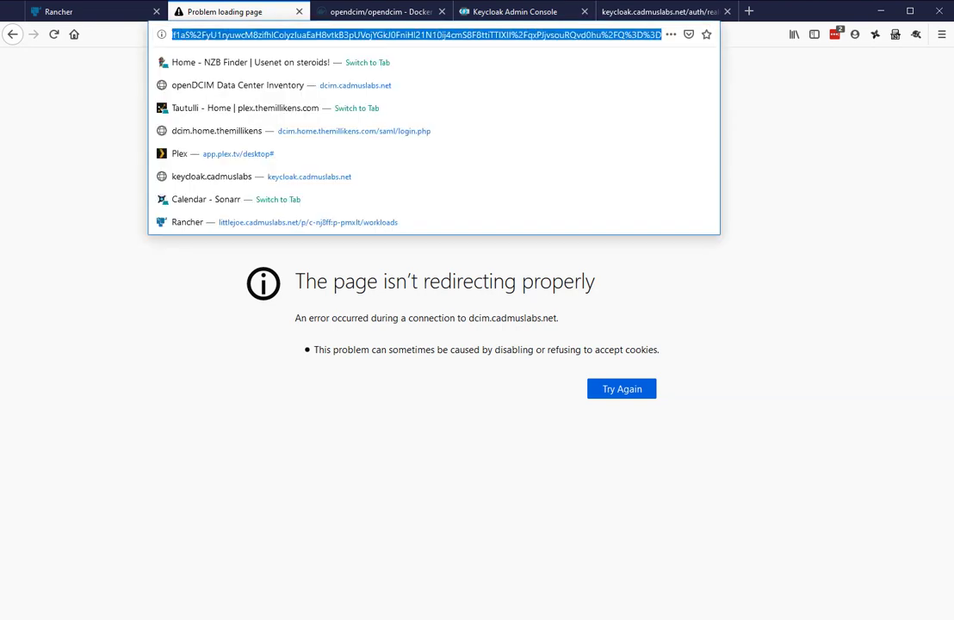
pyautogui.write('https://dcim.cadmuslabs.net')
pyautogui.press('Return')
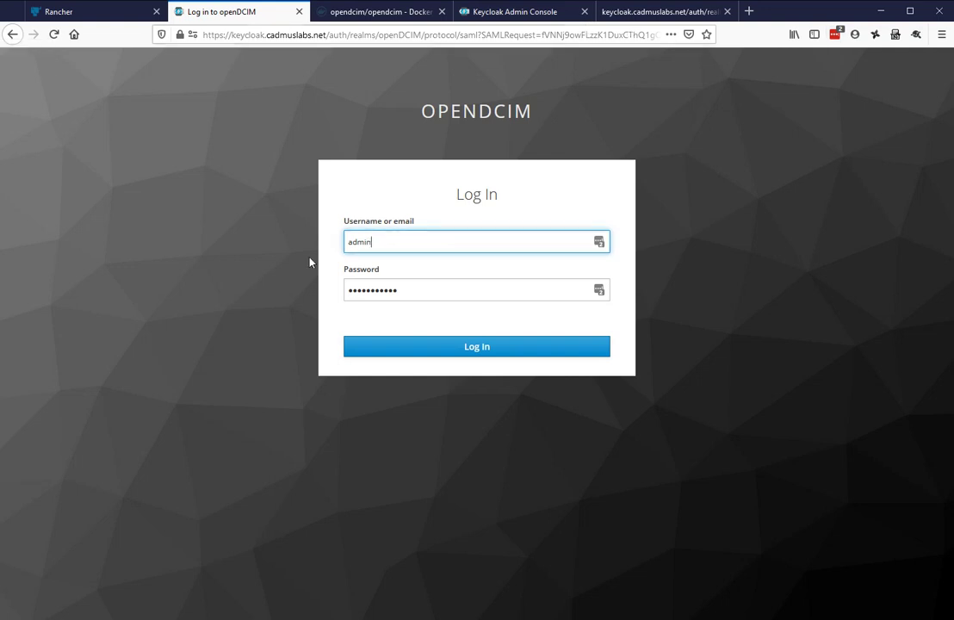
# Sign in on Keycloak with the DCIM end-user account and its password
pyautogui.doubleClick(335, 241)
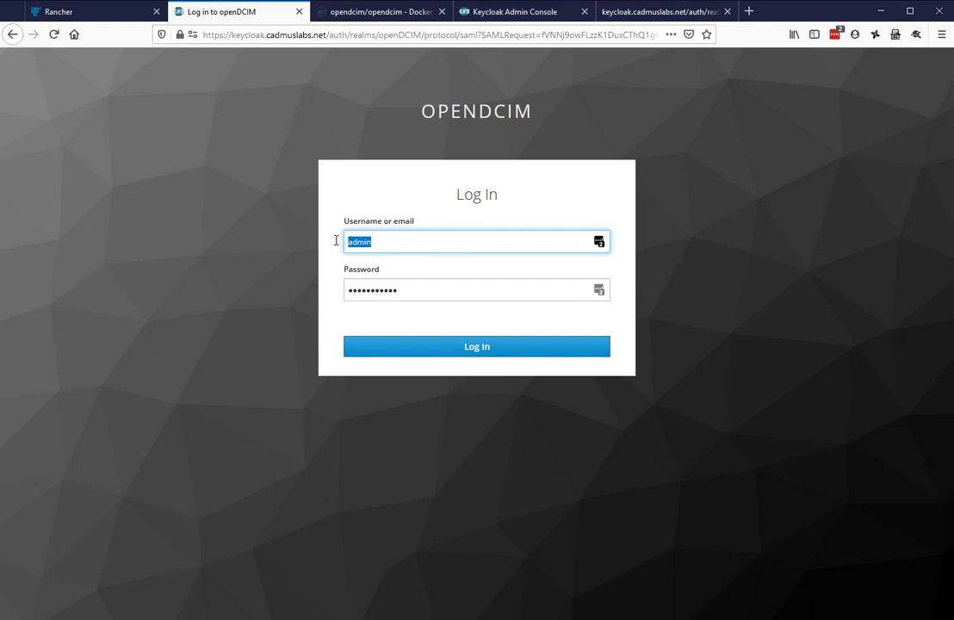
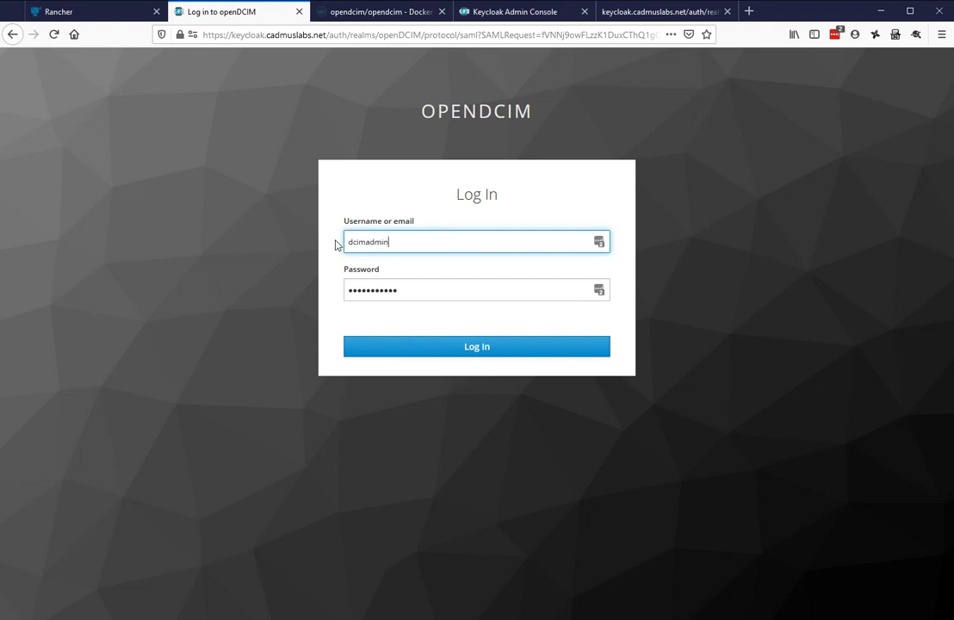
pyautogui.press('BackSpace')
pyautogui.press('BackSpace')
pyautogui.press('BackSpace')
pyautogui.press('BackSpace')
pyautogui.press('BackSpace')
pyautogui.press('Tab')
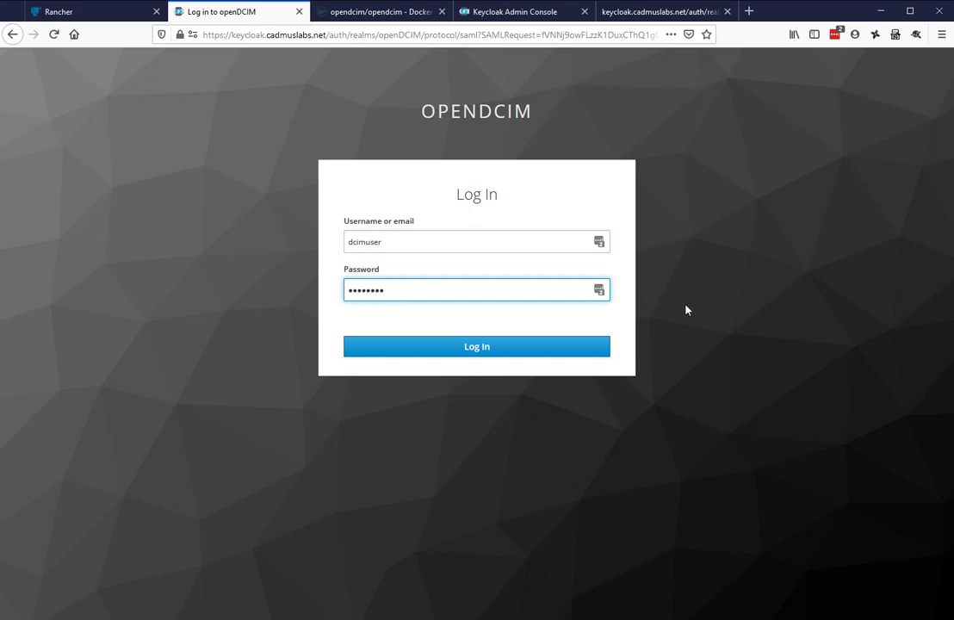
pyautogui.click(523, 346)
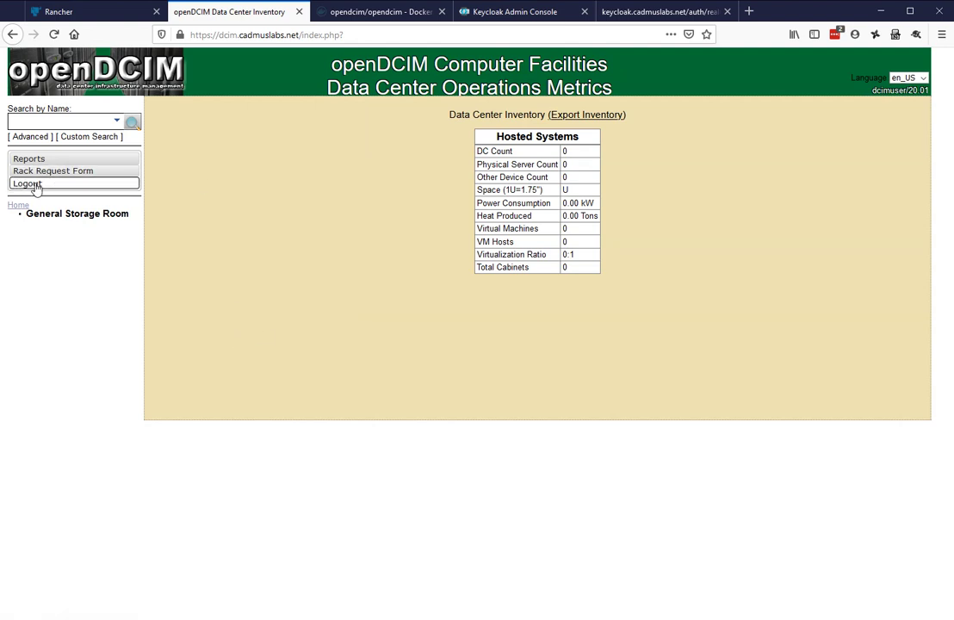
pyautogui.click(88, 184)
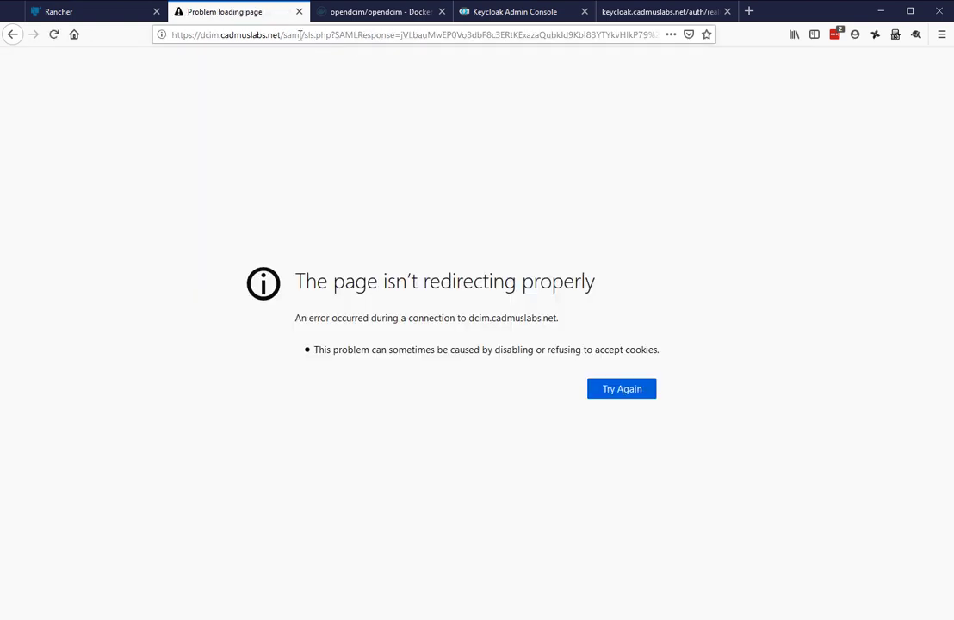
pyautogui.click(277, 34)
pyautogui.hotkey('ctrl', 'a')
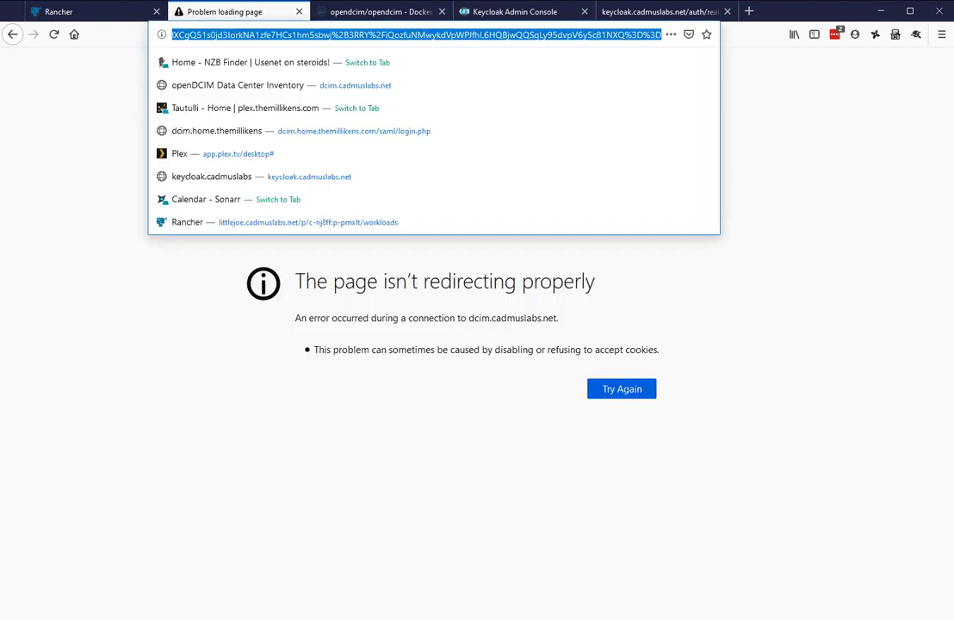
pyautogui.write('https://dcim.cadmuslabs.nen')
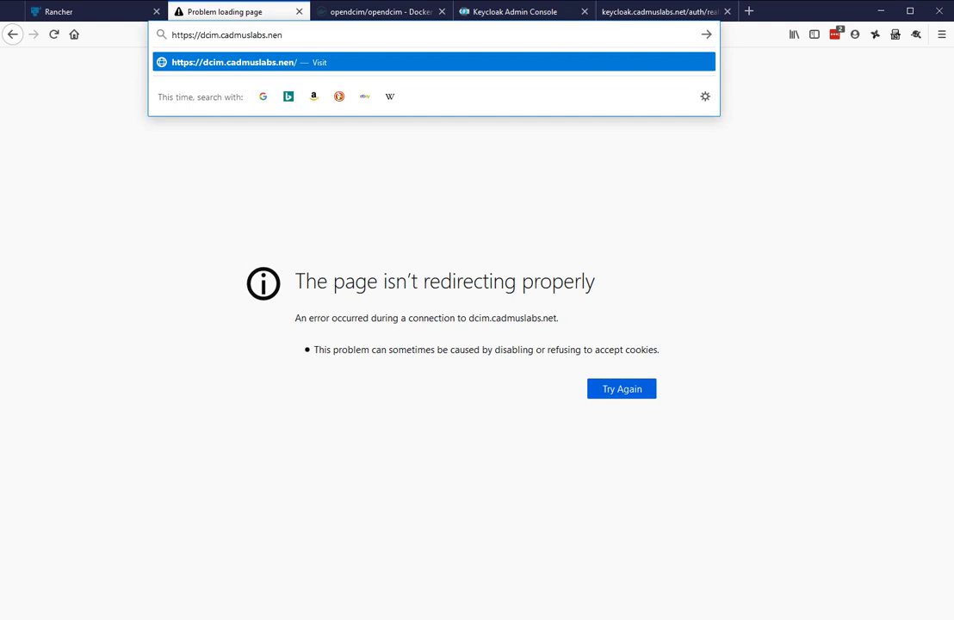
pyautogui.press('BackSpace')
pyautogui.write('t')
pyautogui.press('Return')
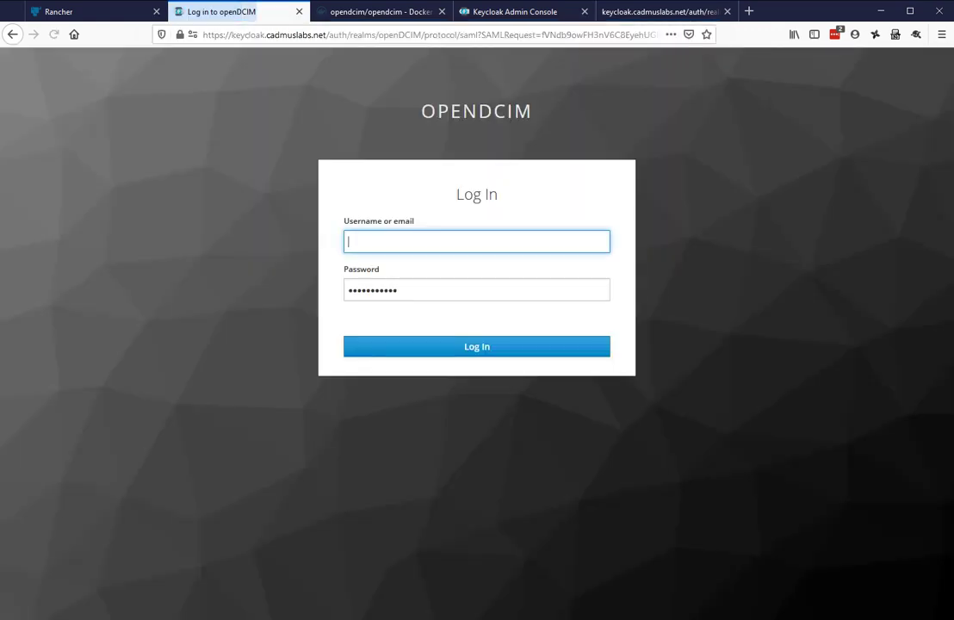
# Sign in on Keycloak with the DCIM admin account and its password
pyautogui.write('admin')
pyautogui.moveTo(396, 242); pyautogui.dragTo(319, 232)
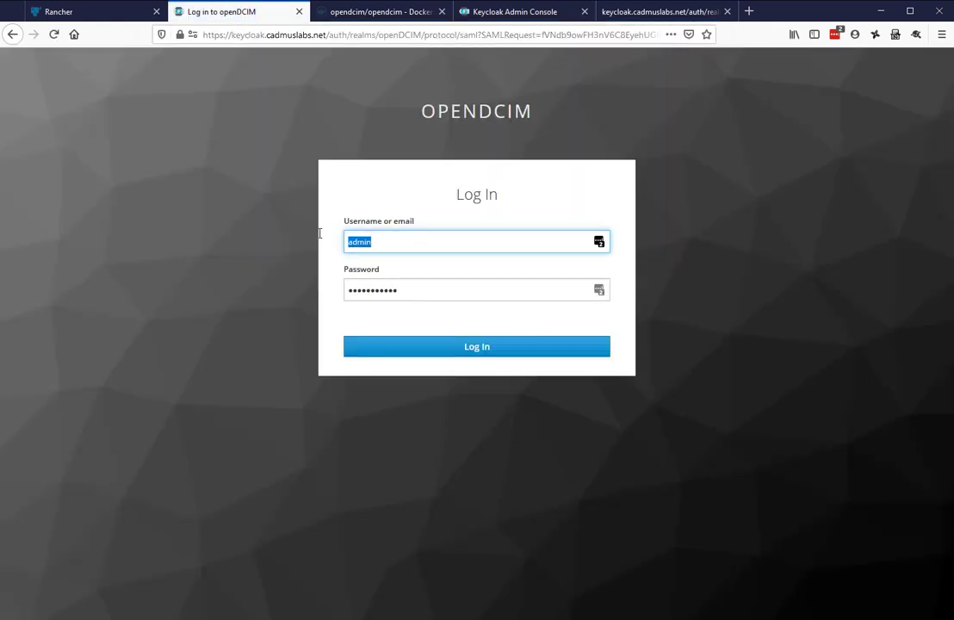
pyautogui.write('dcimadmin')
pyautogui.press('Tab')
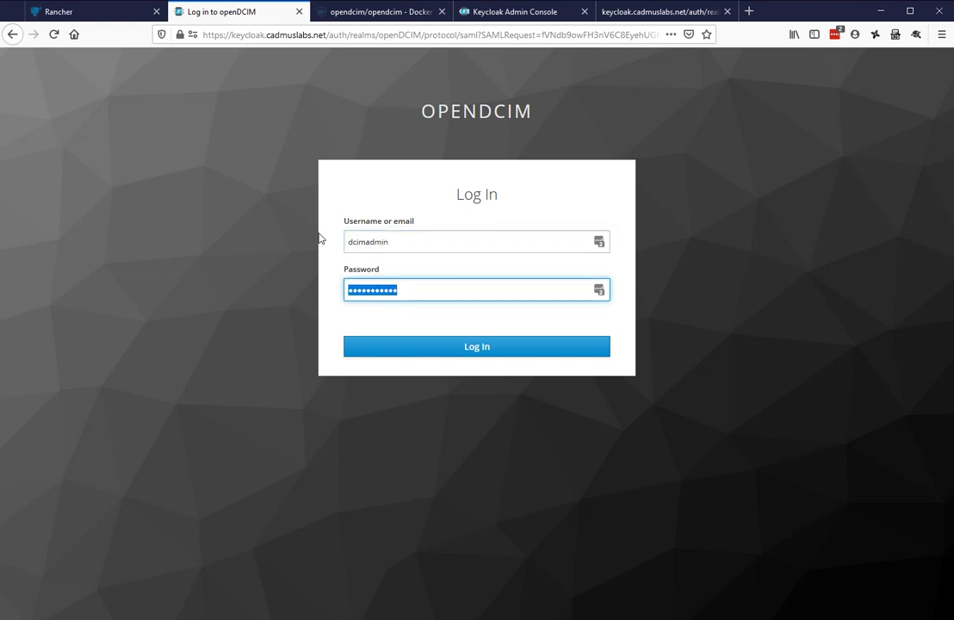
pyautogui.write('••••••••••')
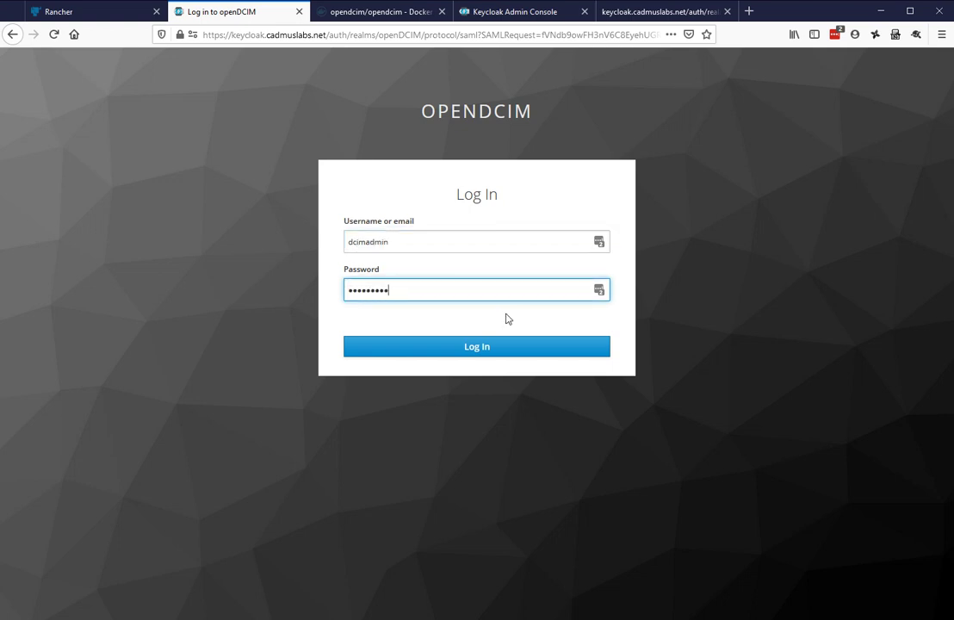
pyautogui.click(496, 344)
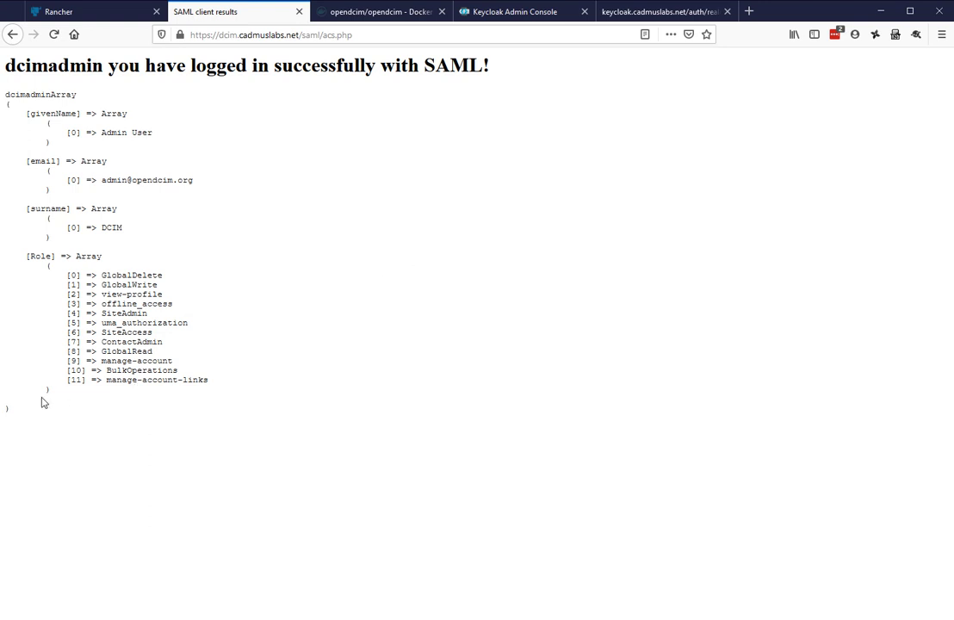
# Set Show Success Page to Disabled in the SAML configuration, then return to the home page
pyautogui.moveTo(28, 313); pyautogui.dragTo(138, 383)
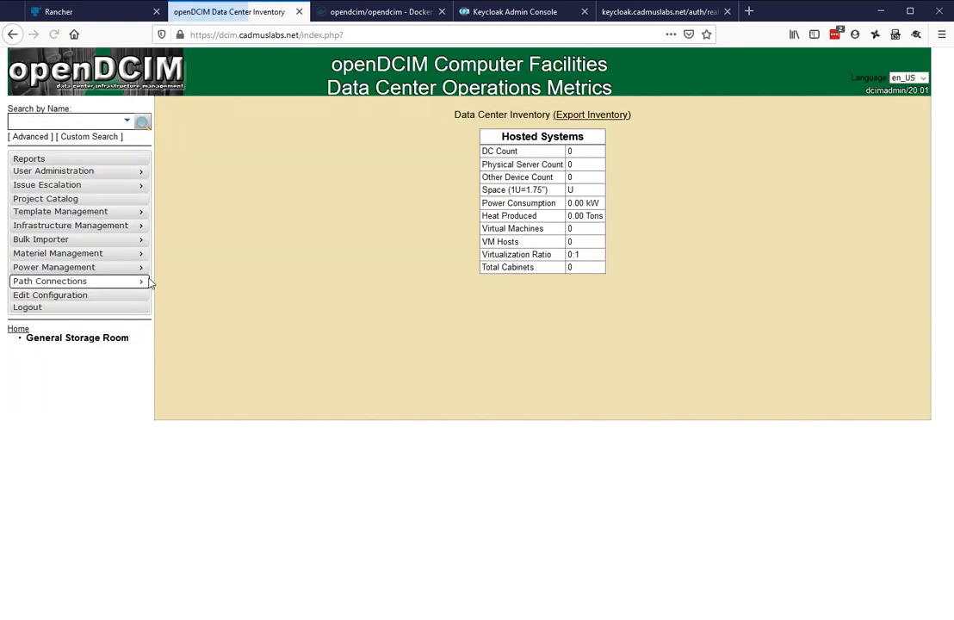
pyautogui.click(26, 296)
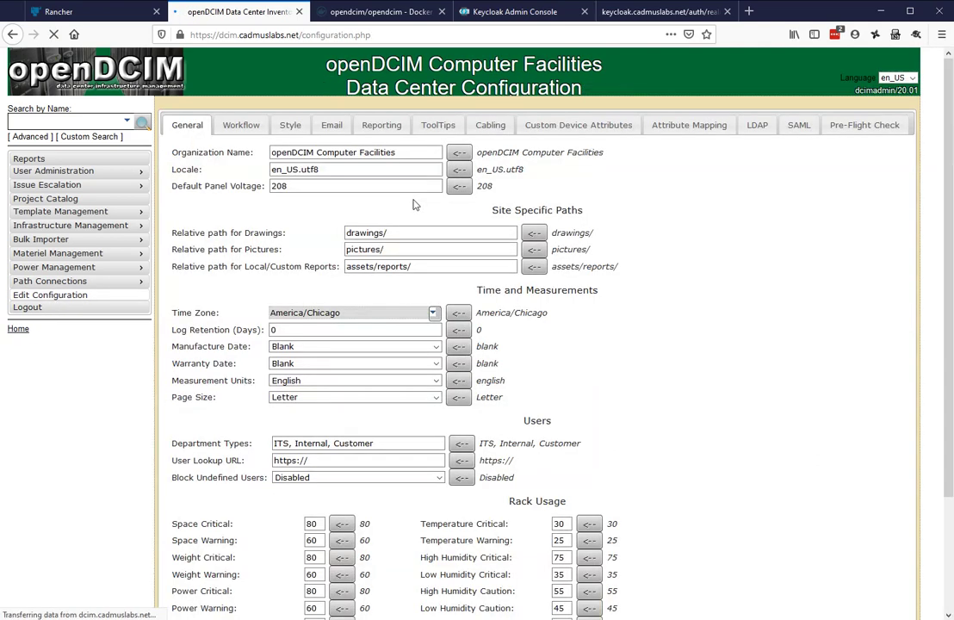
pyautogui.click(798, 125)
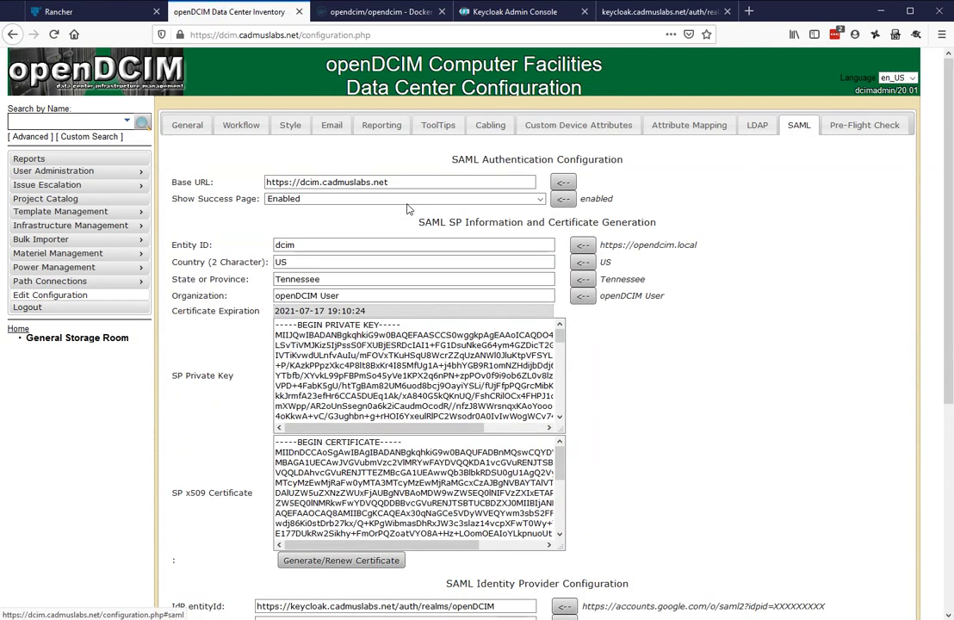
pyautogui.click(362, 199)
pyautogui.click(273, 211)
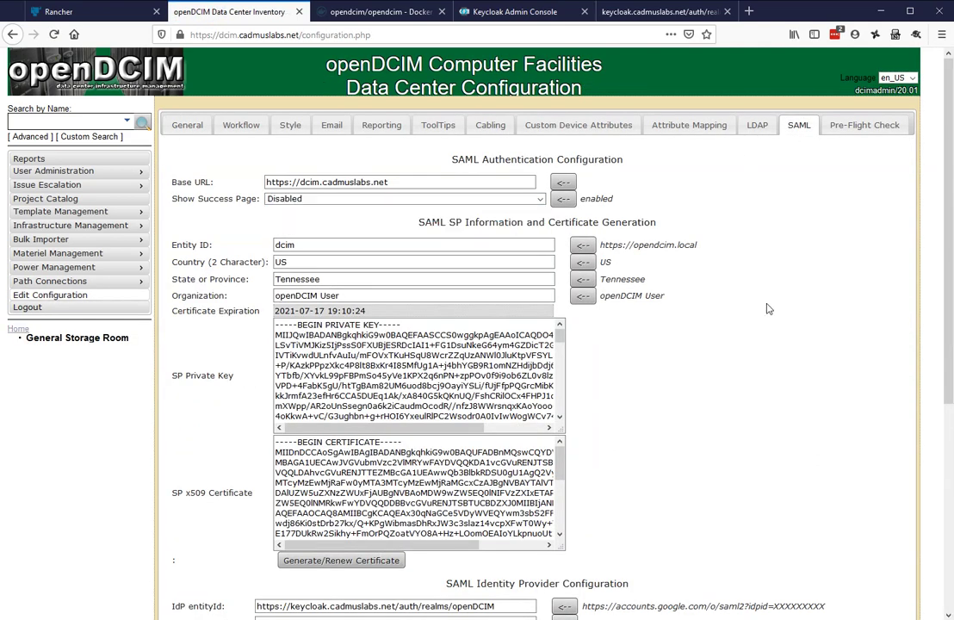
pyautogui.scroll(-5, 518, 549)
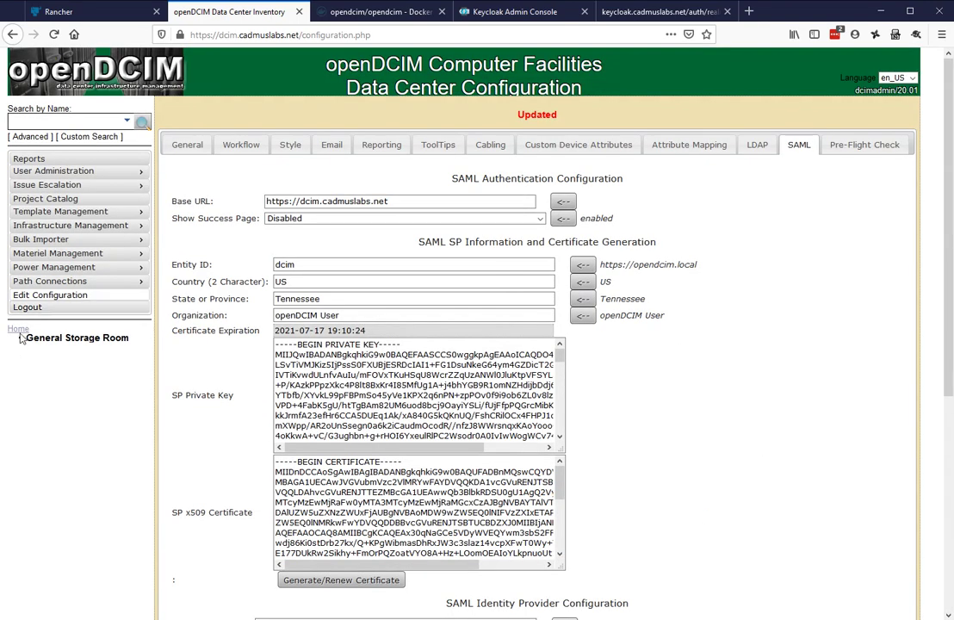
pyautogui.click(40, 329)
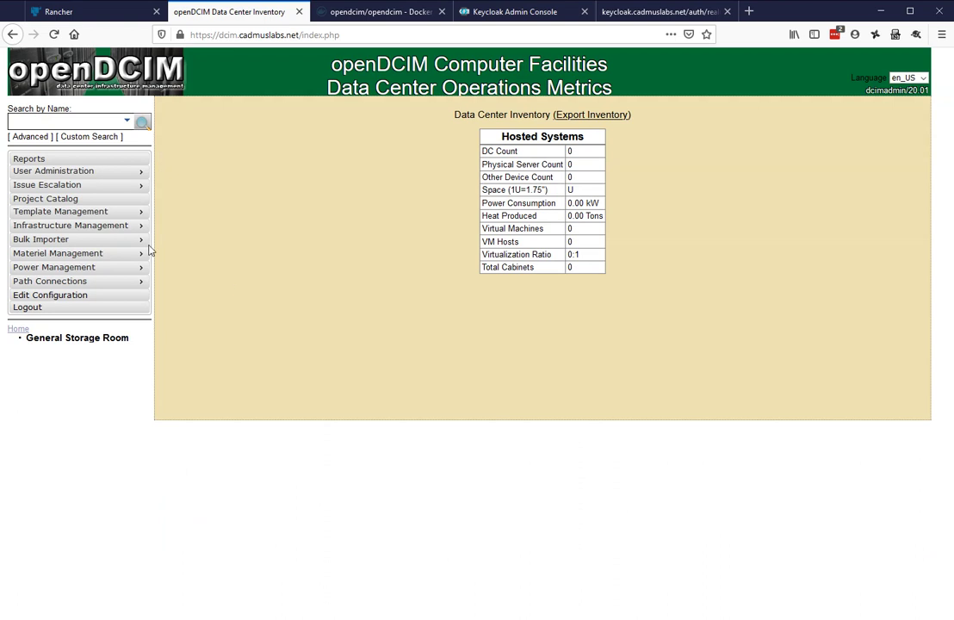
# Open User Administration and load the 'DCIM, End User' record to view its rights
pyautogui.moveTo(59, 172)
pyautogui.click(194, 172)
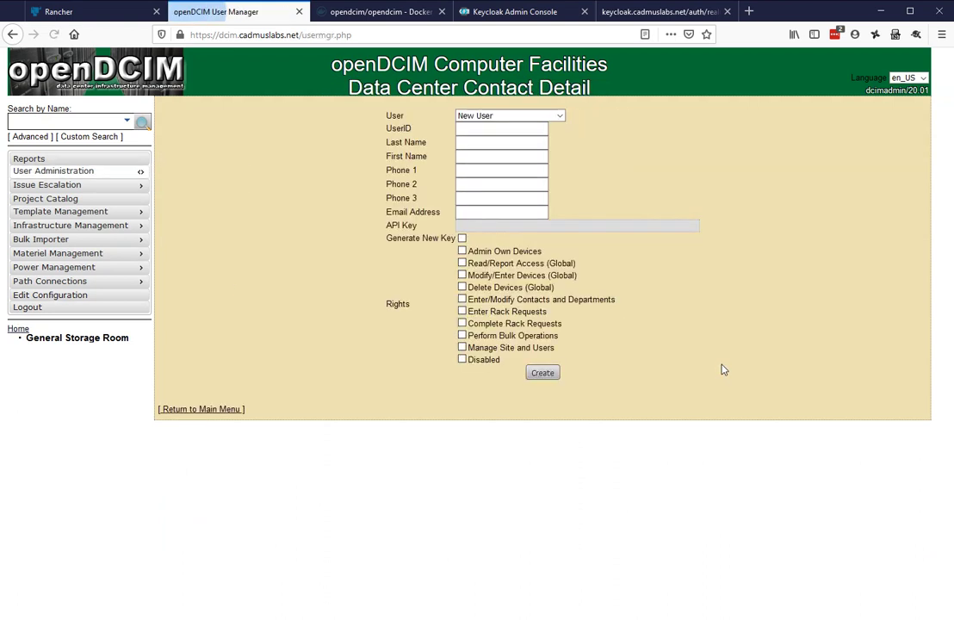
pyautogui.click(560, 116)
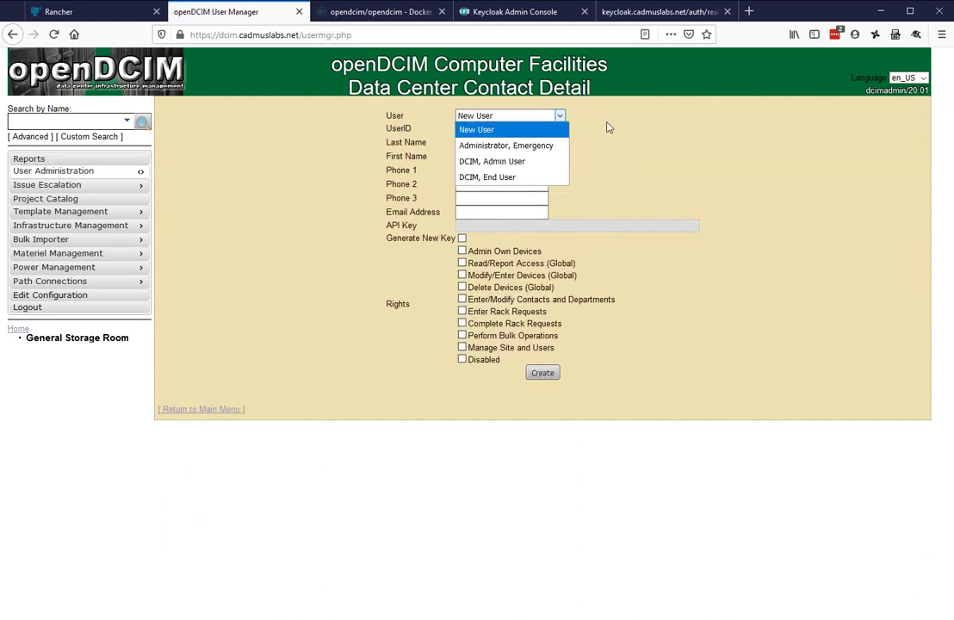
pyautogui.click(522, 177)
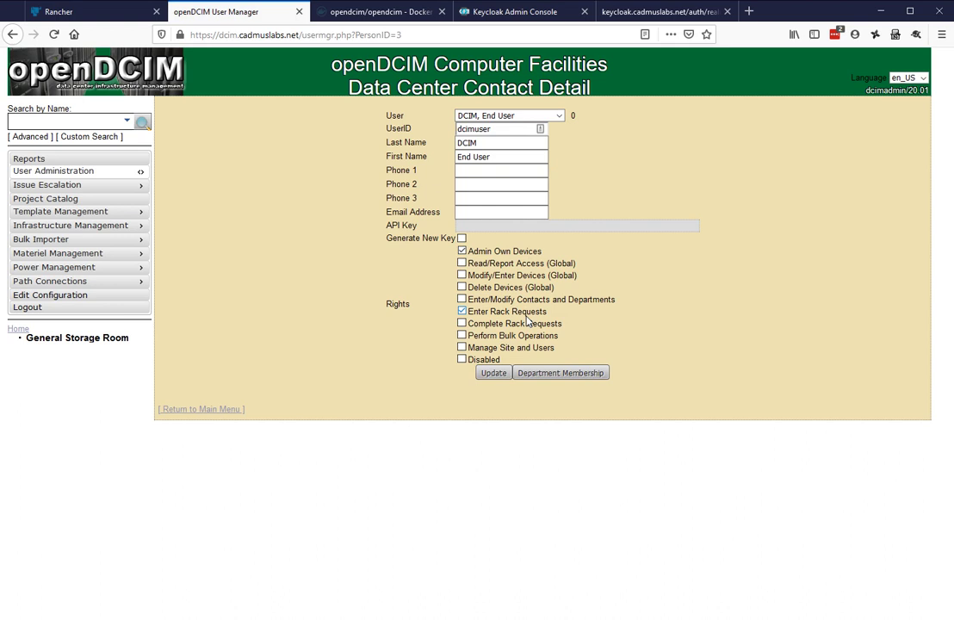
# Load the 'DCIM, Admin User' record to compare its rights
pyautogui.click(557, 118)
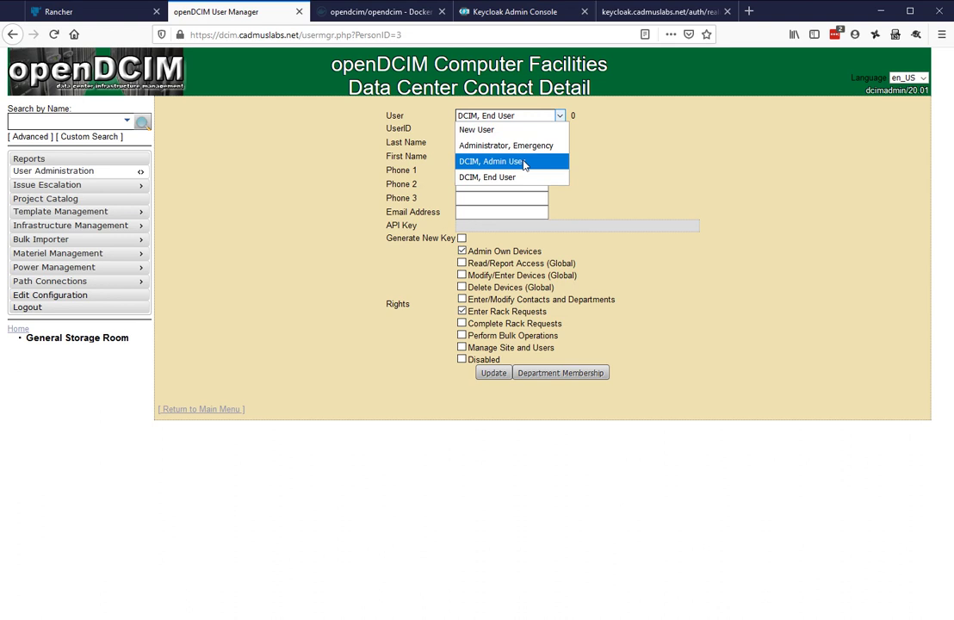
pyautogui.click(688, 262)
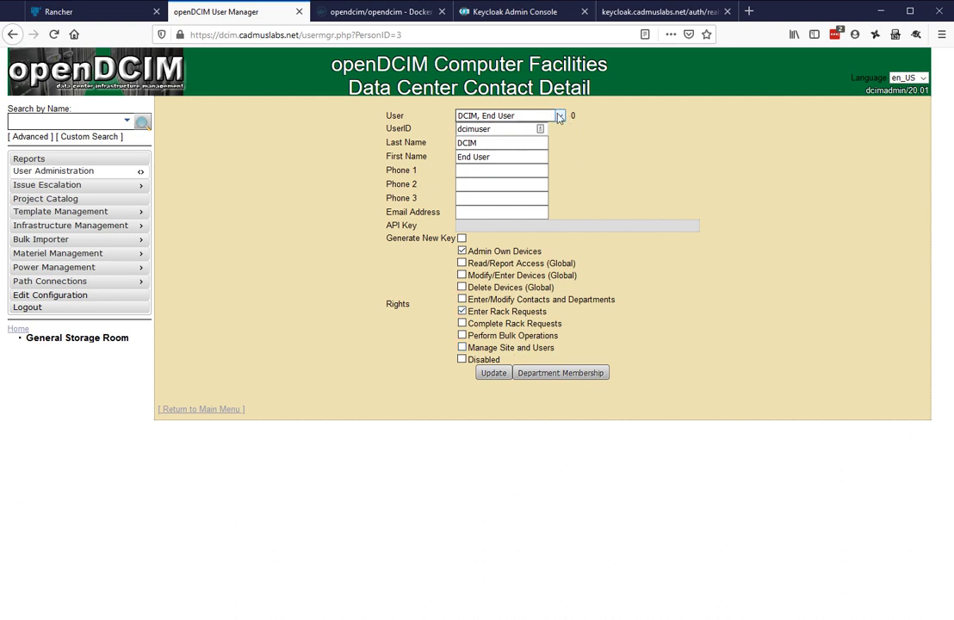
pyautogui.click(532, 116)
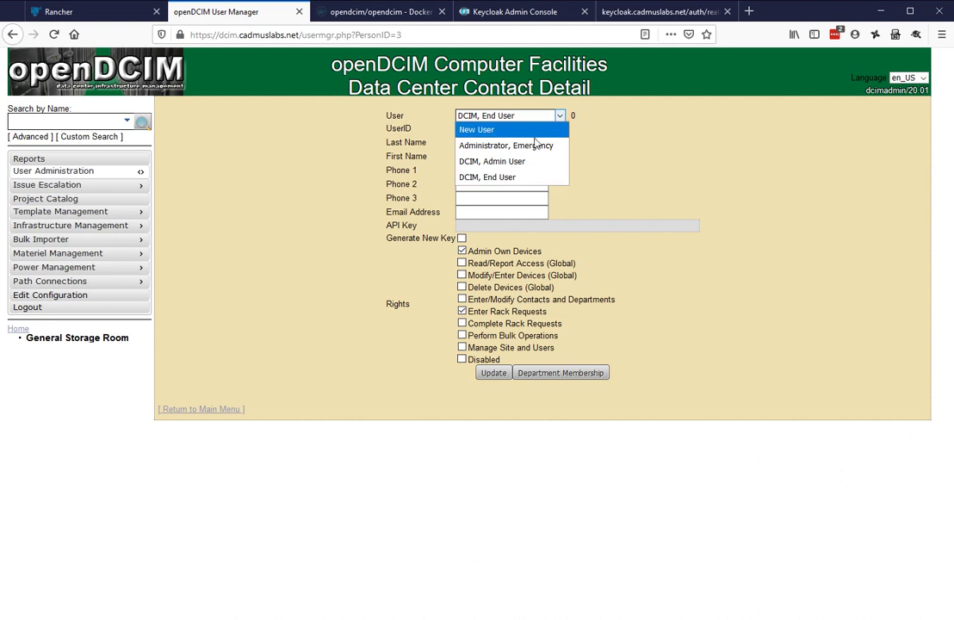
pyautogui.click(530, 161)
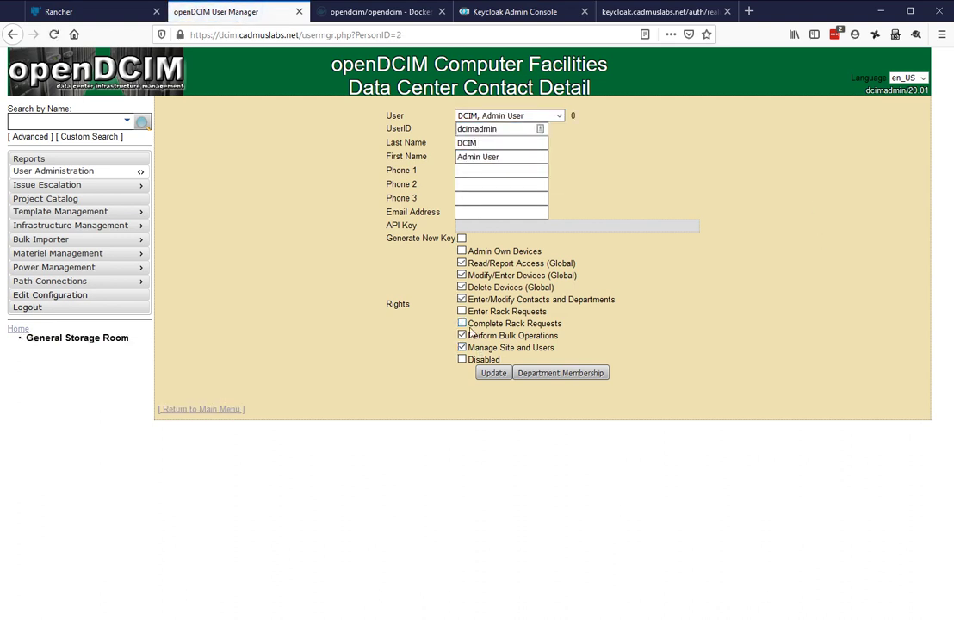